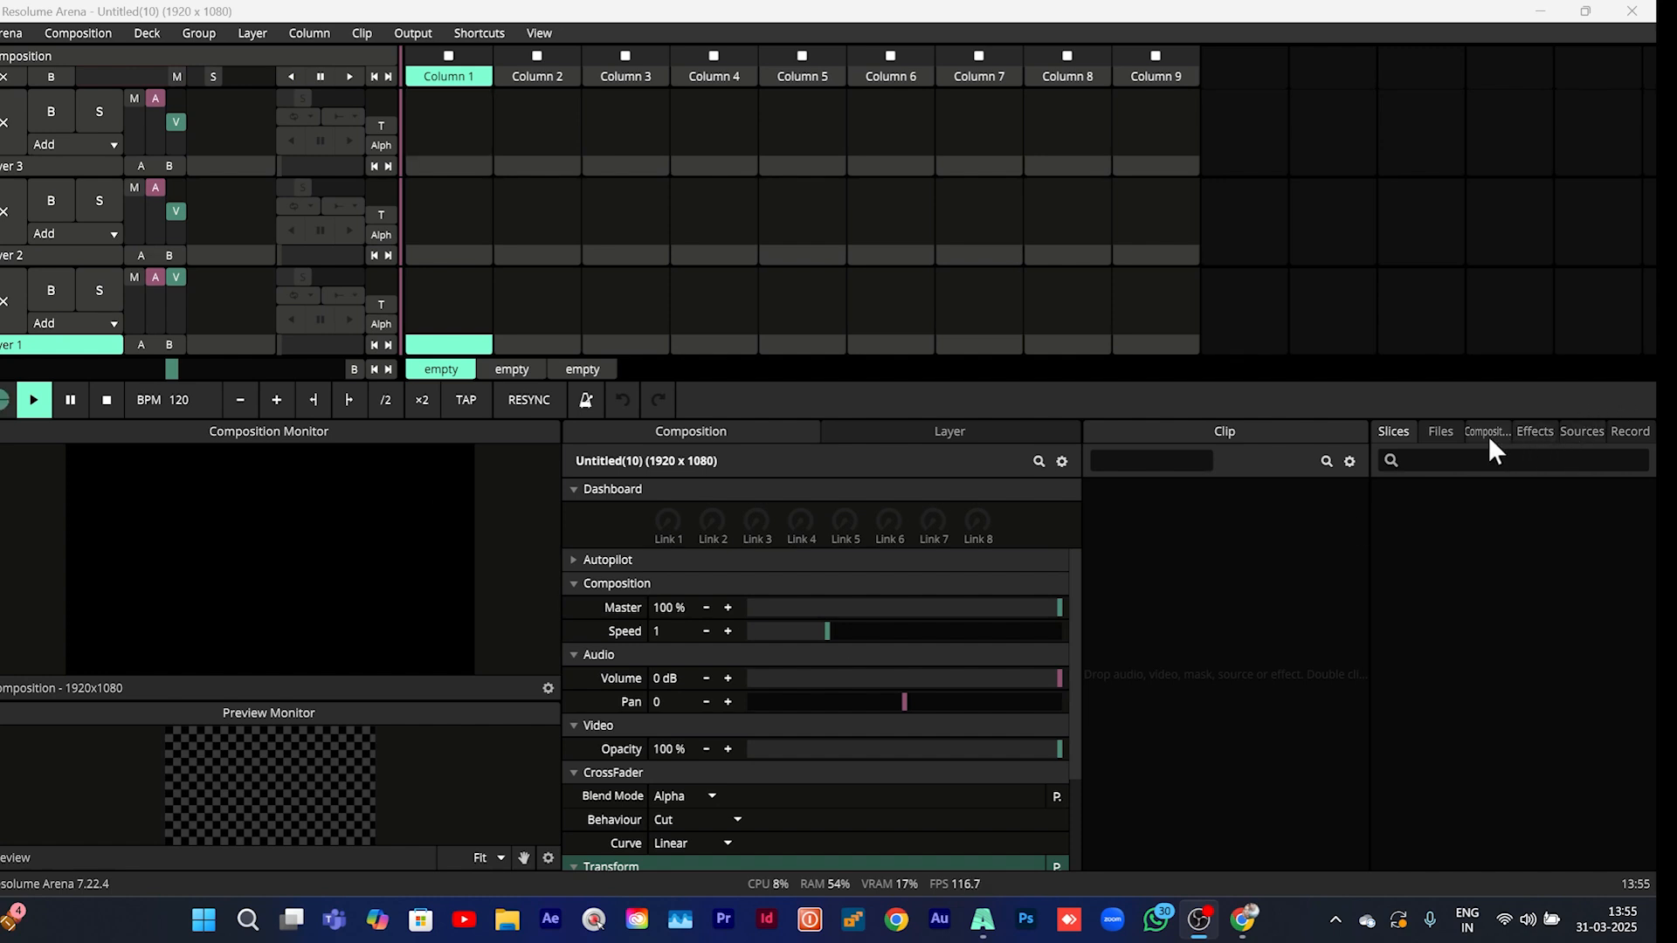
left_click(1440, 432)
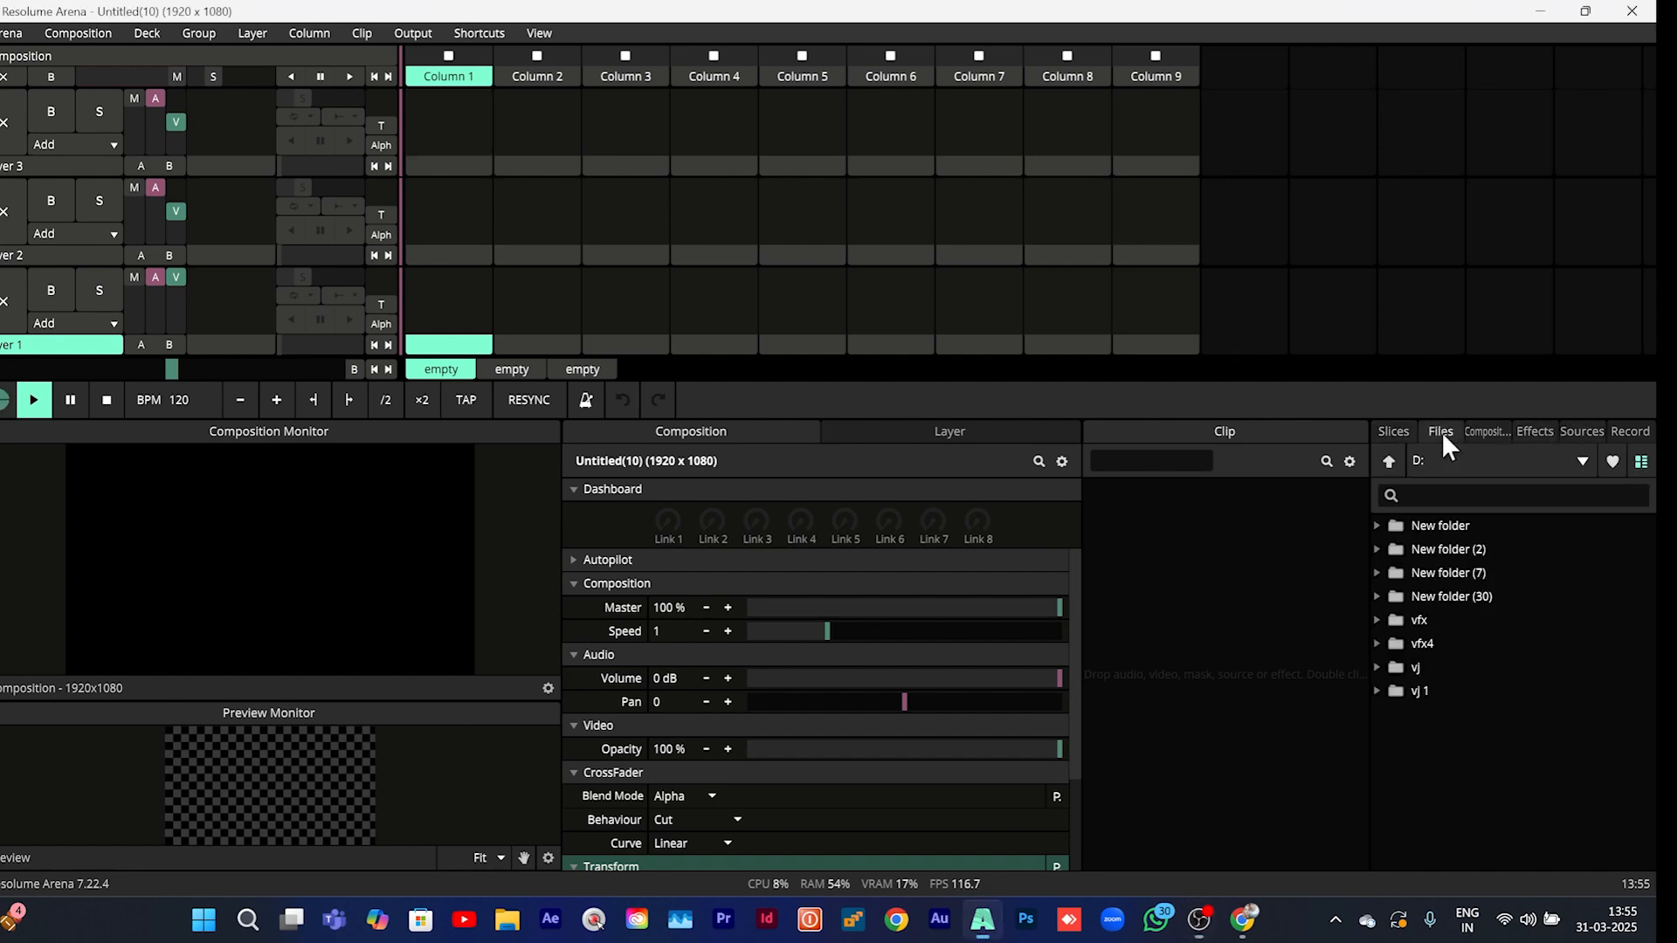
left_click(1376, 667)
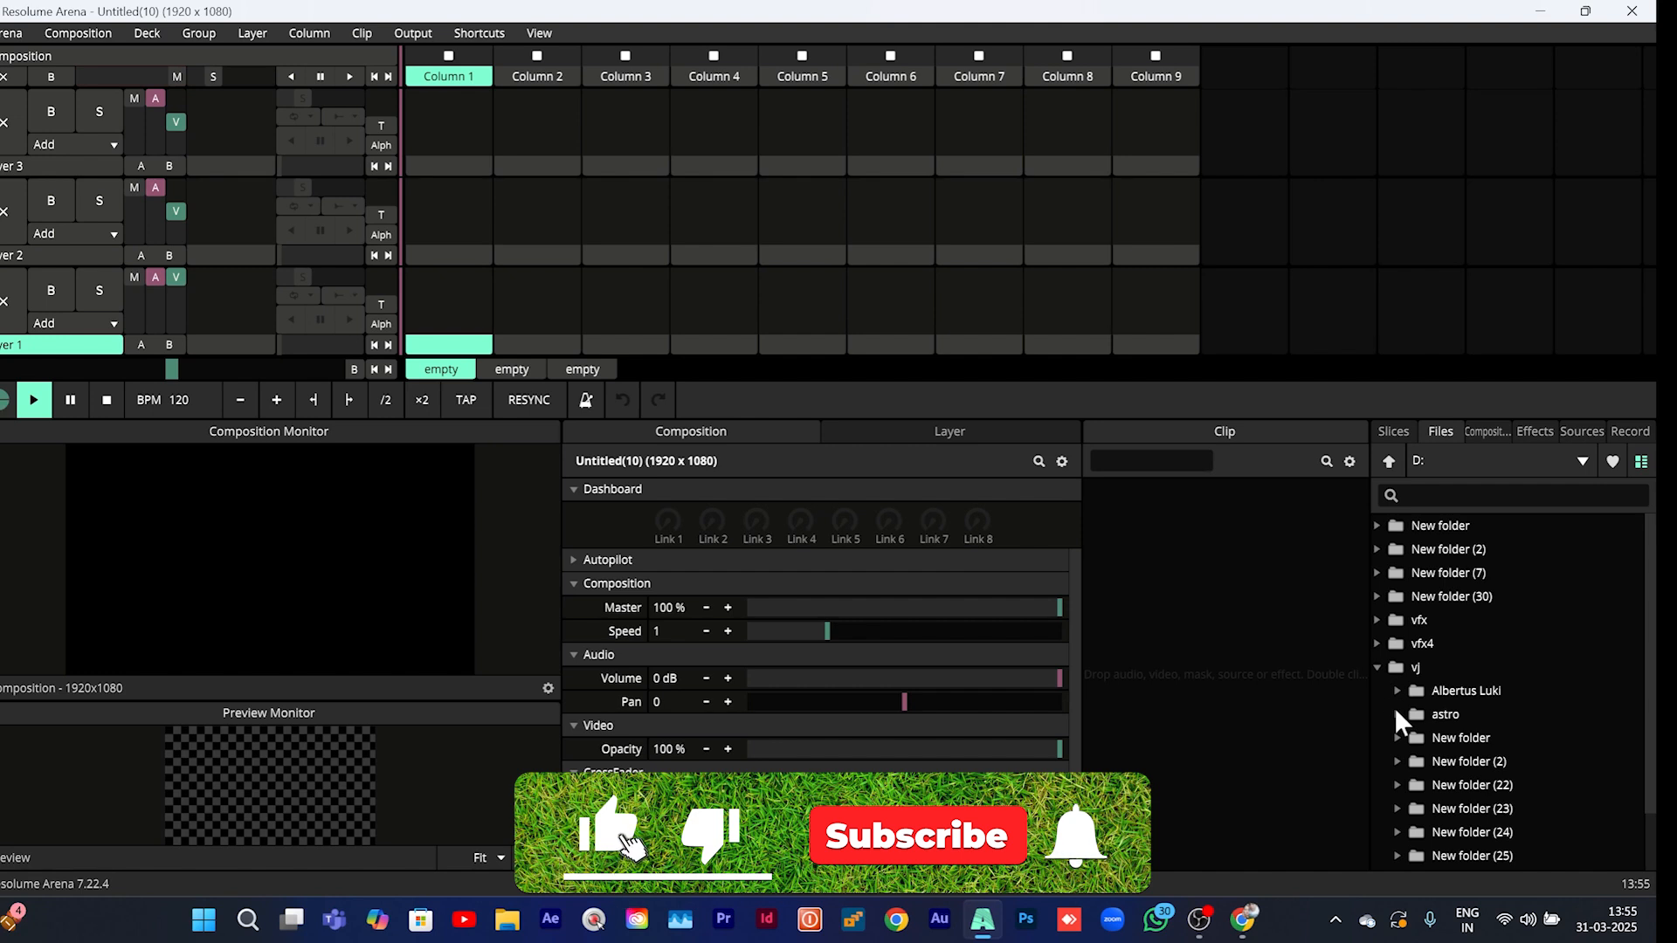
left_click(1396, 690)
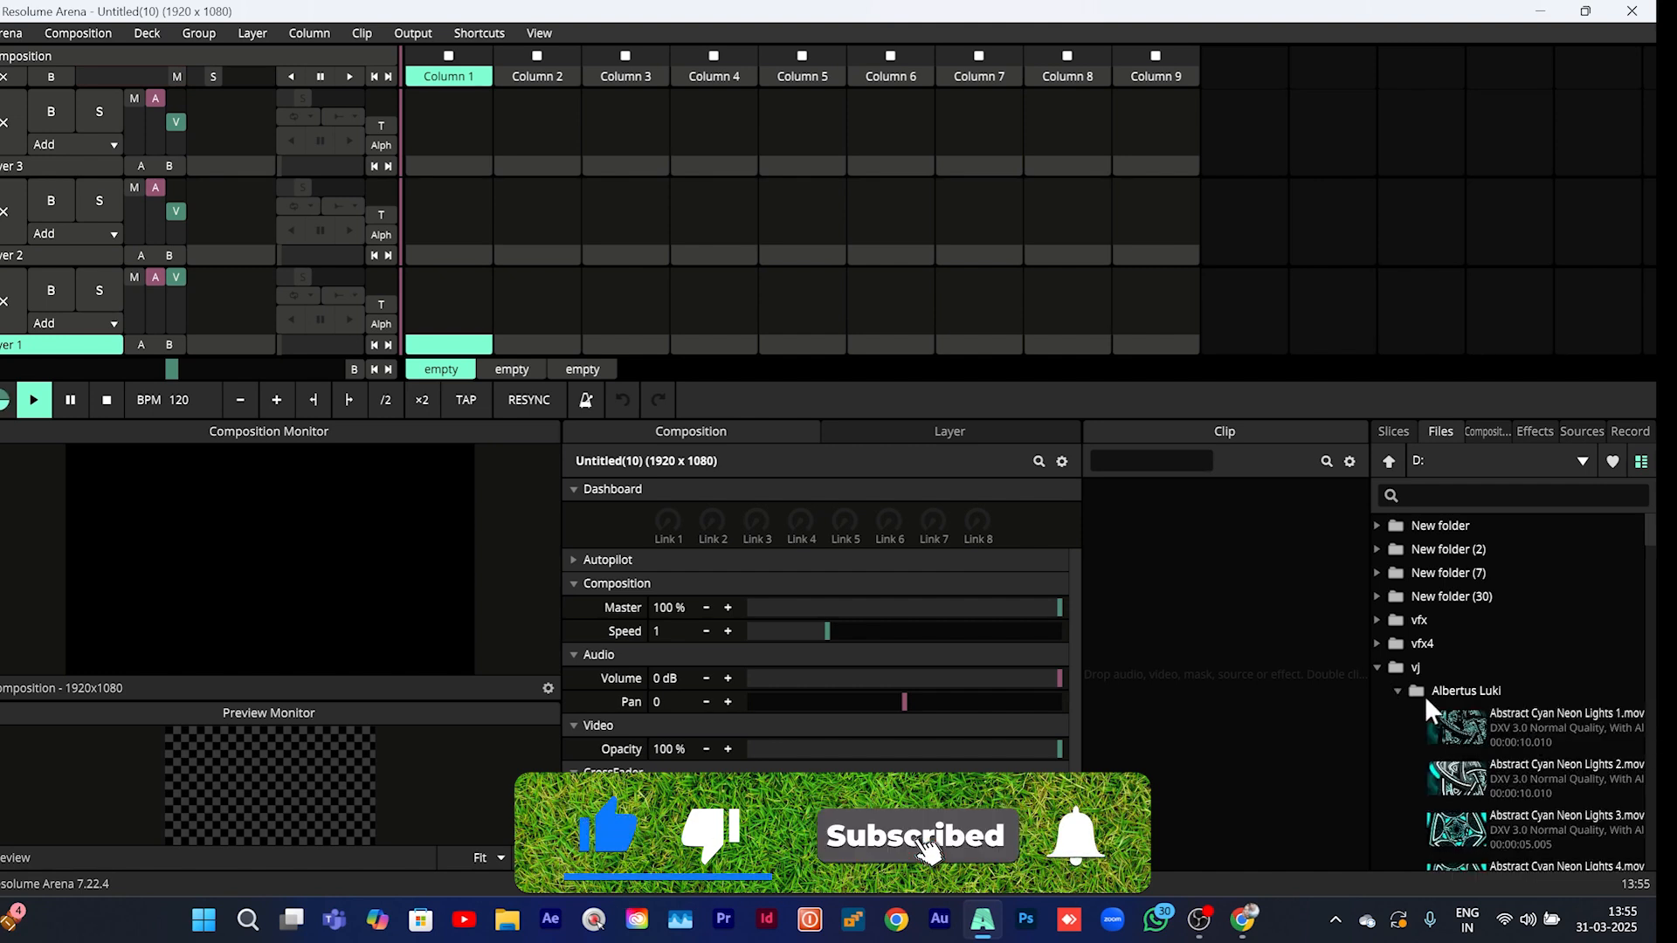
left_click(1379, 668)
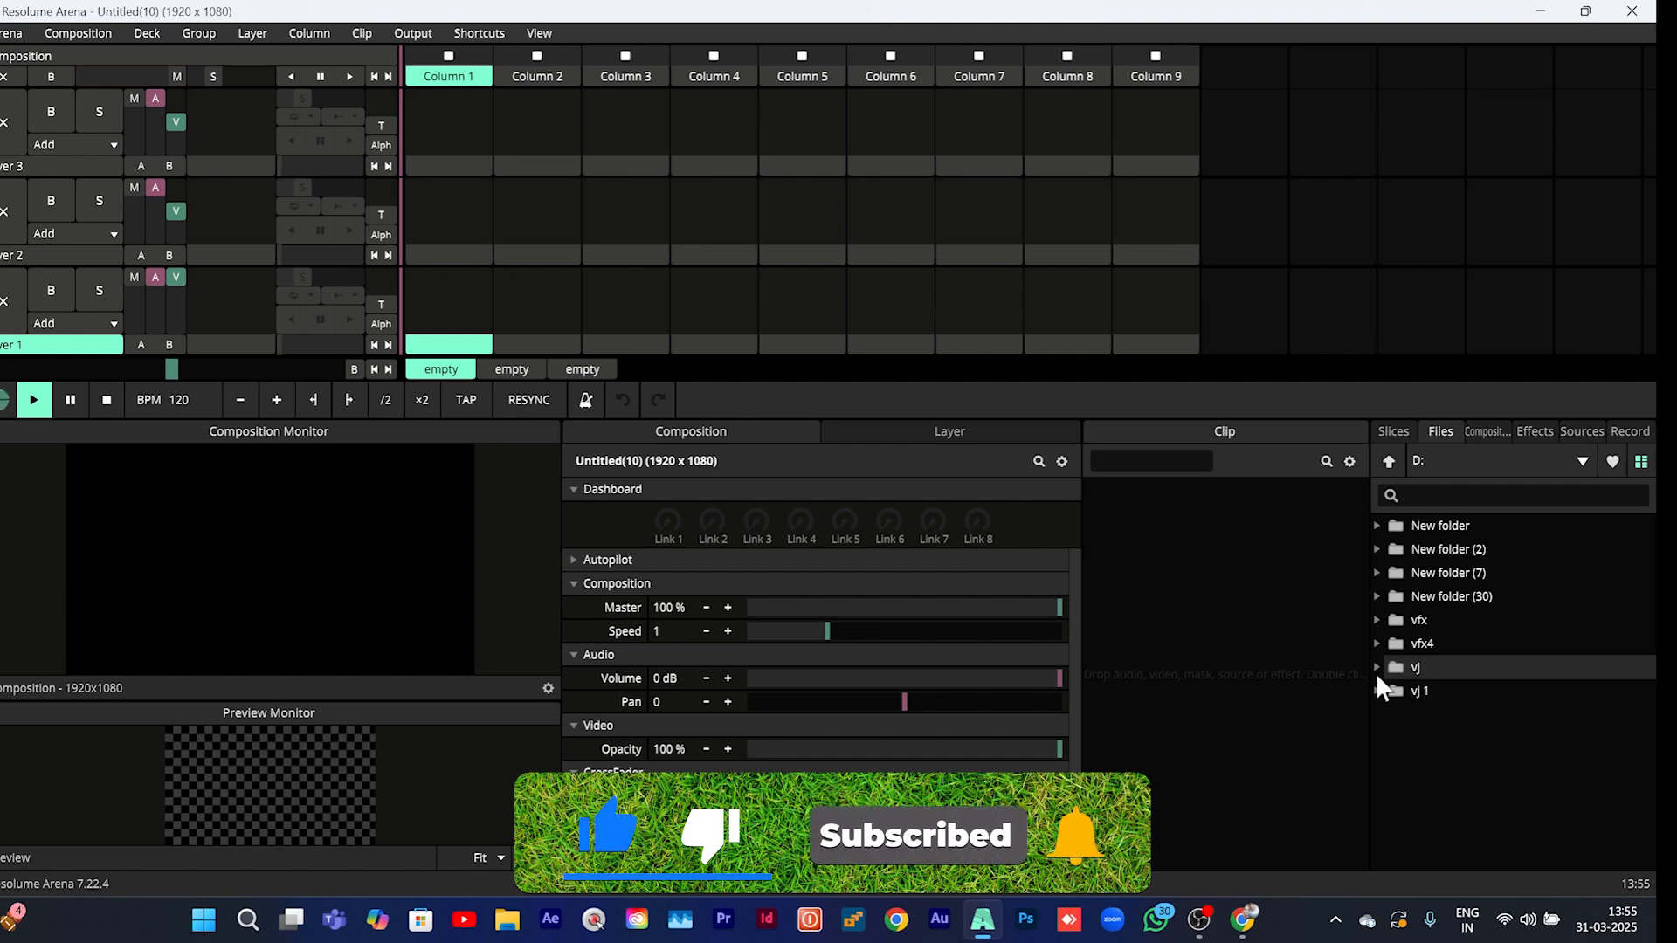
left_click(1376, 668)
left_click(1376, 667)
Load 4k Glitter Particles 1.mov from the 4k glitter particles folder in vj 1 into layer 2, column 4, and play it
left_click(1378, 690)
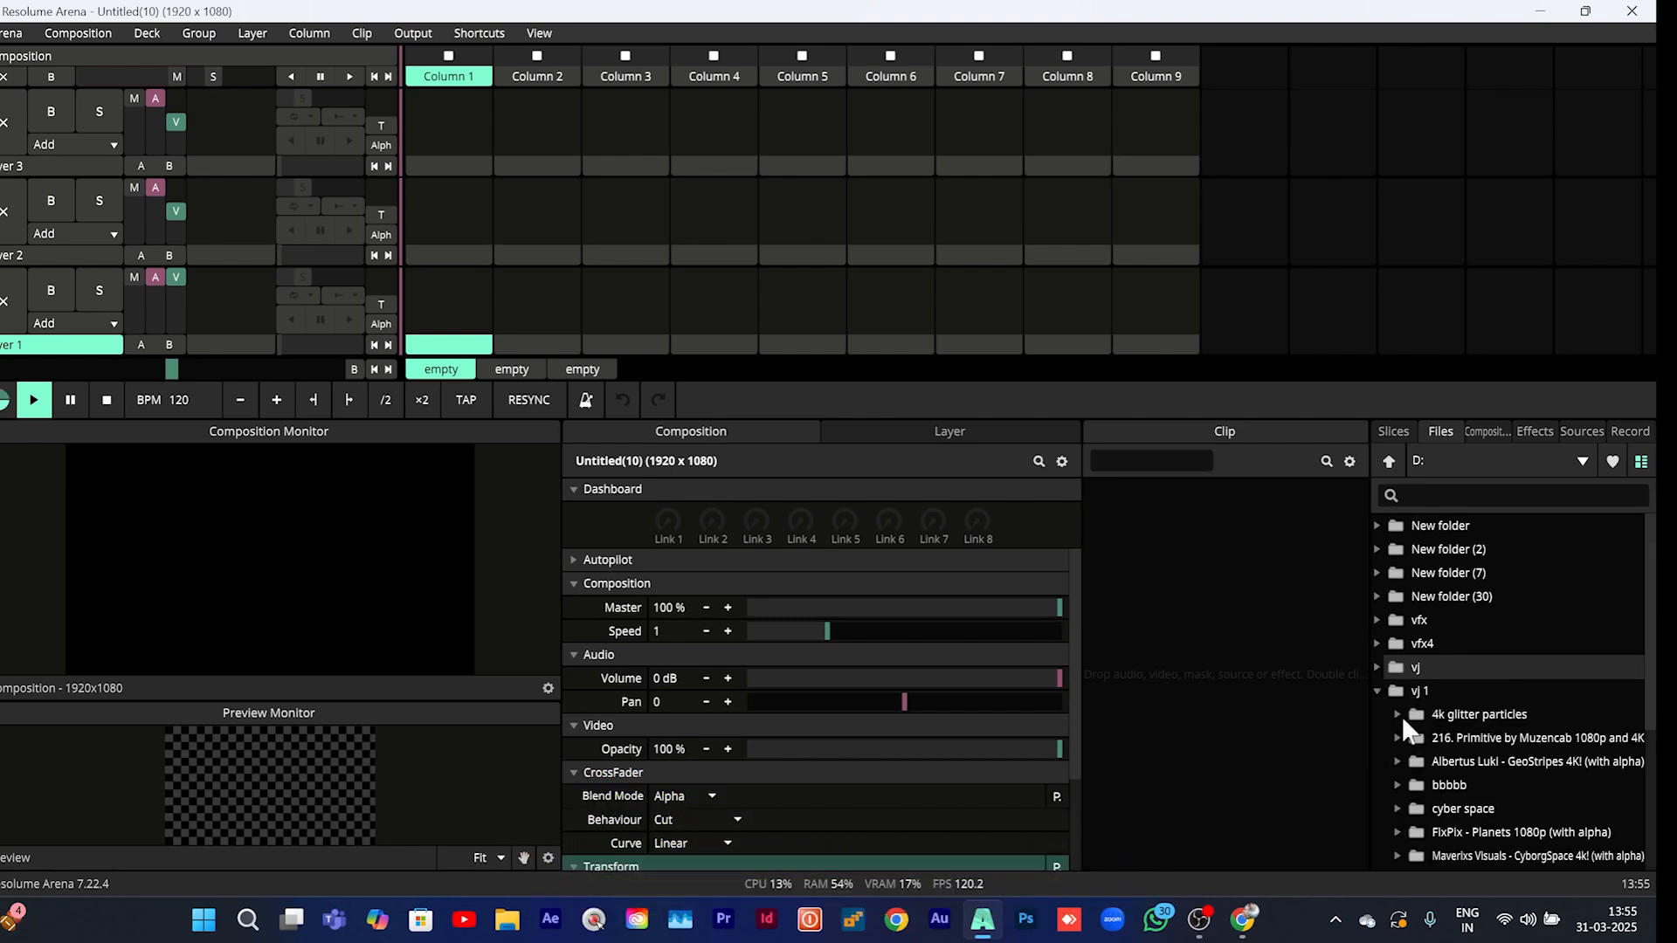
left_click(1397, 714)
left_click_drag(1533, 742, 721, 214)
left_click(721, 213)
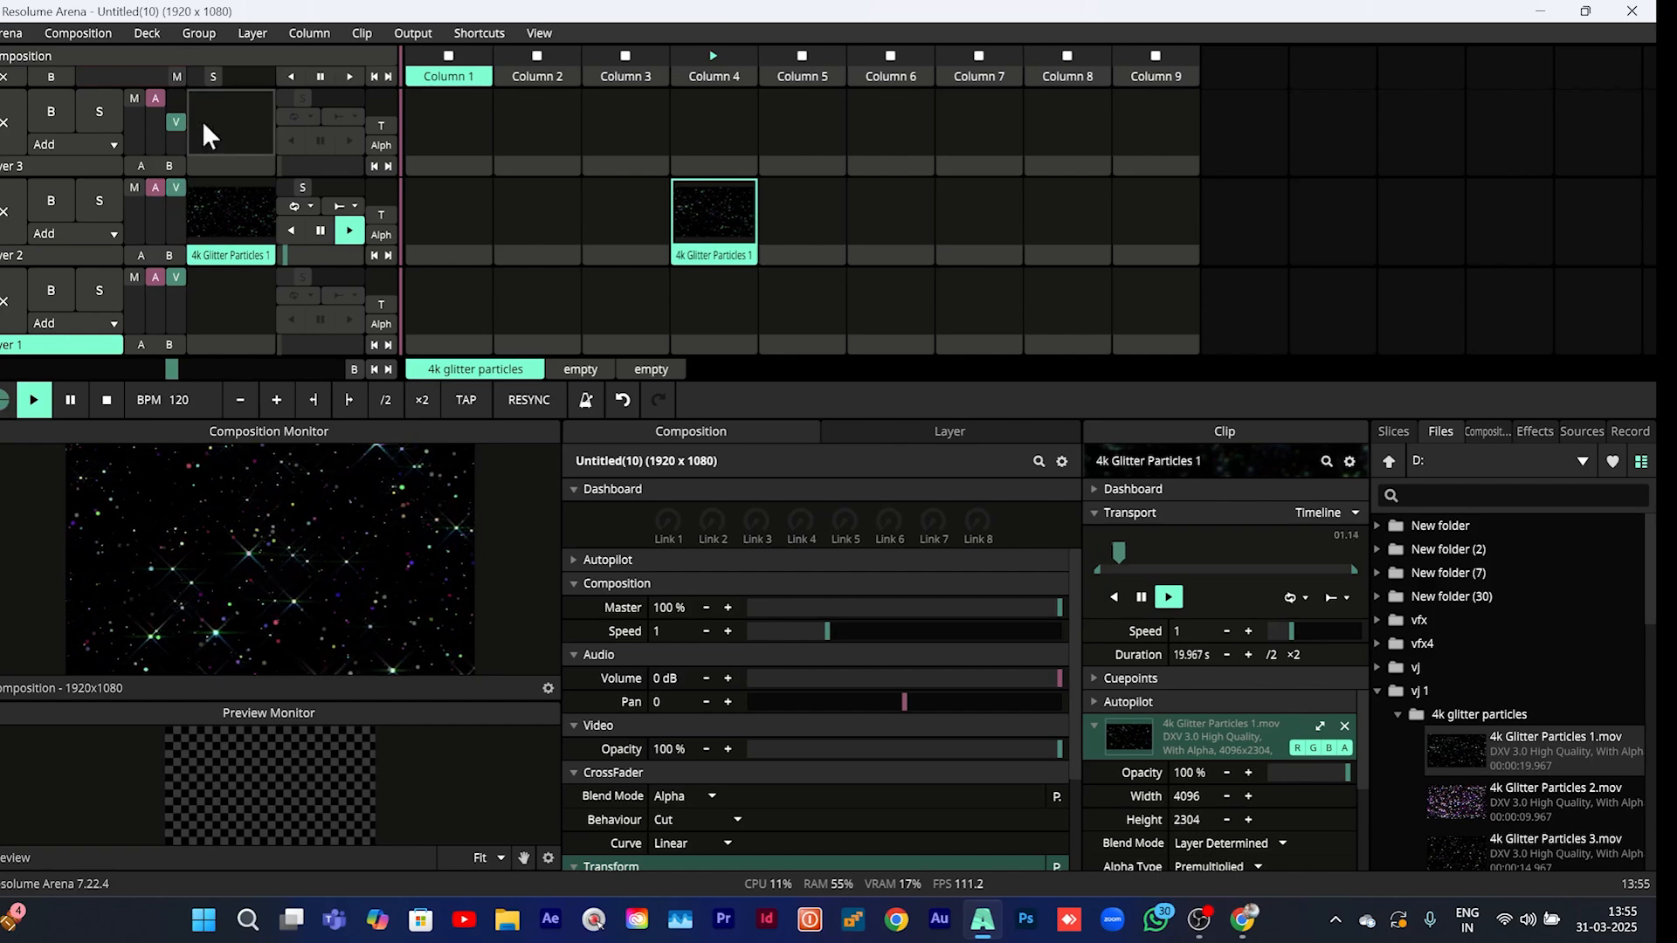
Load 4k Glitter Particles 2.mov into column 5 and 4k Glitter Particles 6.mov into column 7 of layer 2, playing each clip
left_click_drag(1537, 797, 793, 209)
left_click(793, 210)
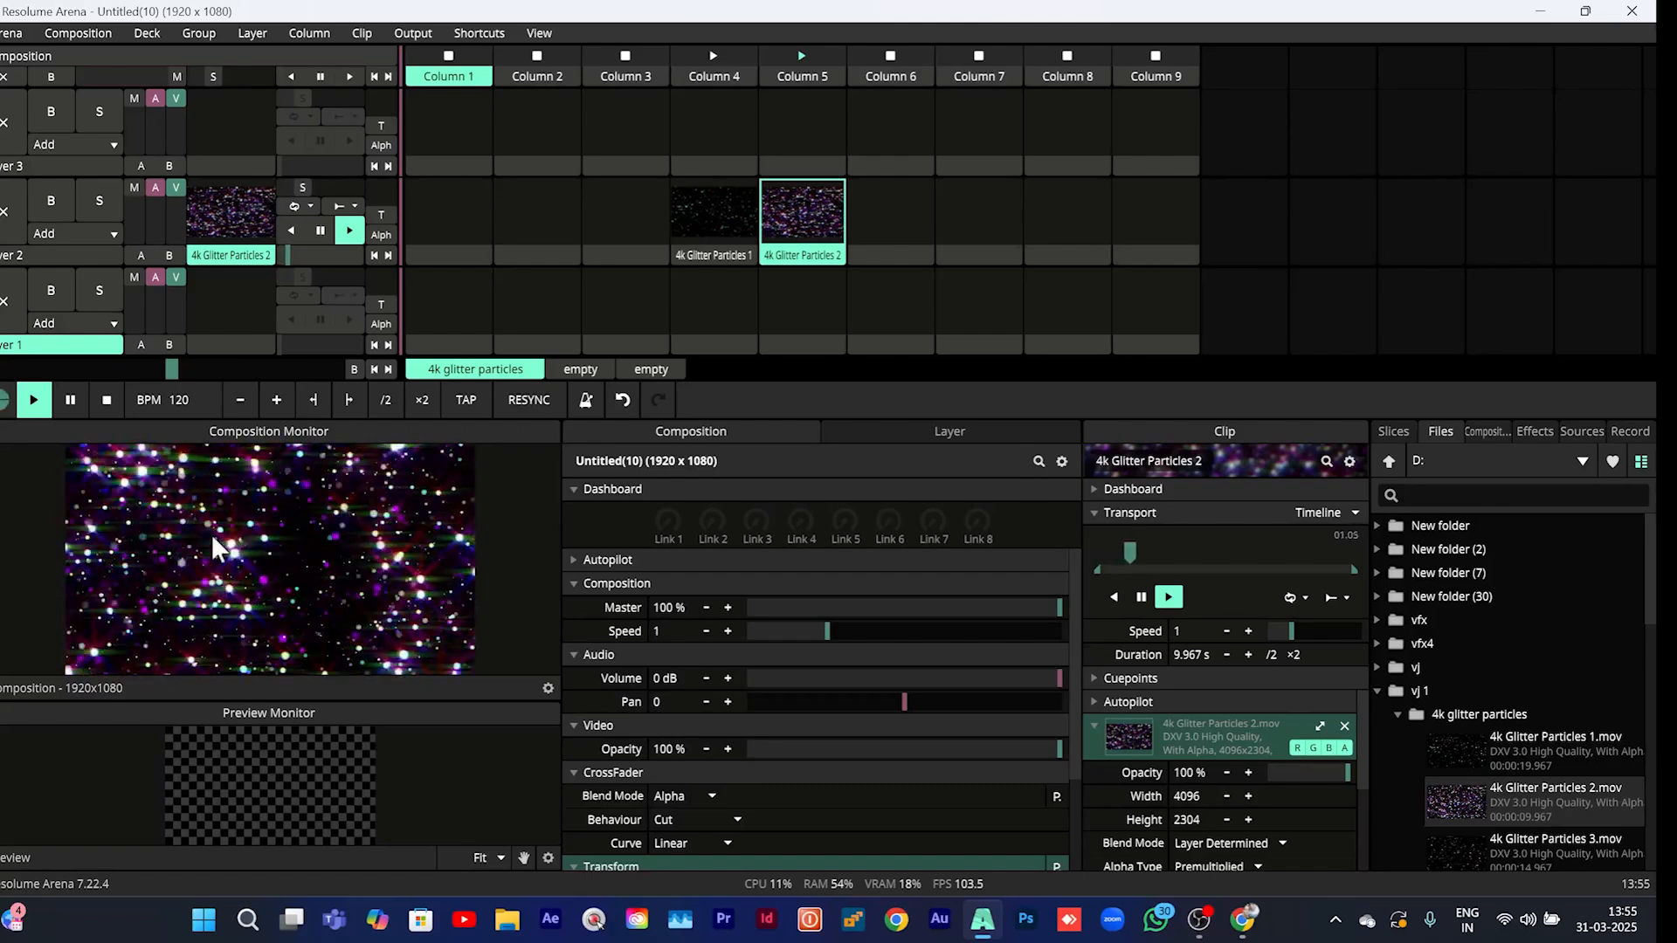
scroll(1651, 599, "down", 5)
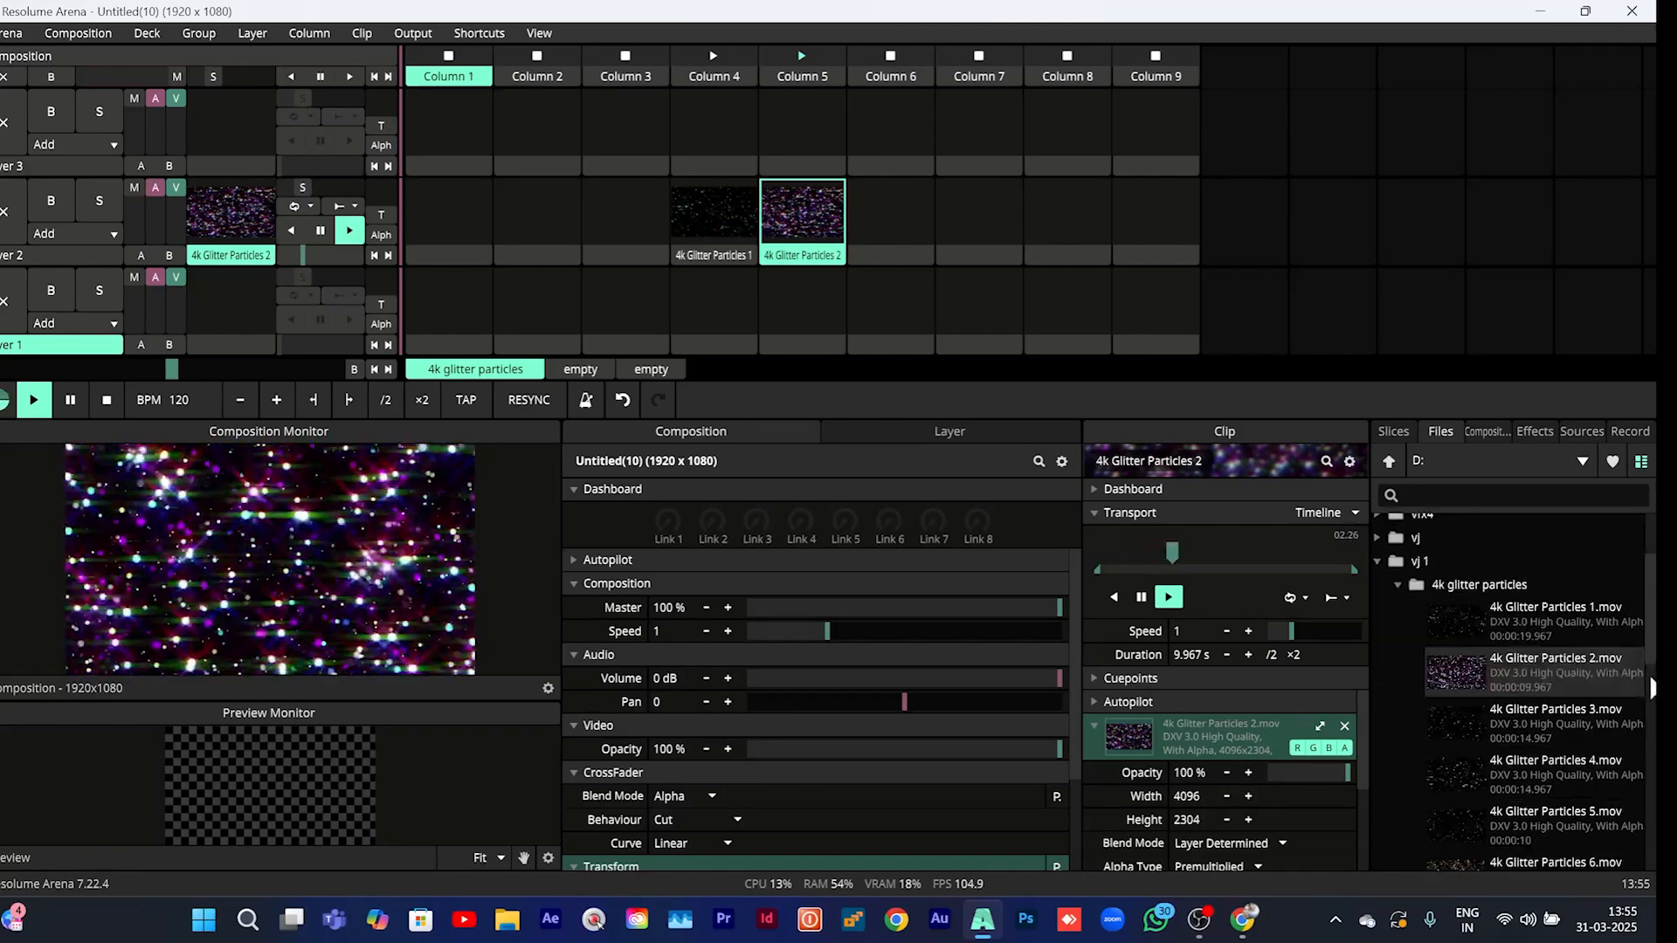
left_click_drag(1485, 712, 969, 201)
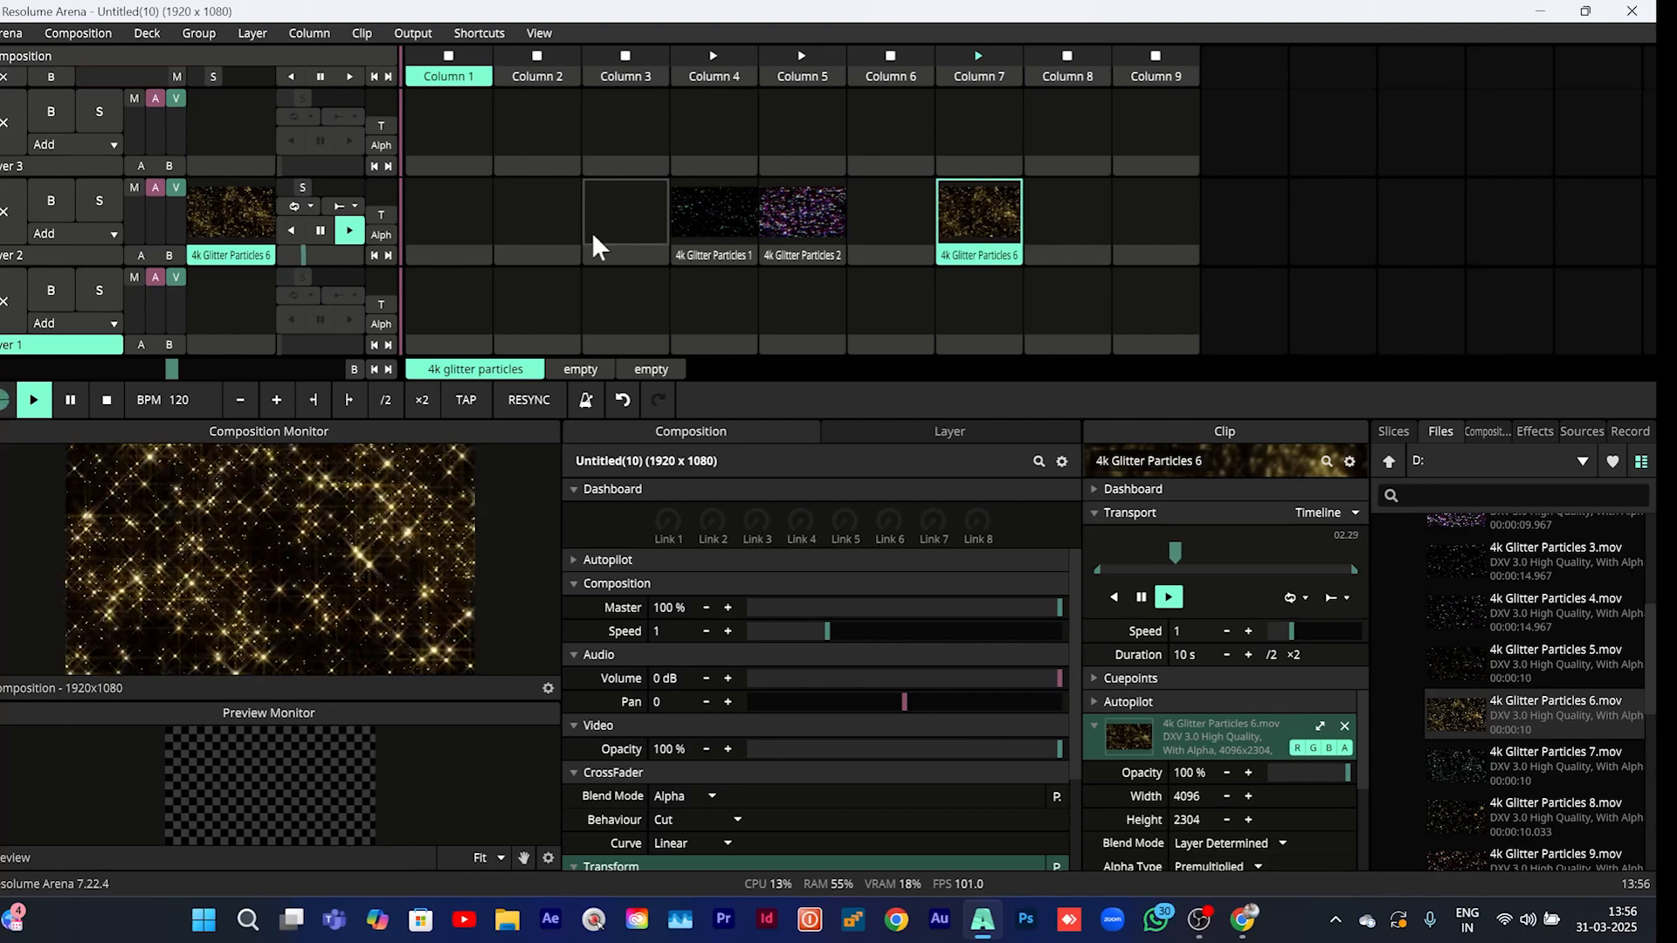
Set the composition size to 2400 x 840 in the composition settings and apply it
mouse_move(336, 700)
left_mouse_down()
mouse_move(337, 656)
mouse_move(335, 688)
left_mouse_up()
left_click(83, 34)
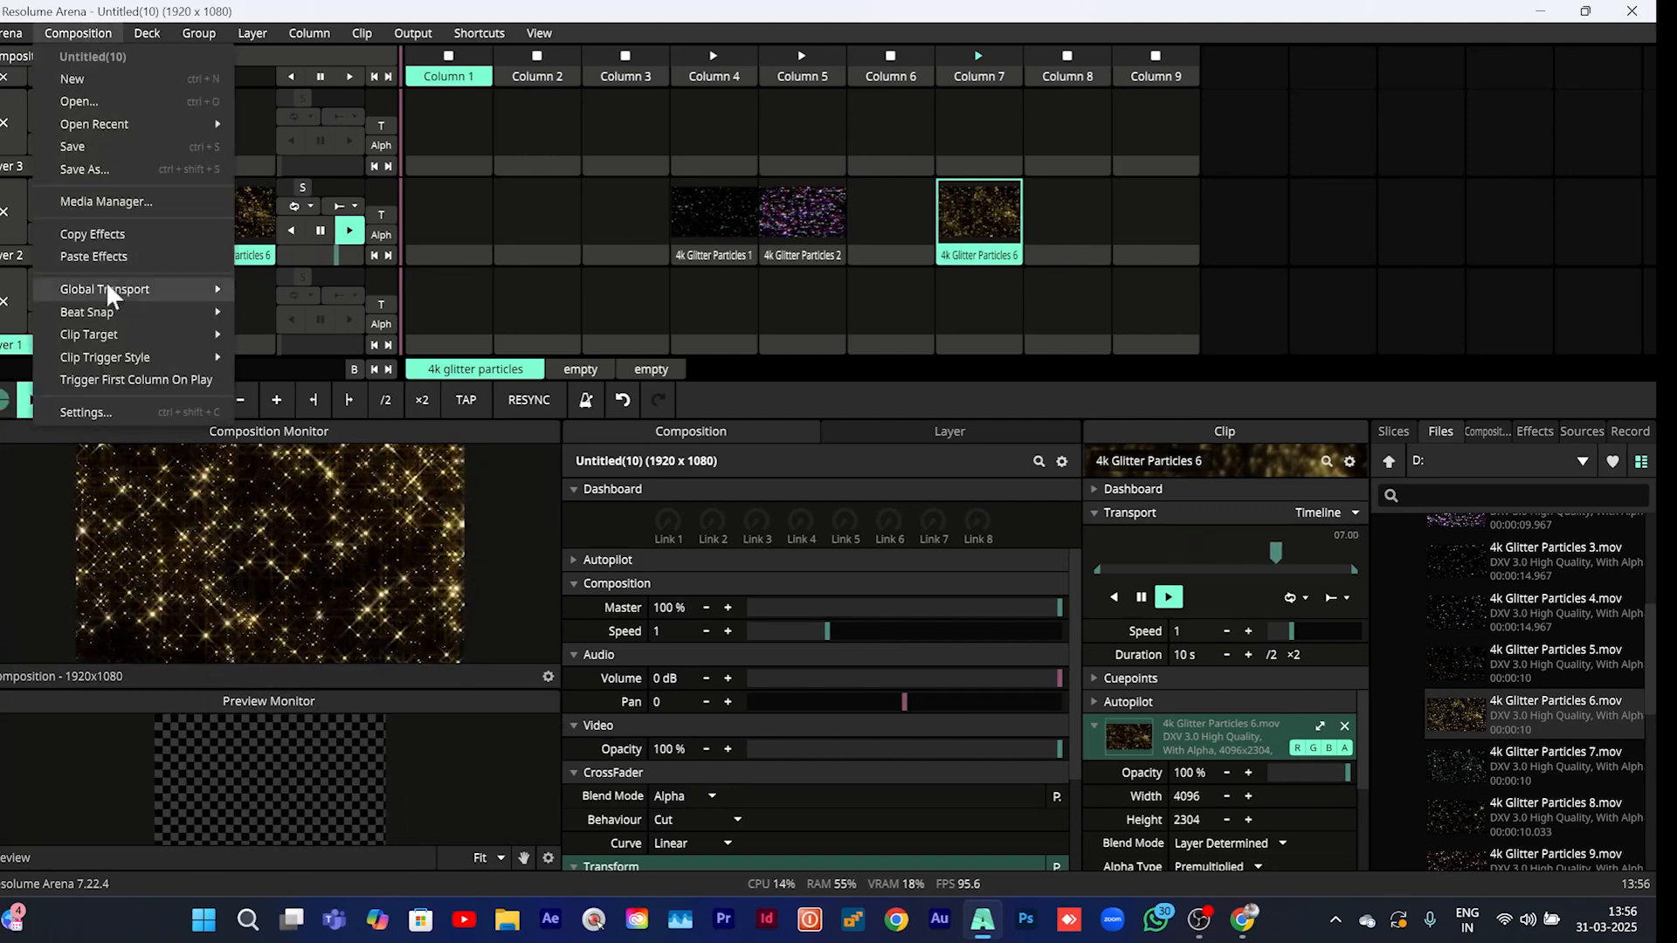
left_click(113, 413)
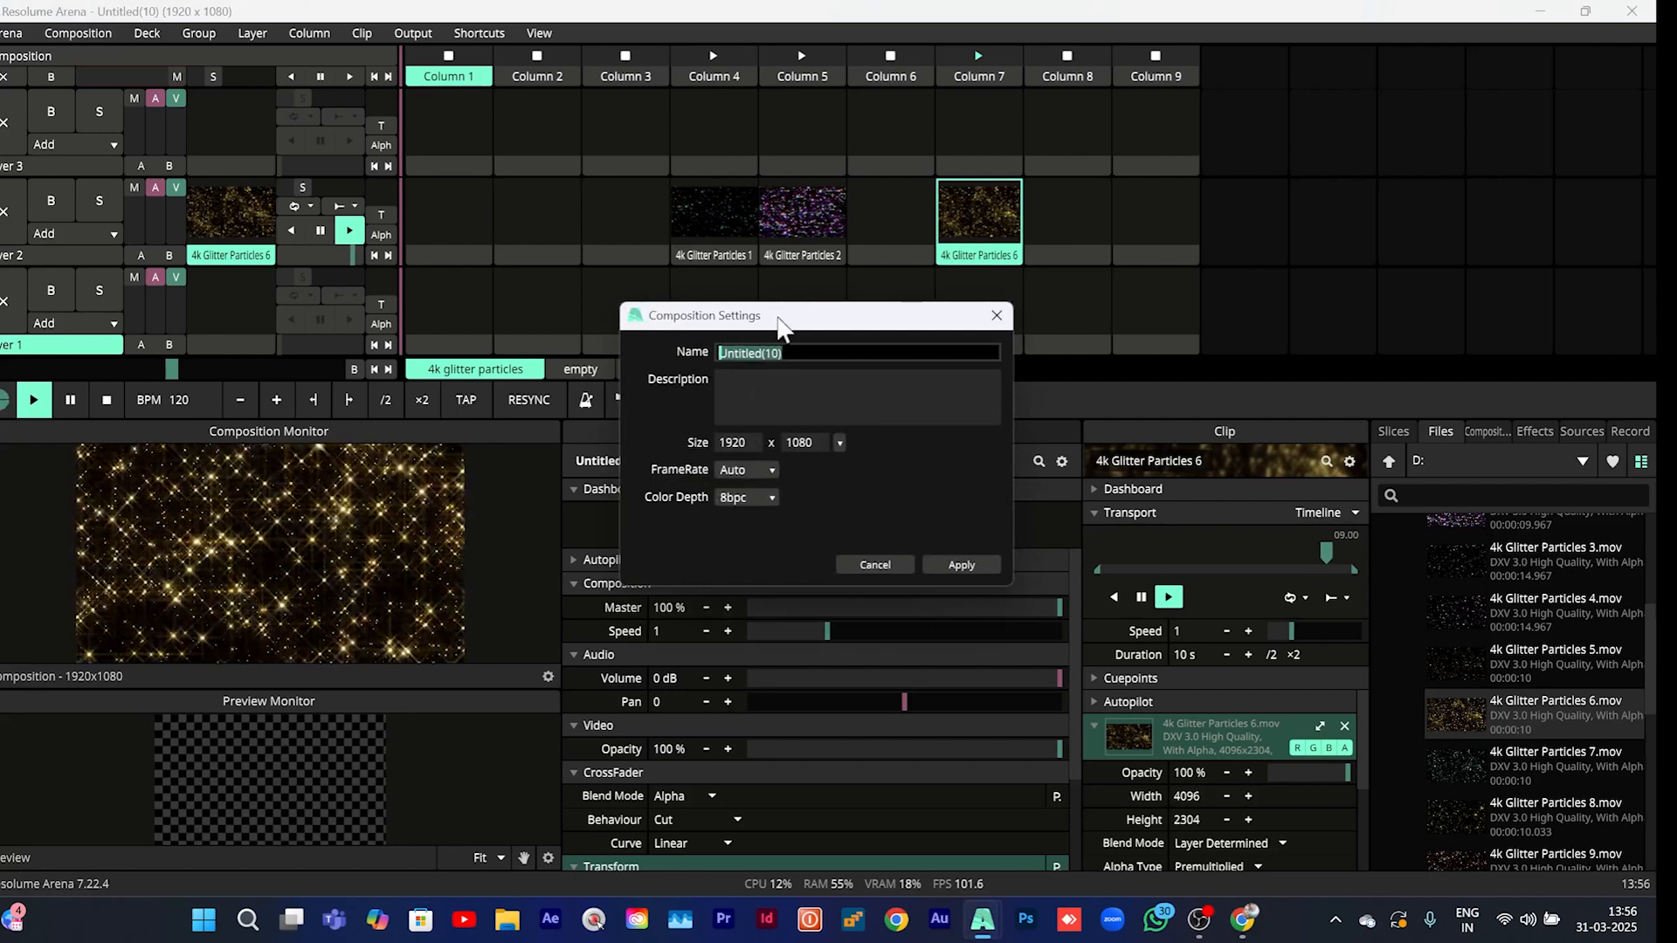
left_click_drag(781, 314, 698, 314)
left_click(649, 432)
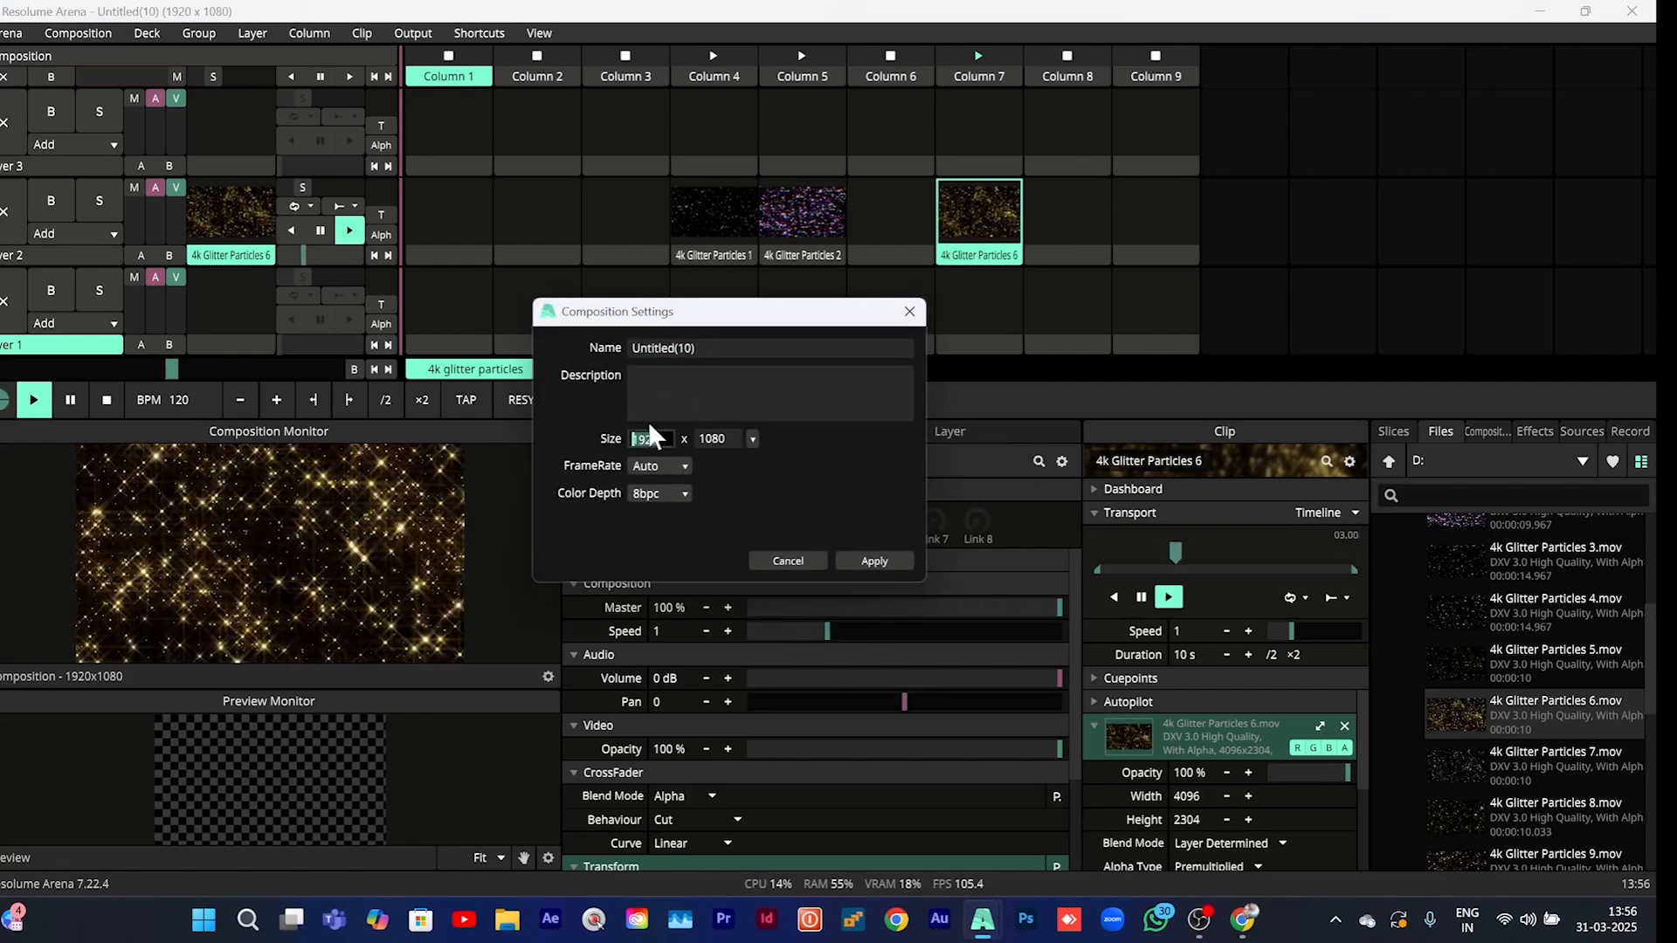
type("24")
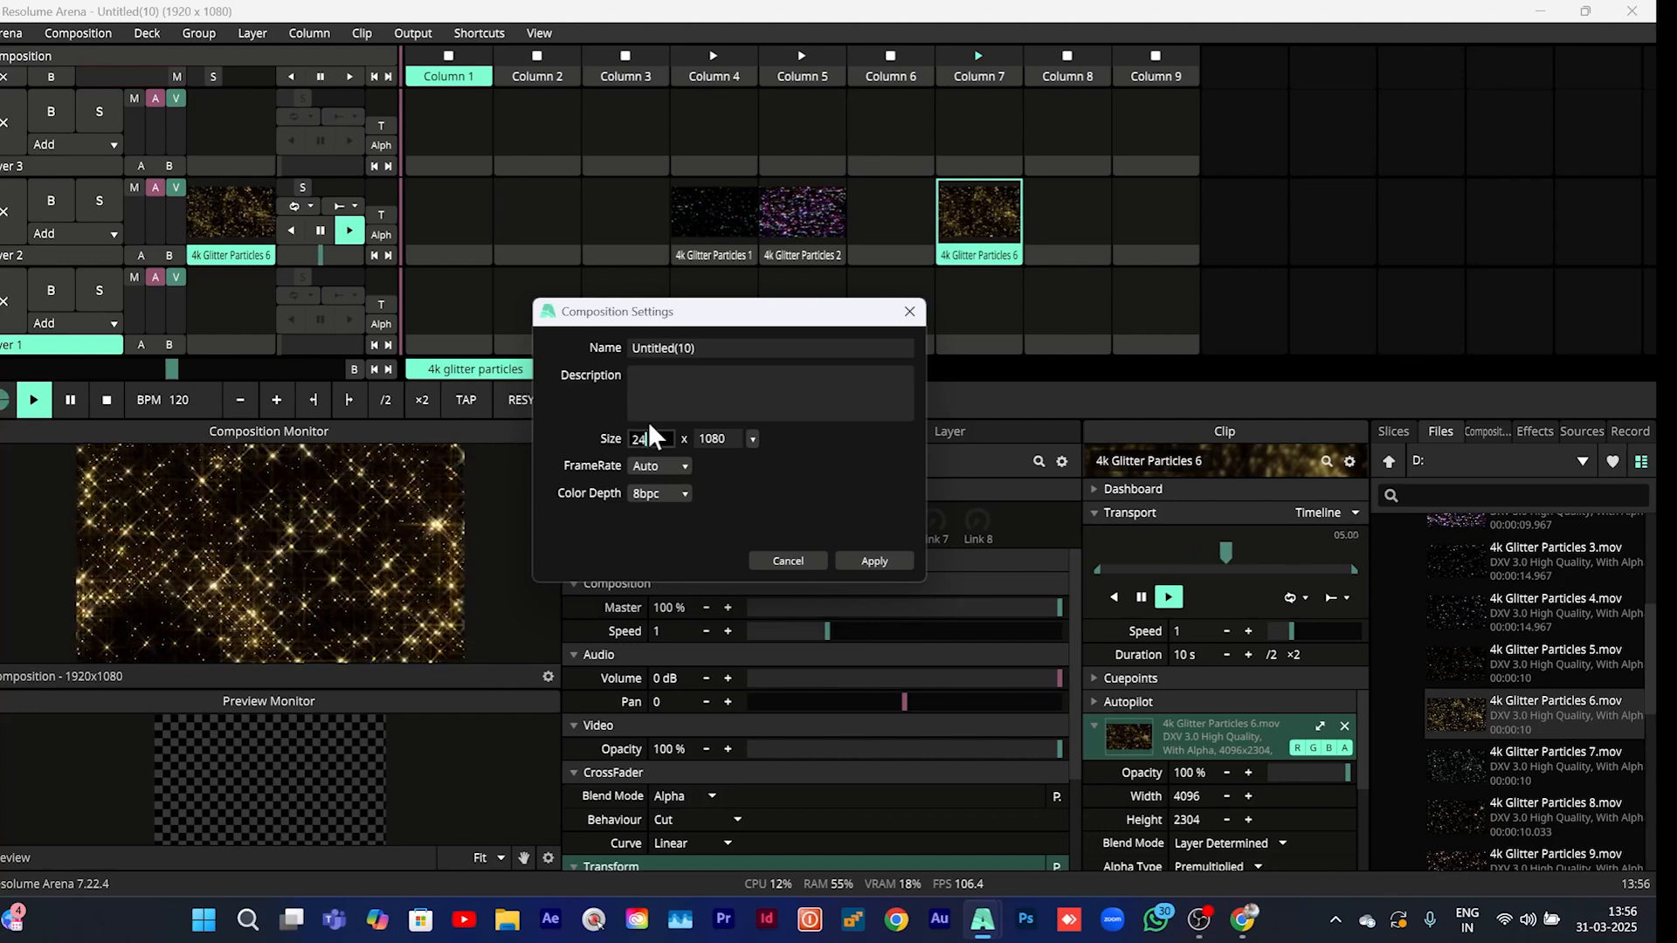
type("00")
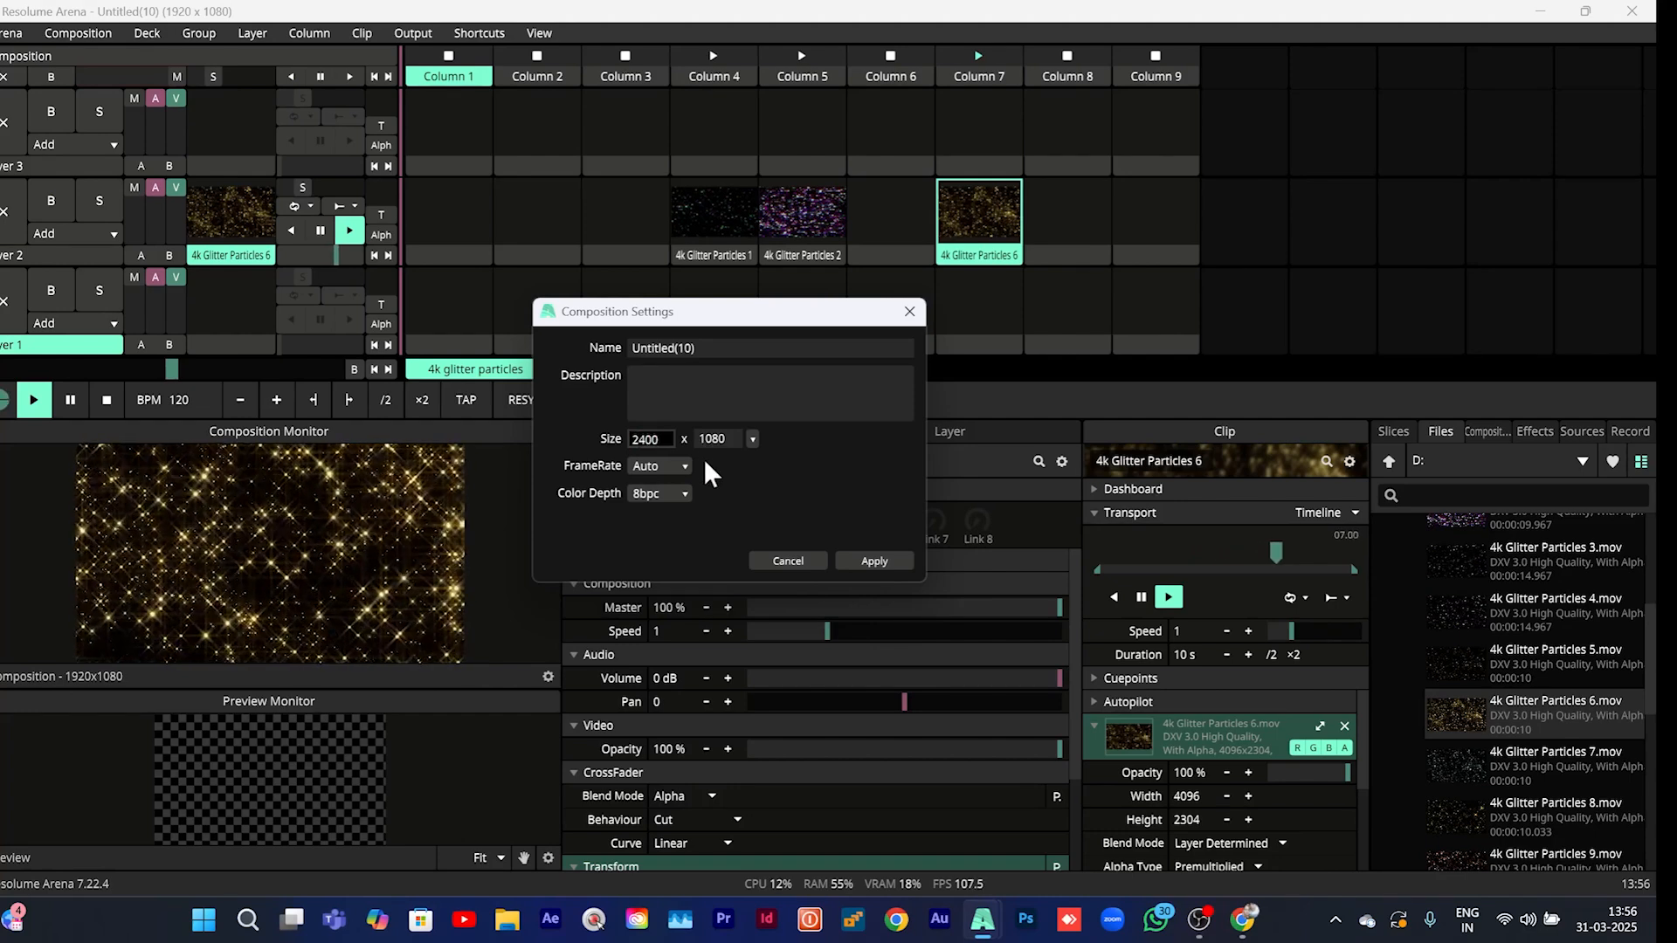
left_click(716, 438)
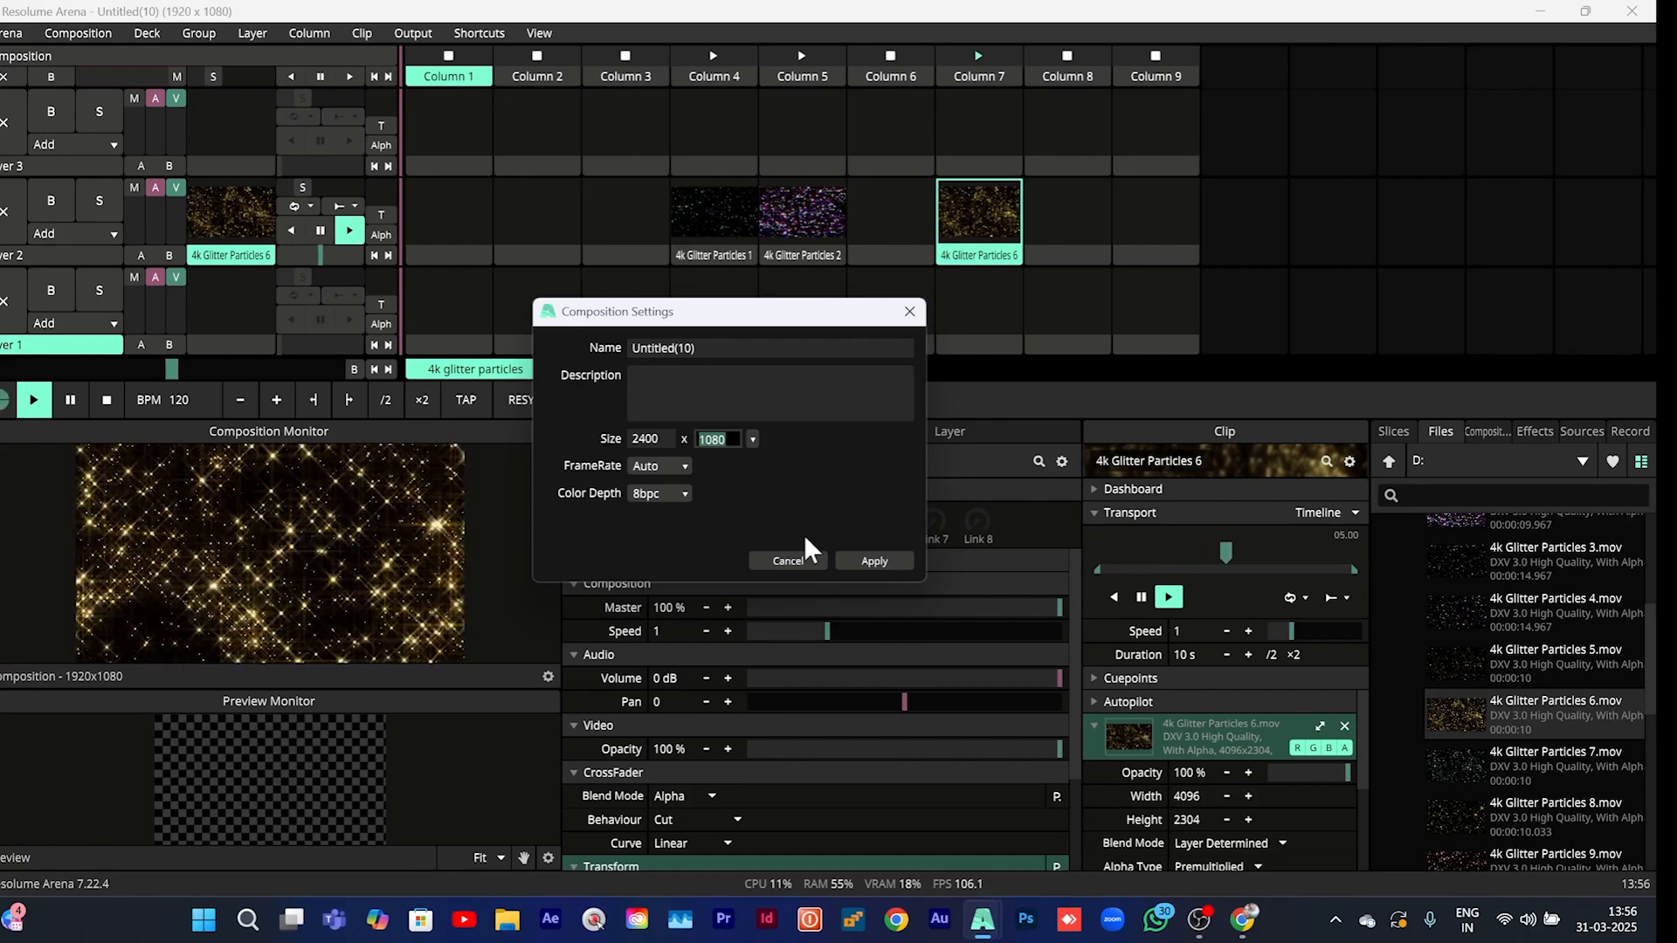
type("840")
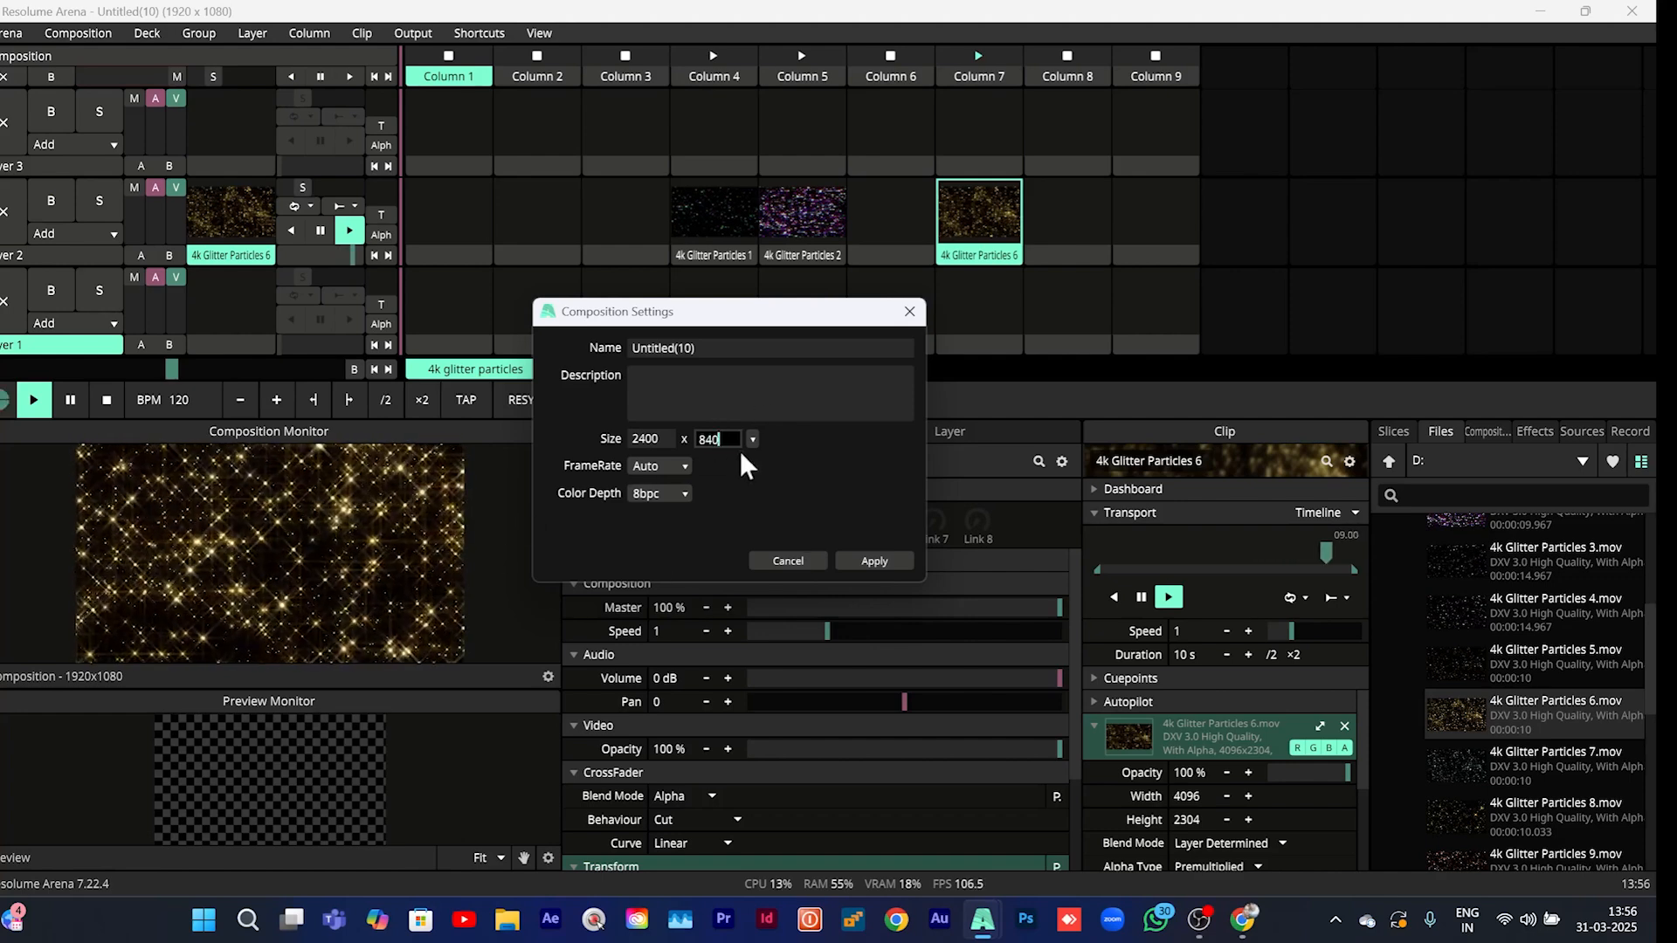
left_click(897, 565)
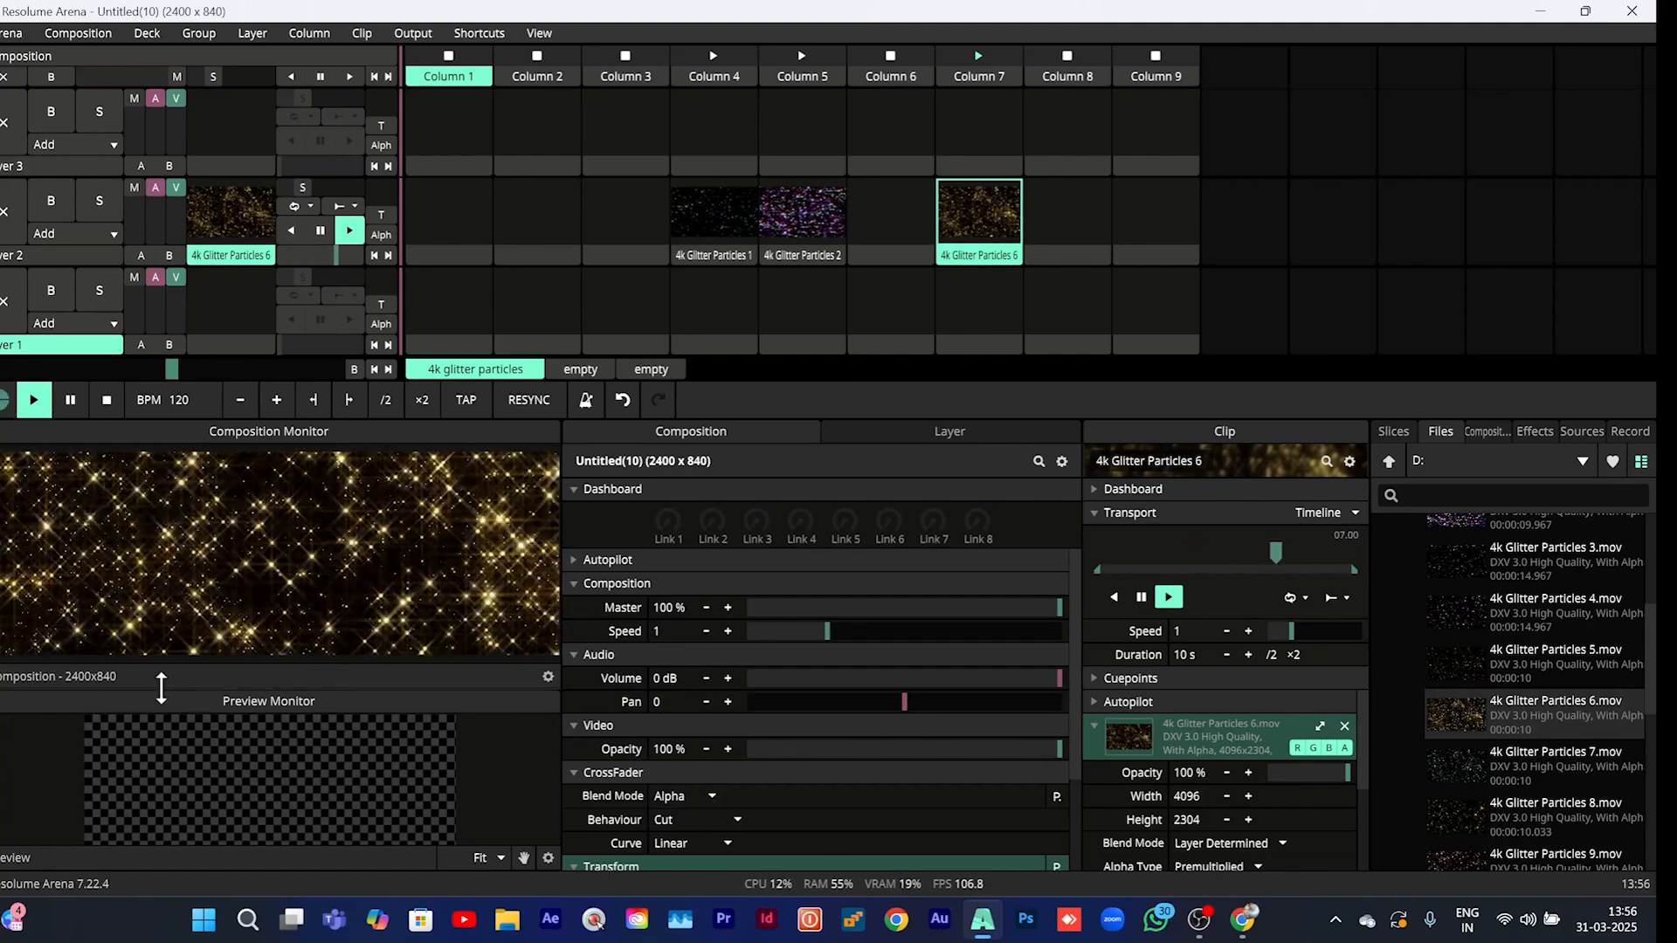
Open the advanced output setup, start a new preset and select Slice 1 in the input selection
left_click(417, 33)
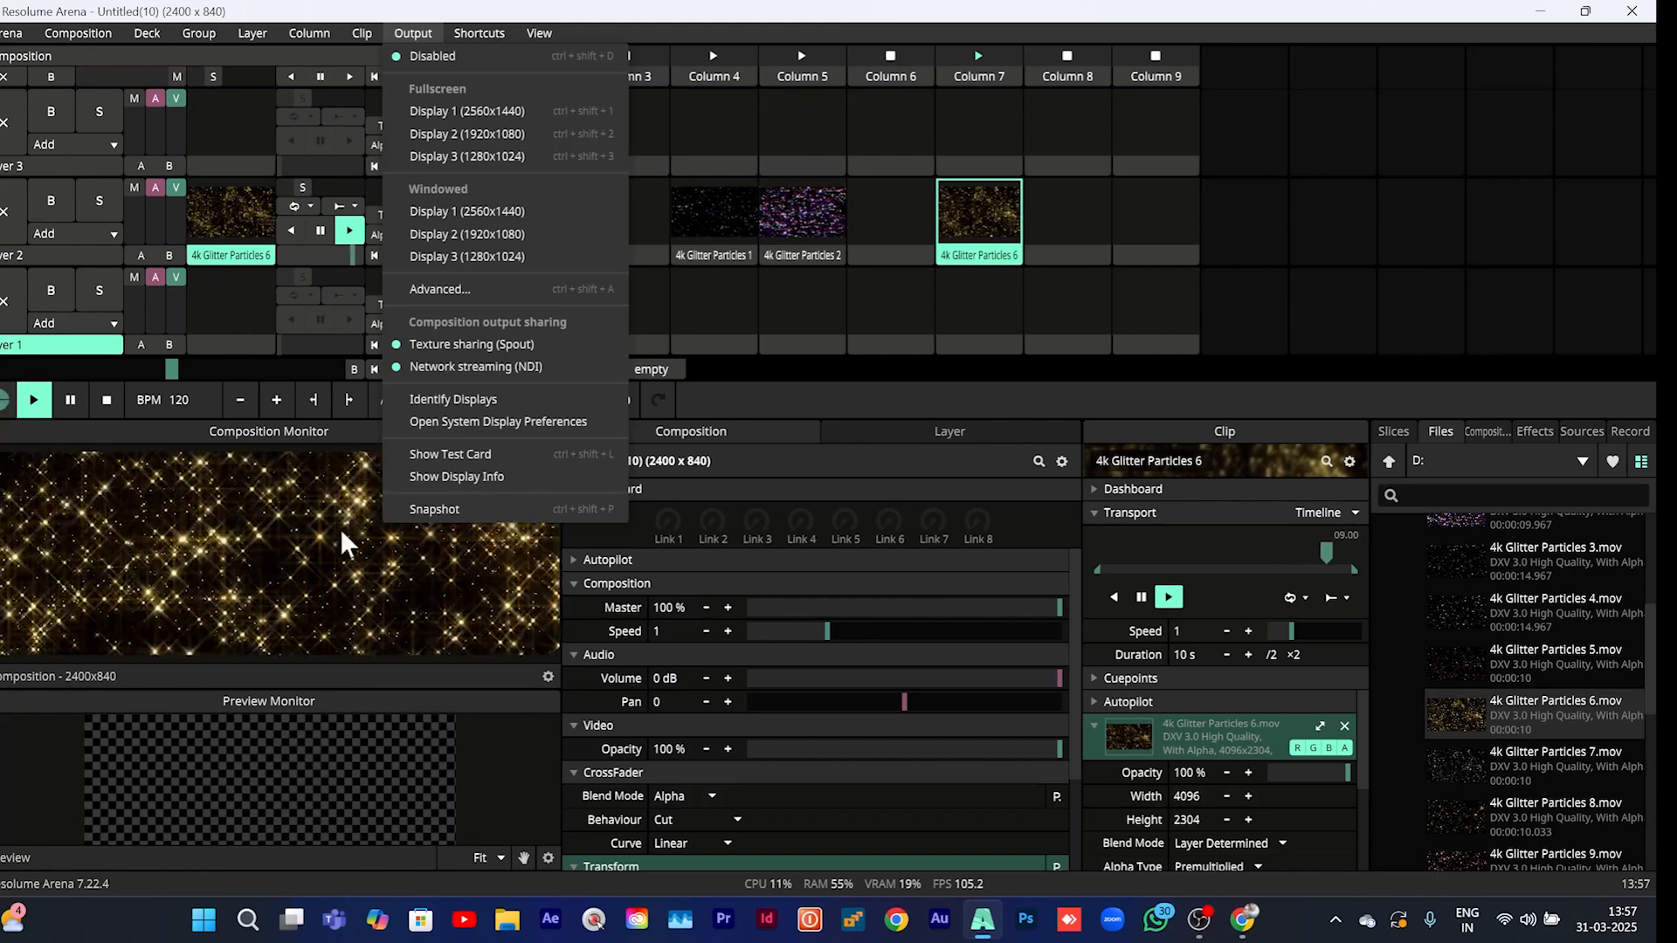
left_click(459, 287)
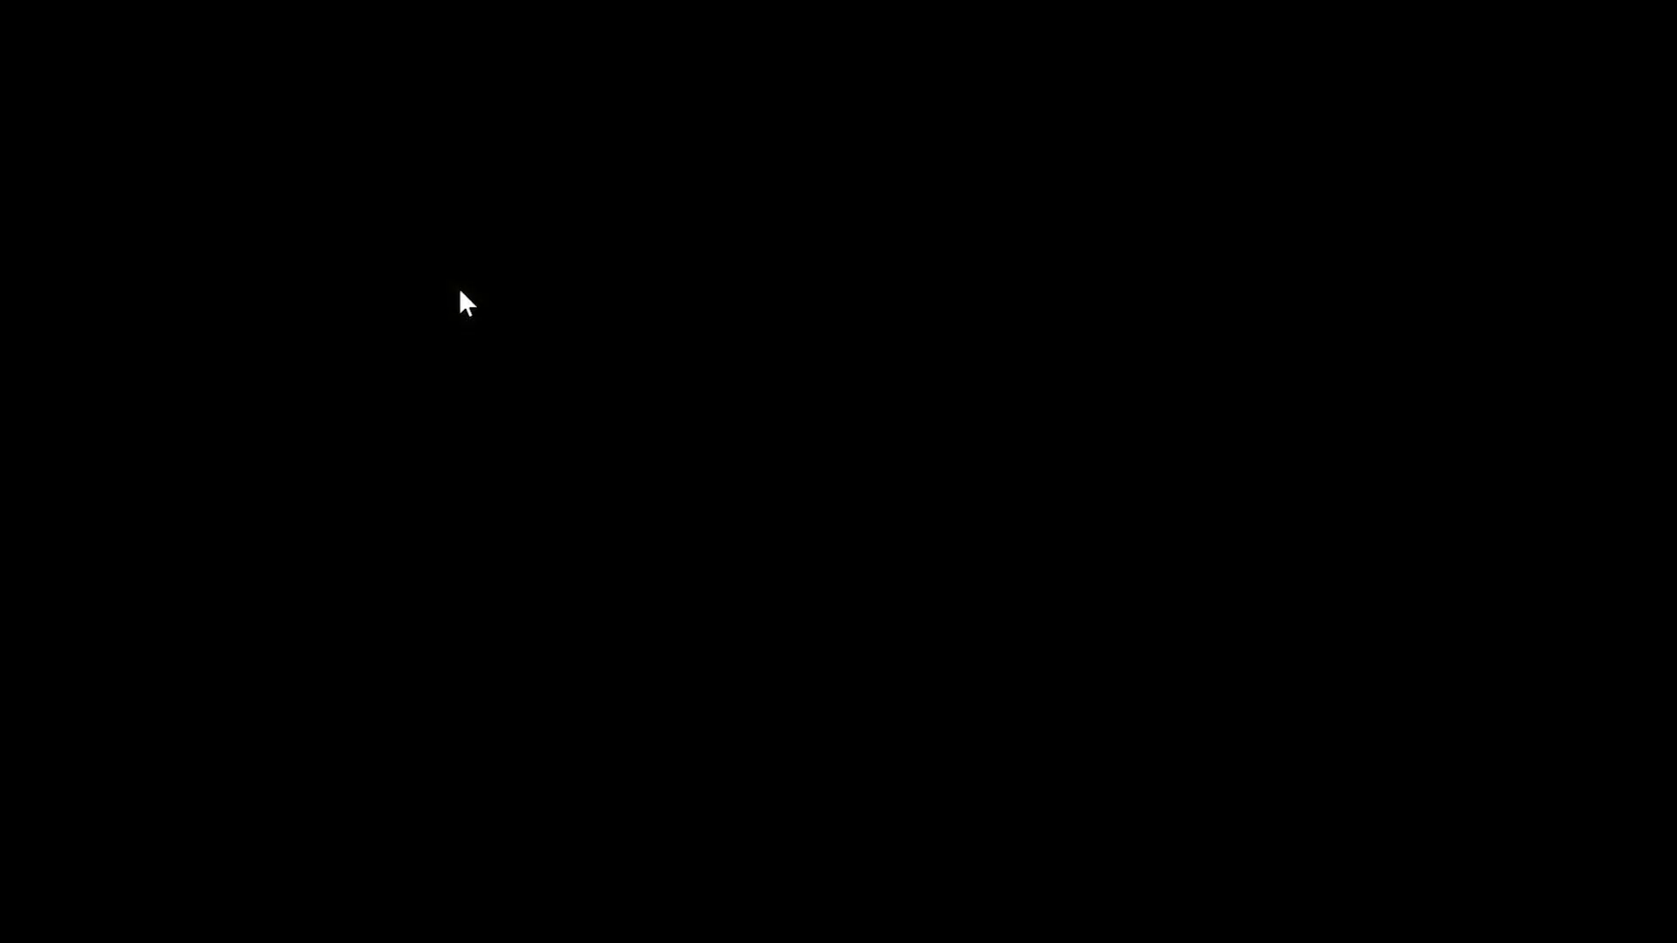
left_click(279, 140)
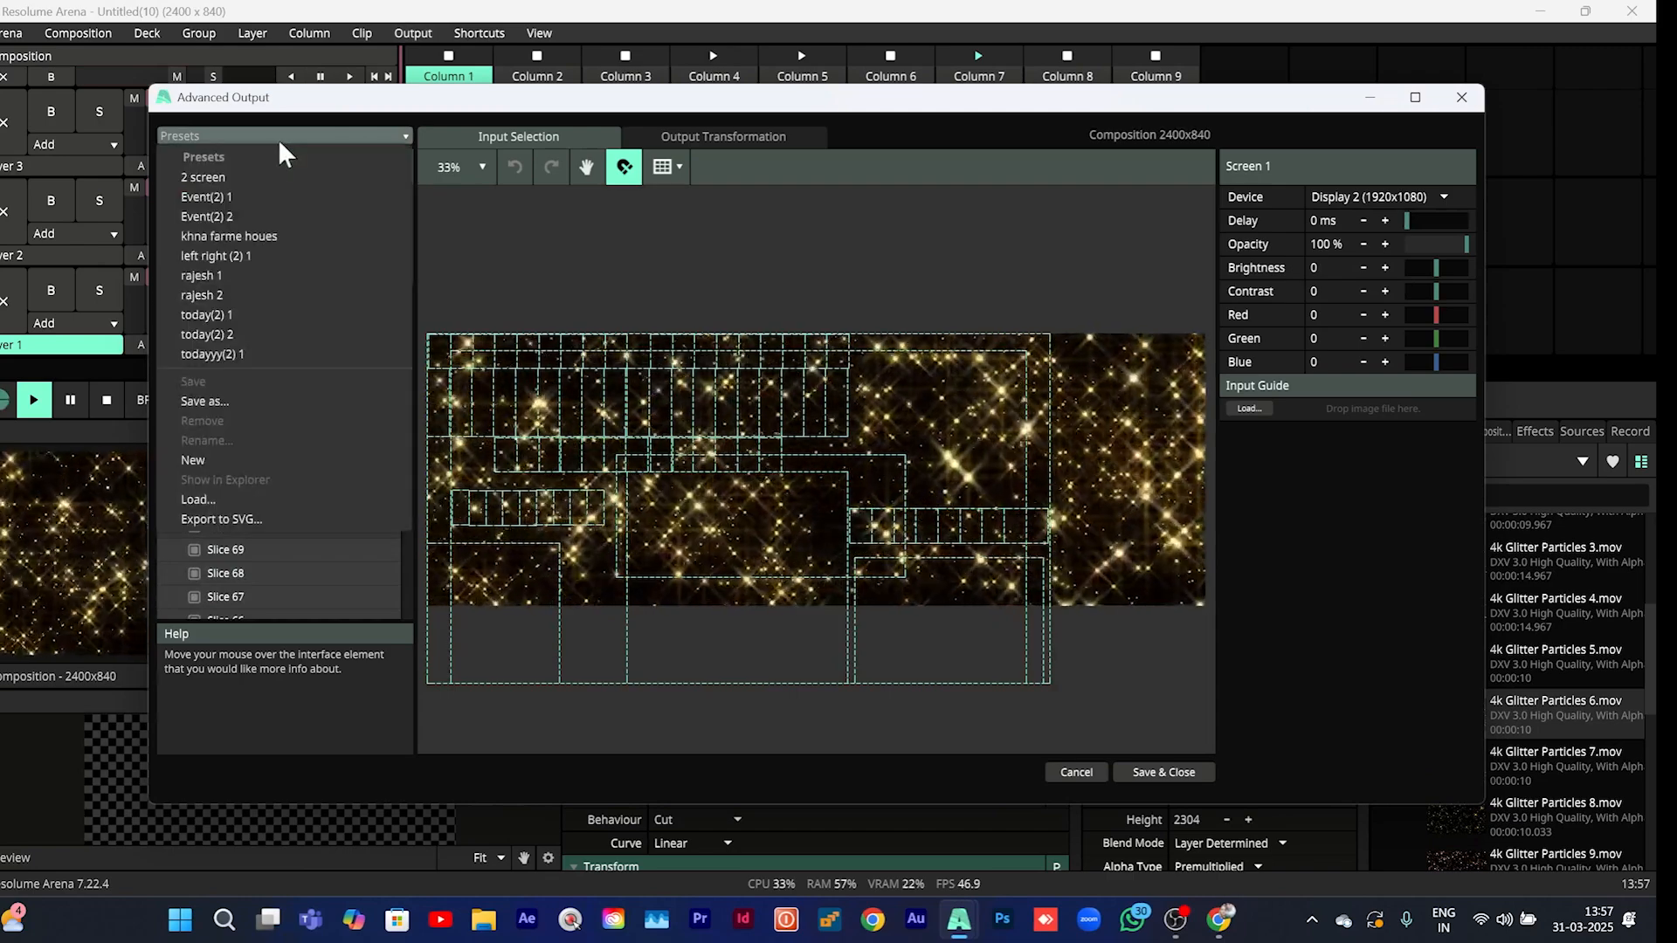
left_click(217, 460)
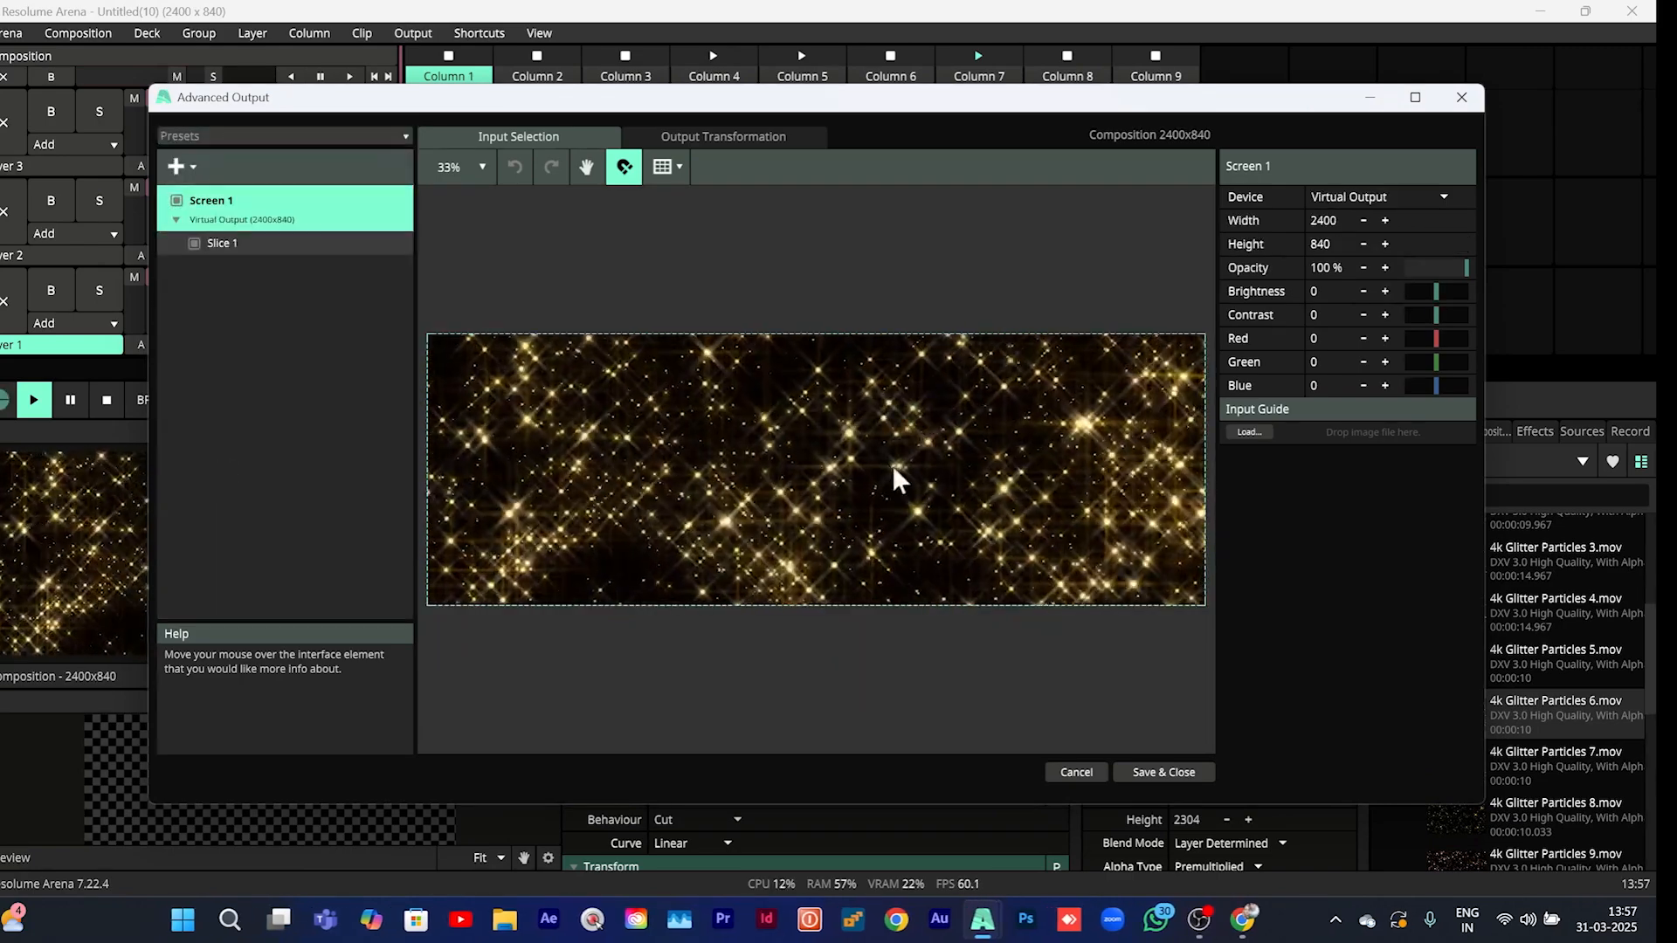
left_click(887, 463)
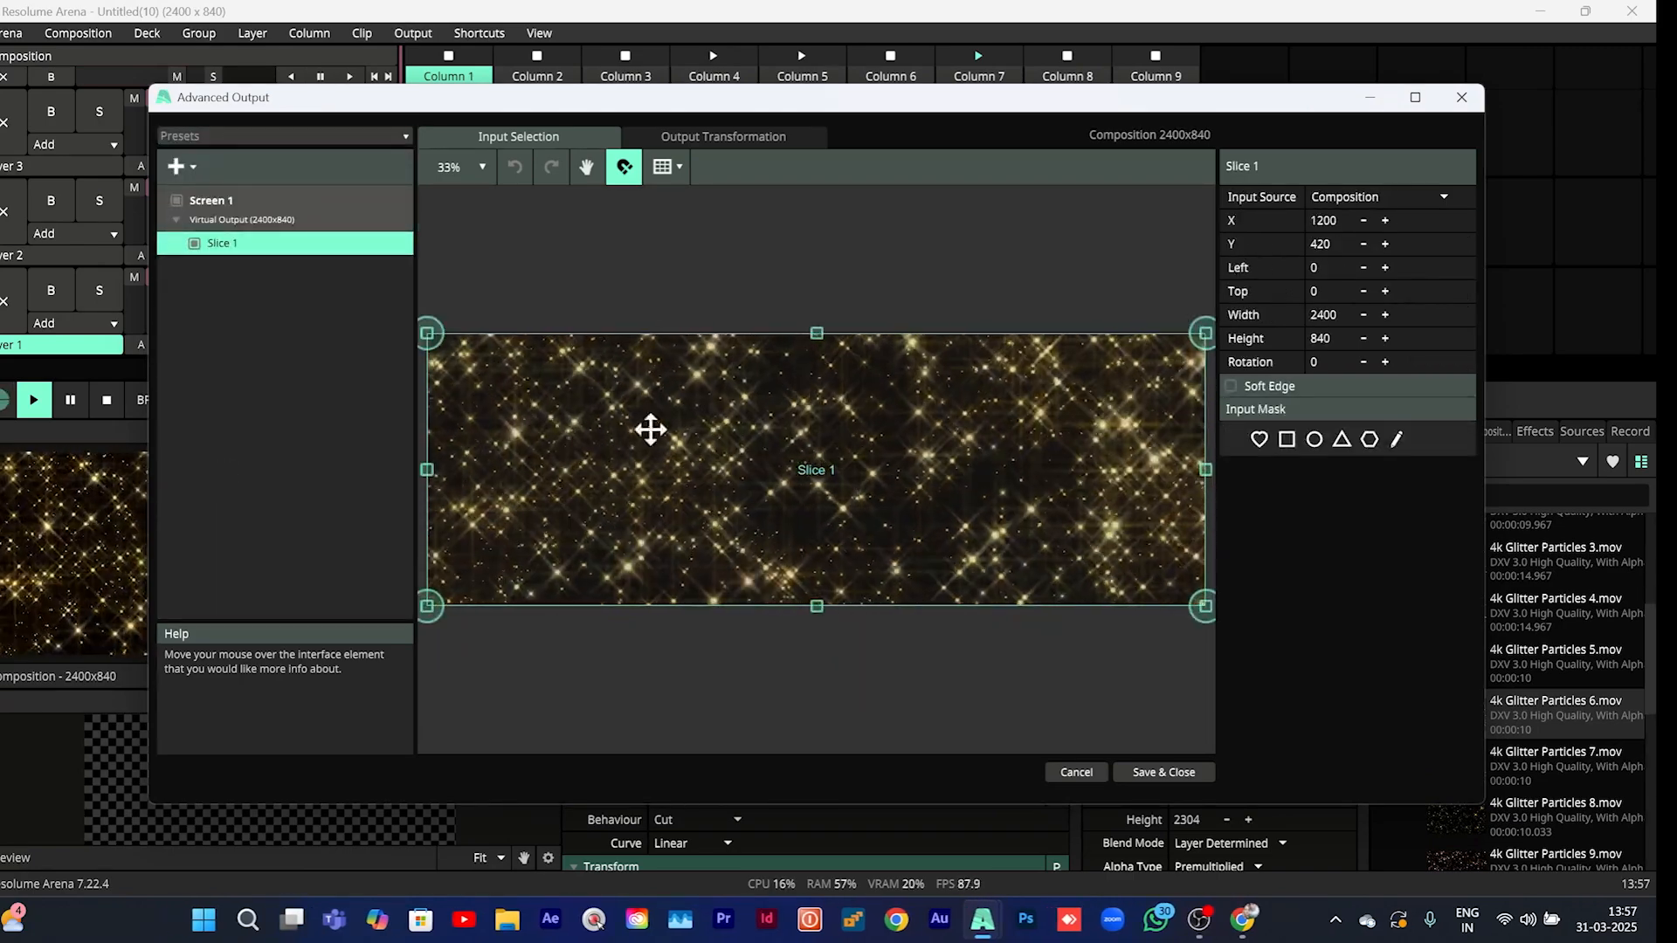
Assign Screen 1's output device to Display 2 (1920x1080) in the output transformation
left_click(728, 133)
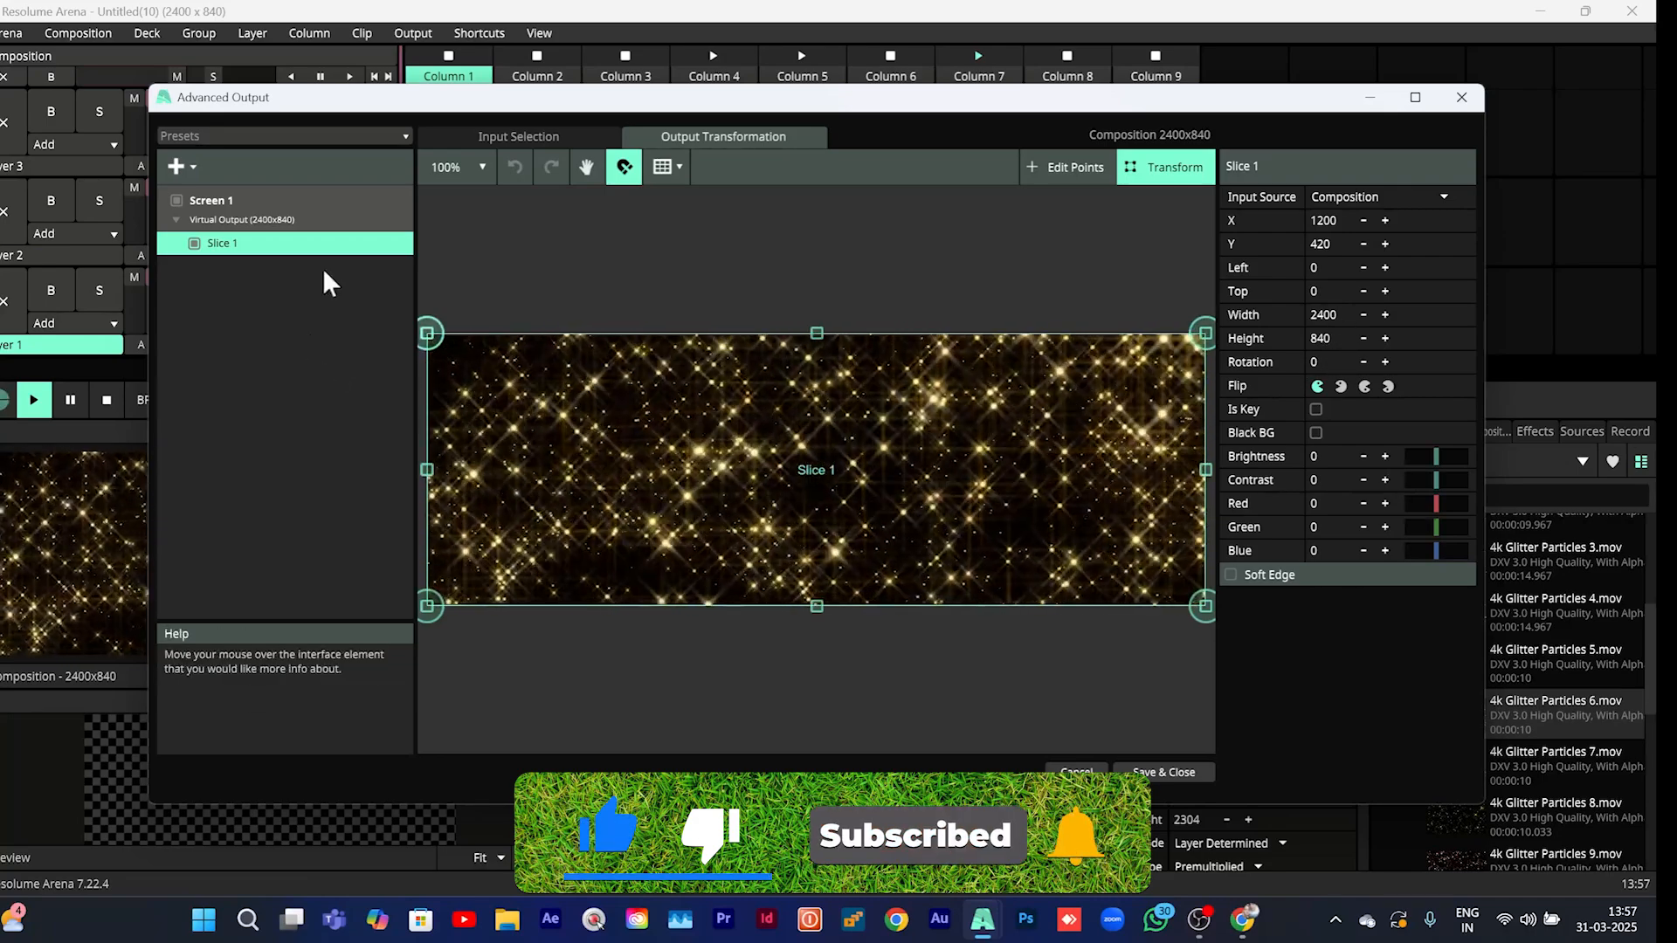
left_click(328, 220)
left_click(1327, 194)
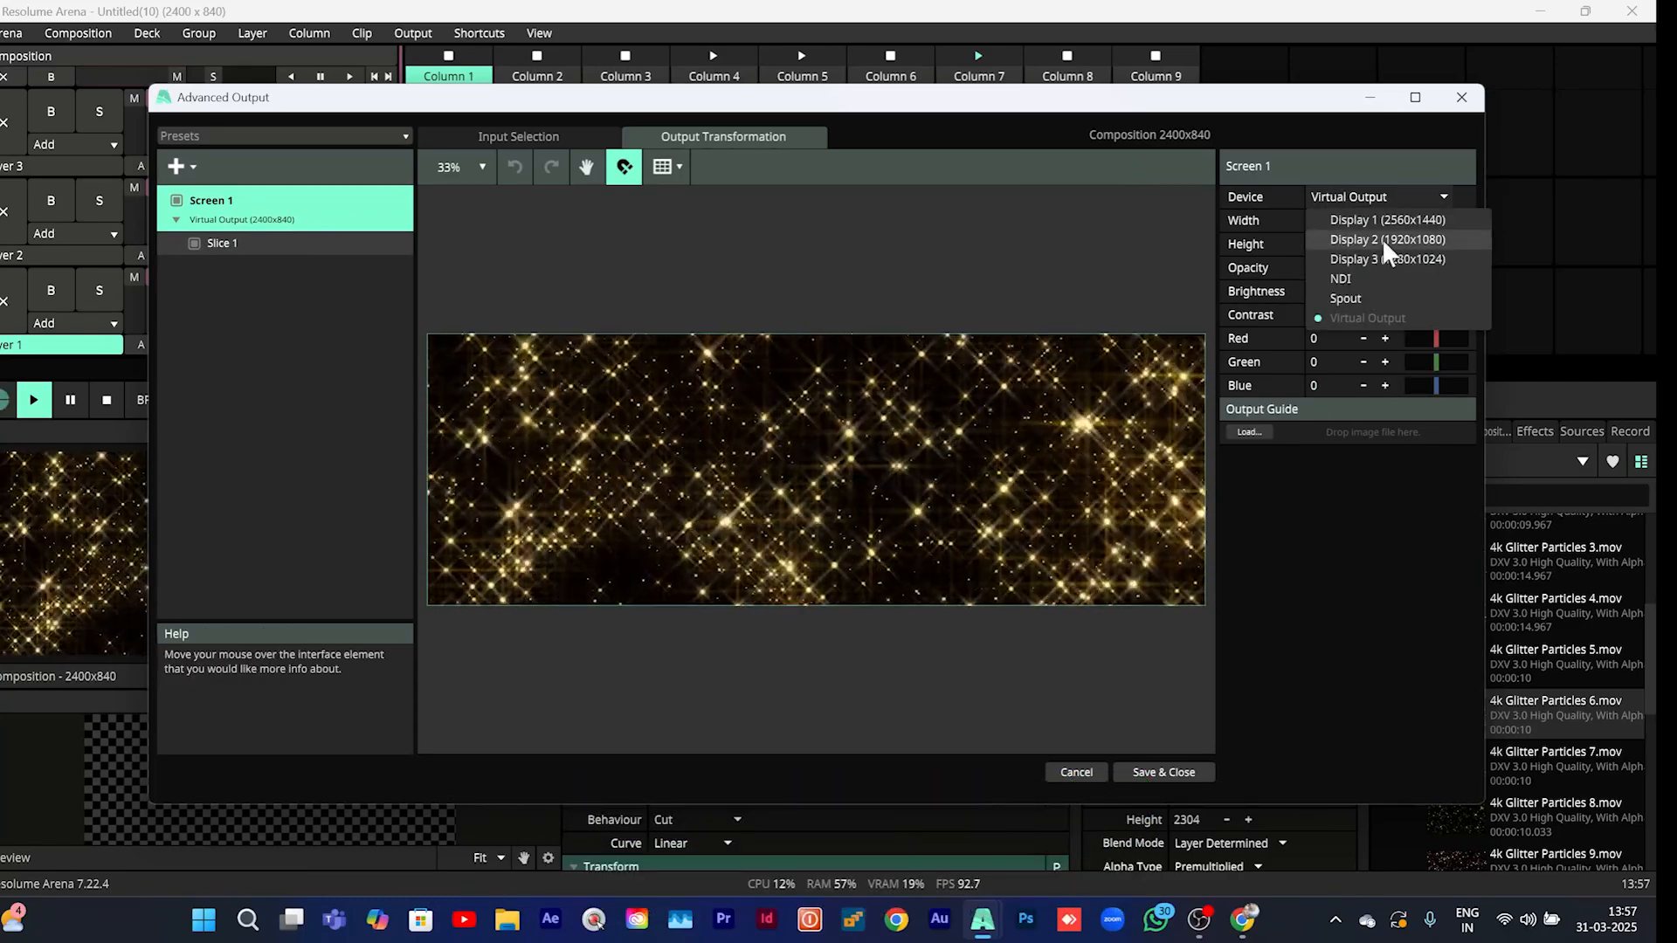
left_click(1382, 238)
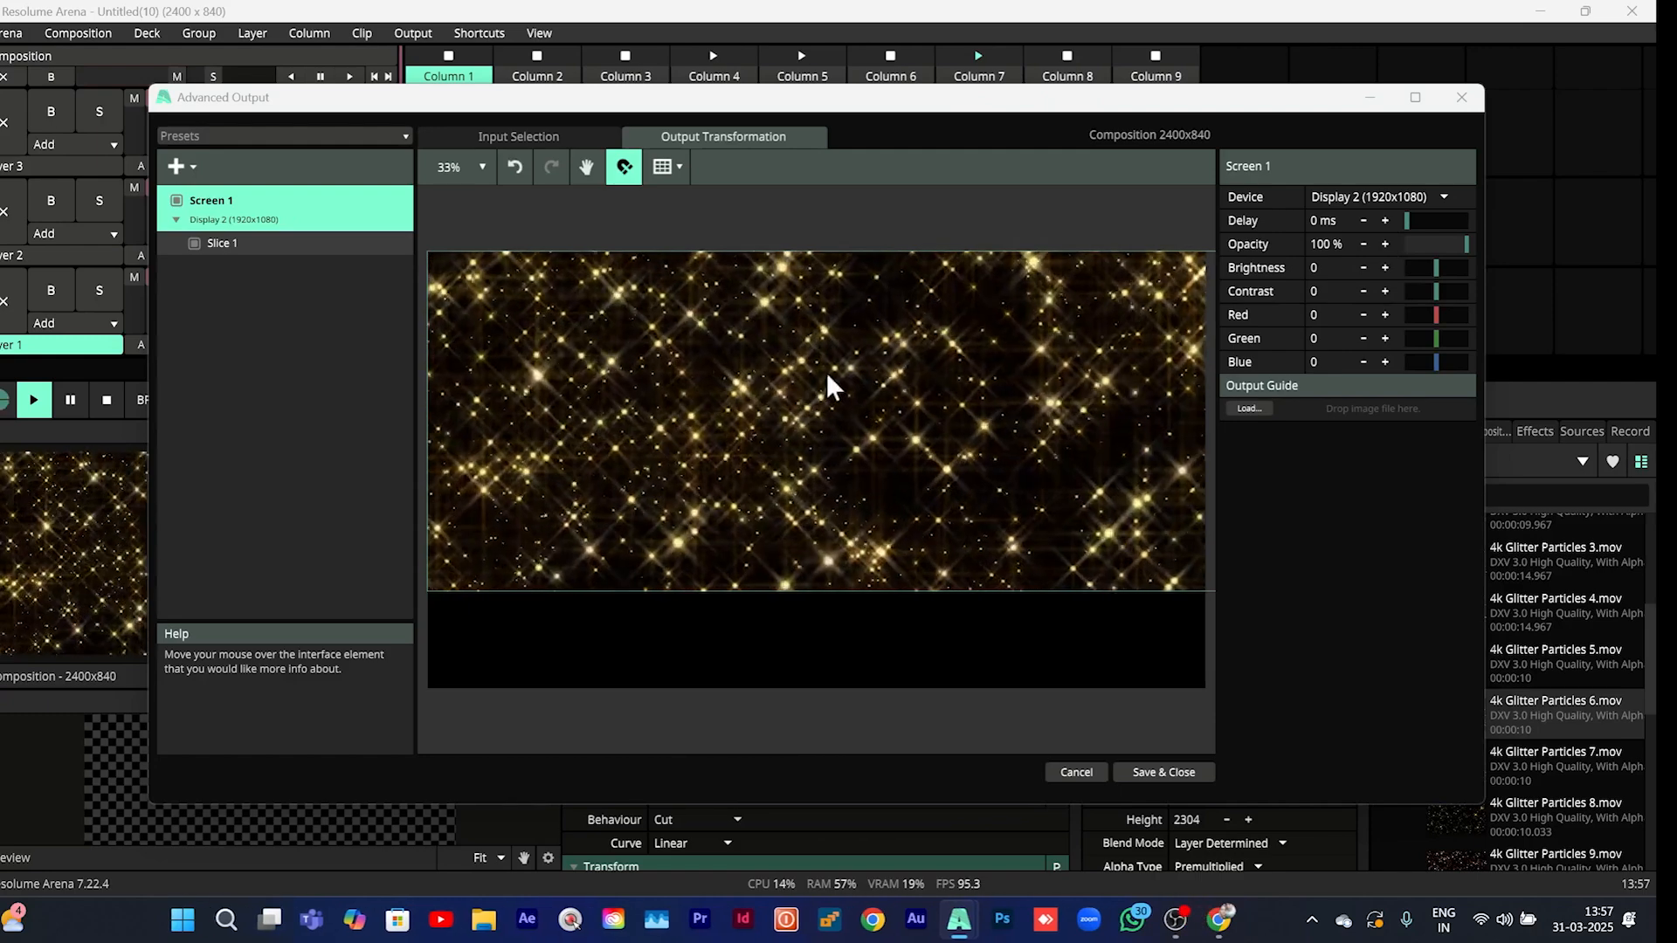
Fit Slice 1 to the whole area of Screen 1 in the output transformation
left_click(799, 375)
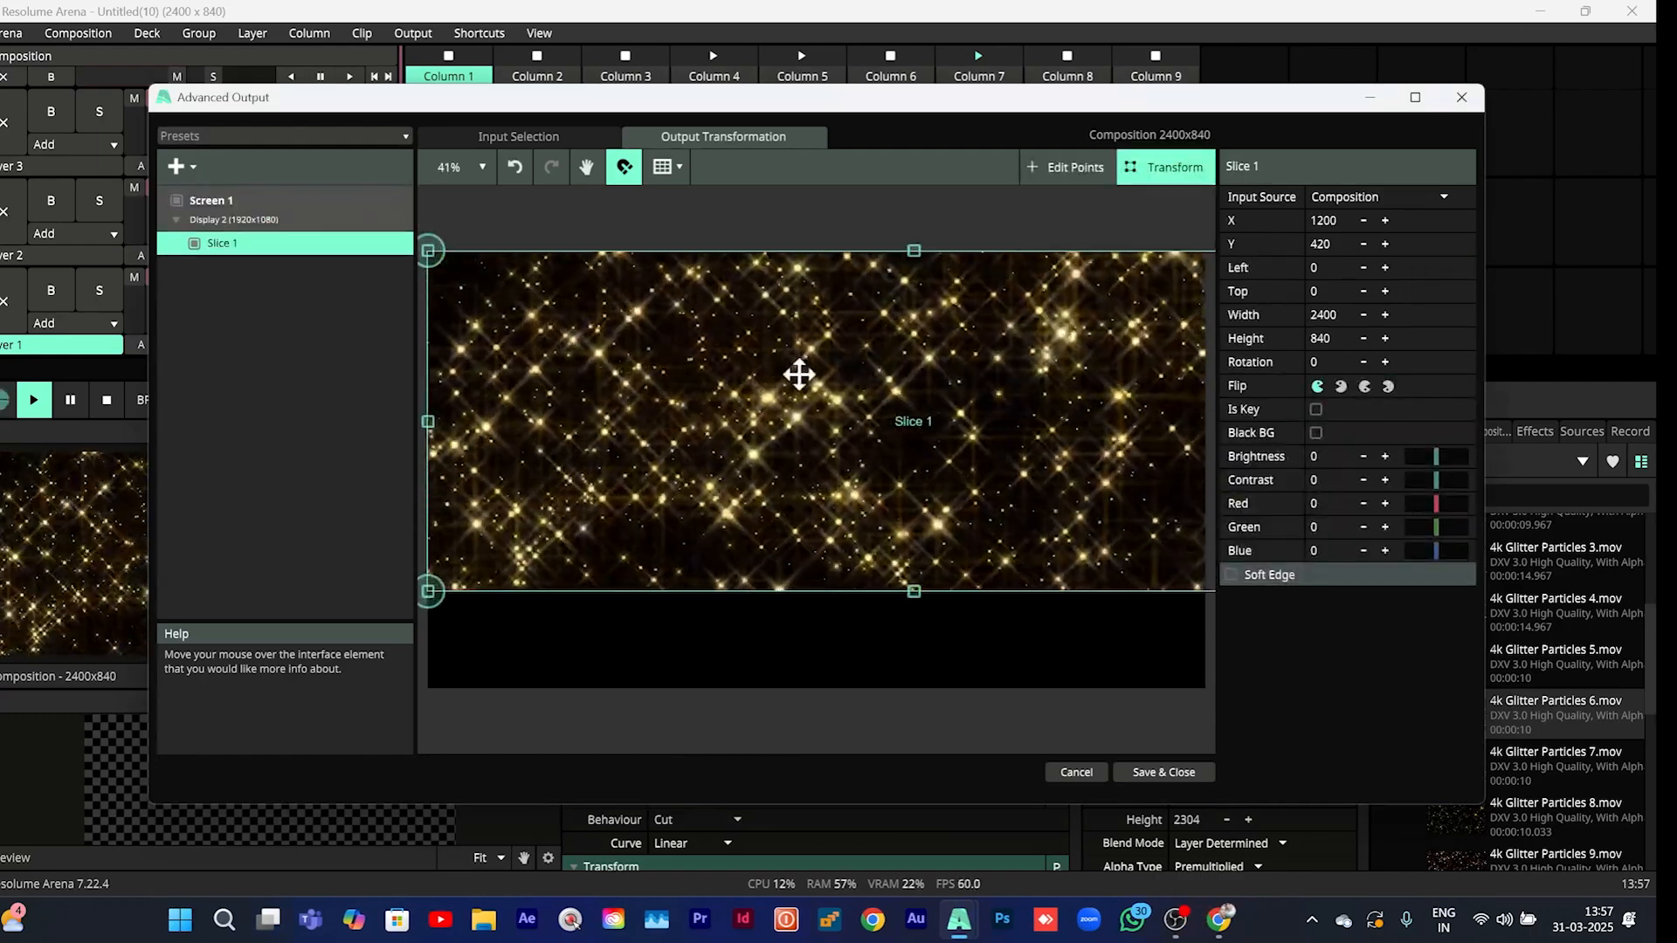
scroll(855, 395, "down", 2)
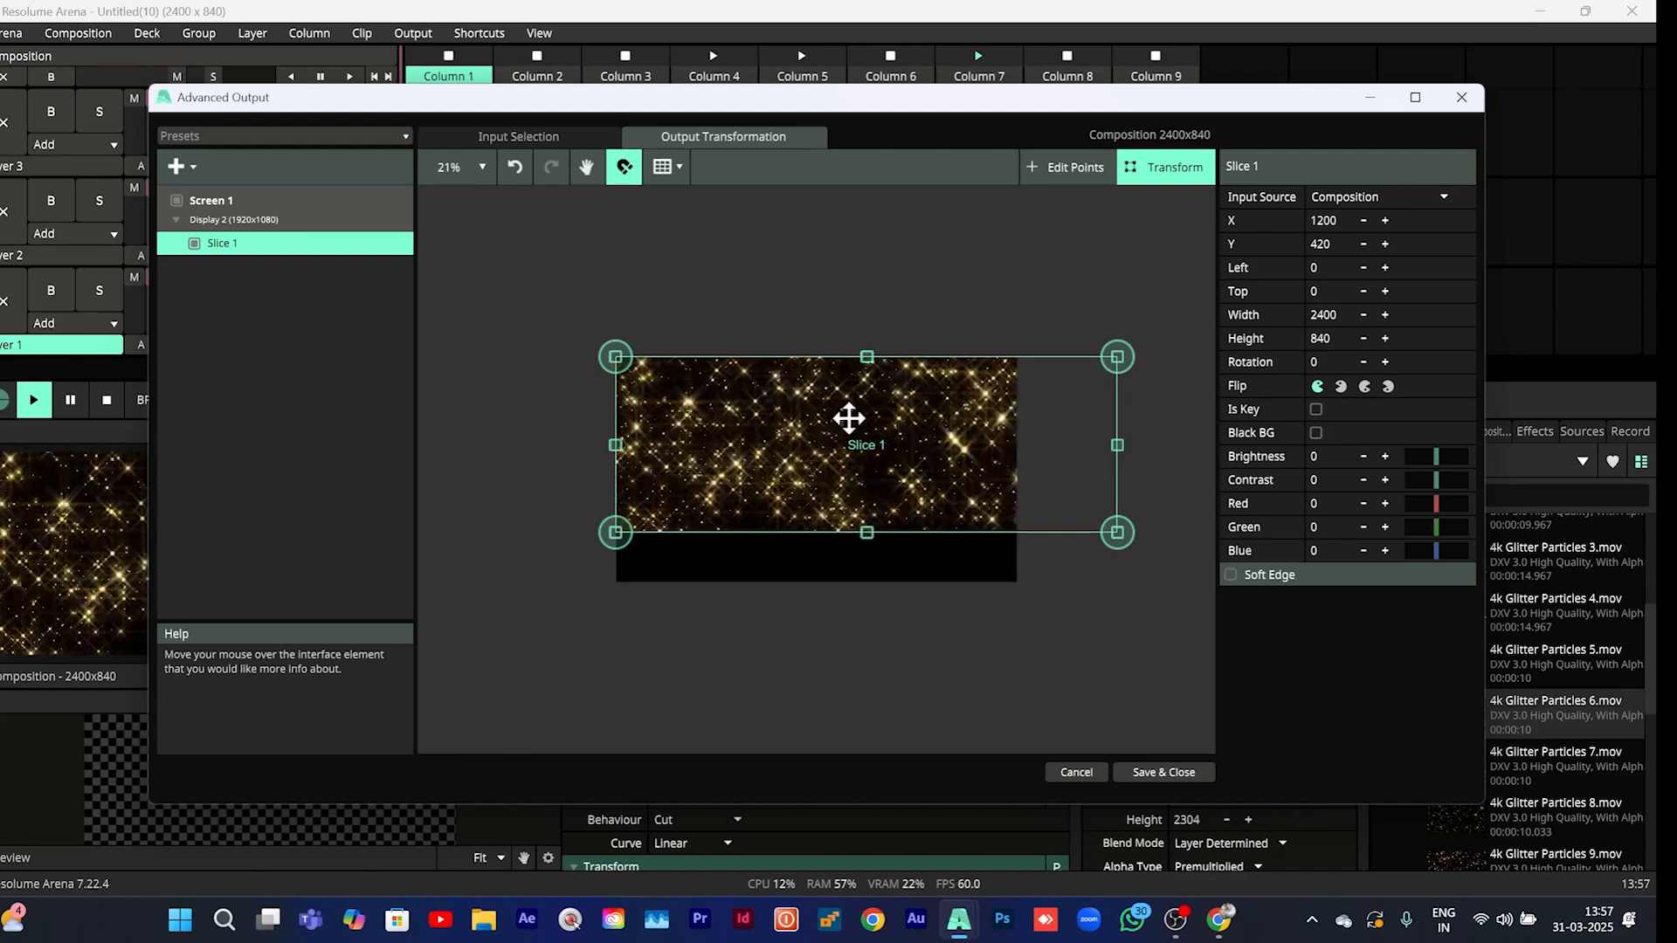
right_click(835, 418)
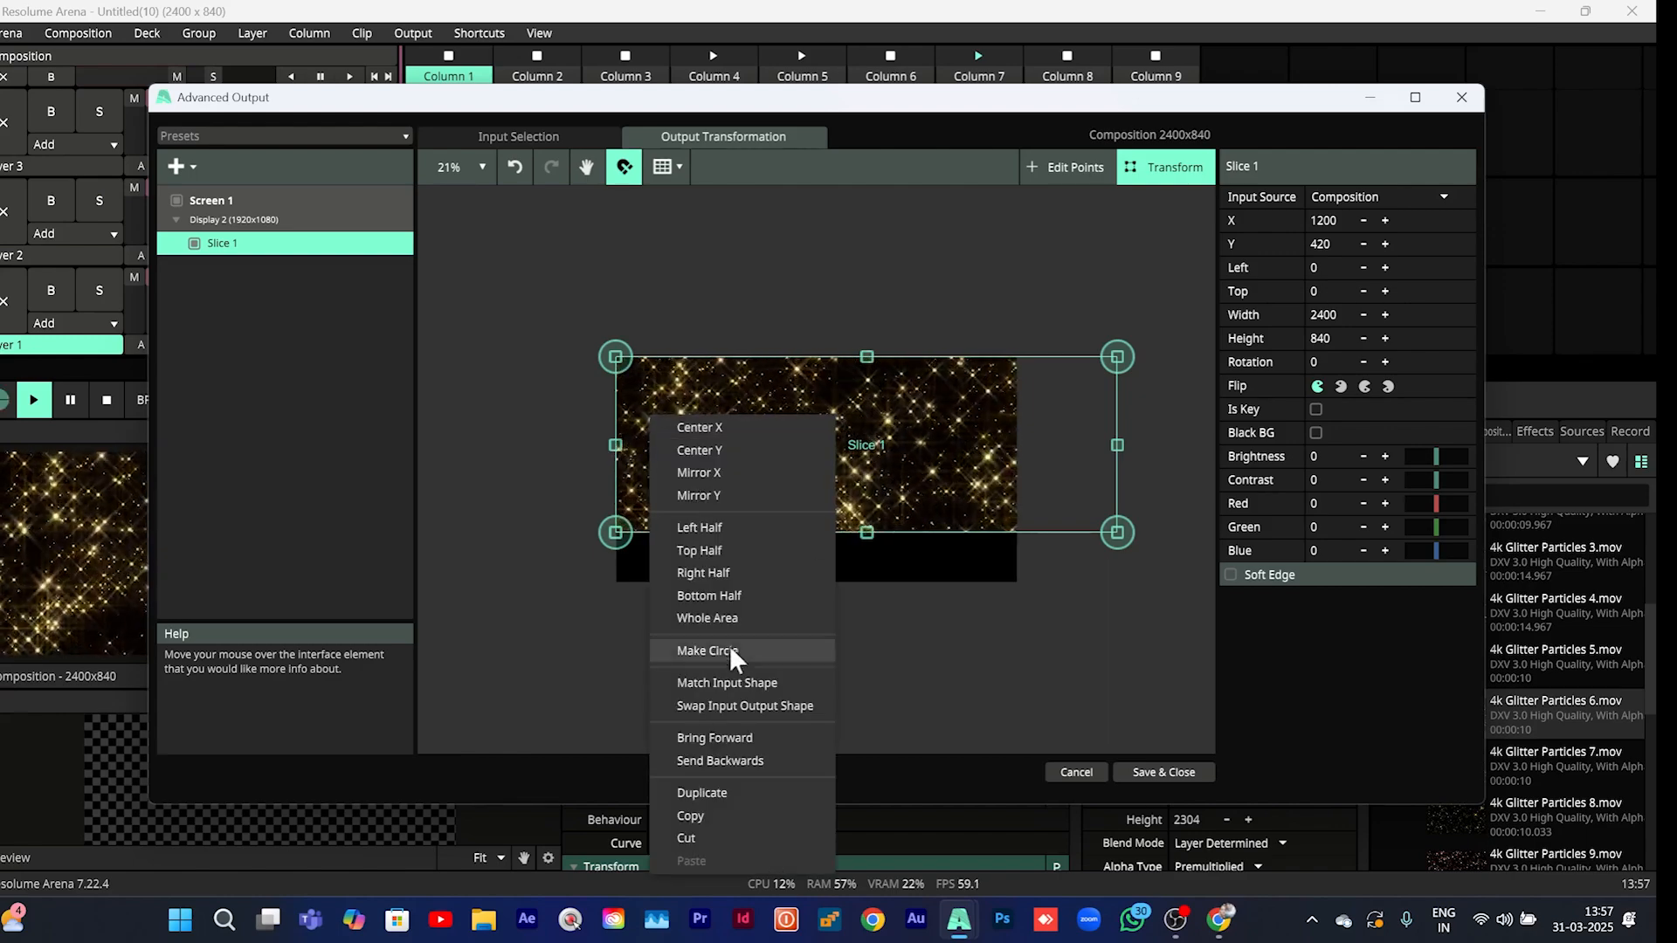
left_click(730, 617)
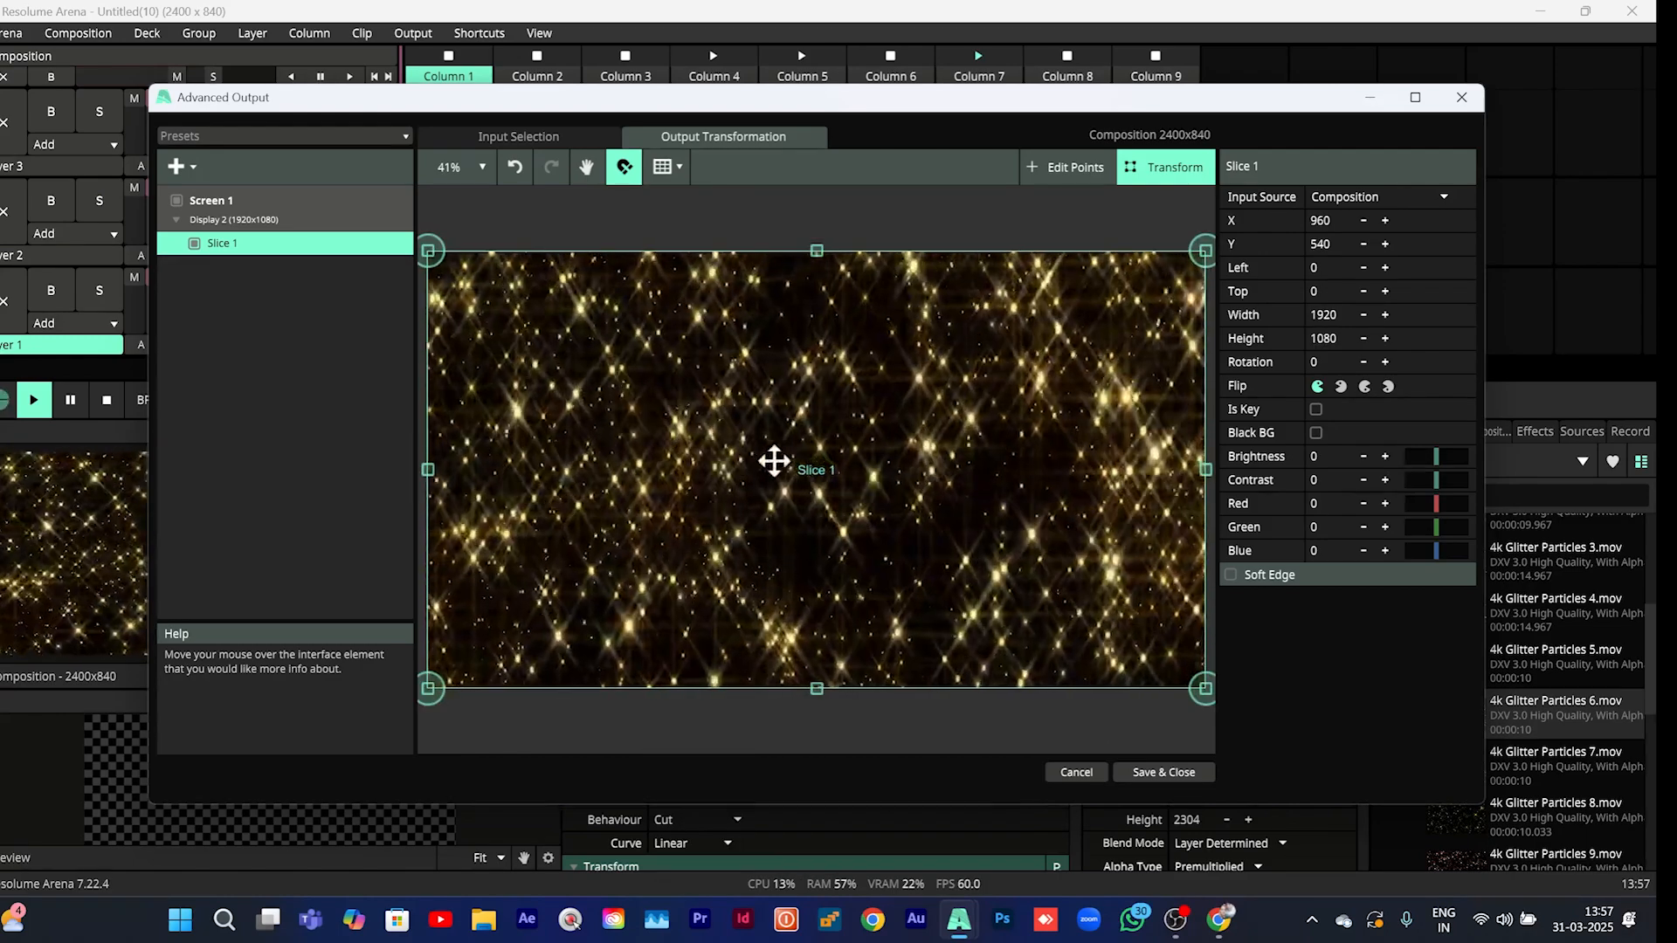
Compare Slice 1's size in the input selection with its size in the output transformation
left_click(548, 133)
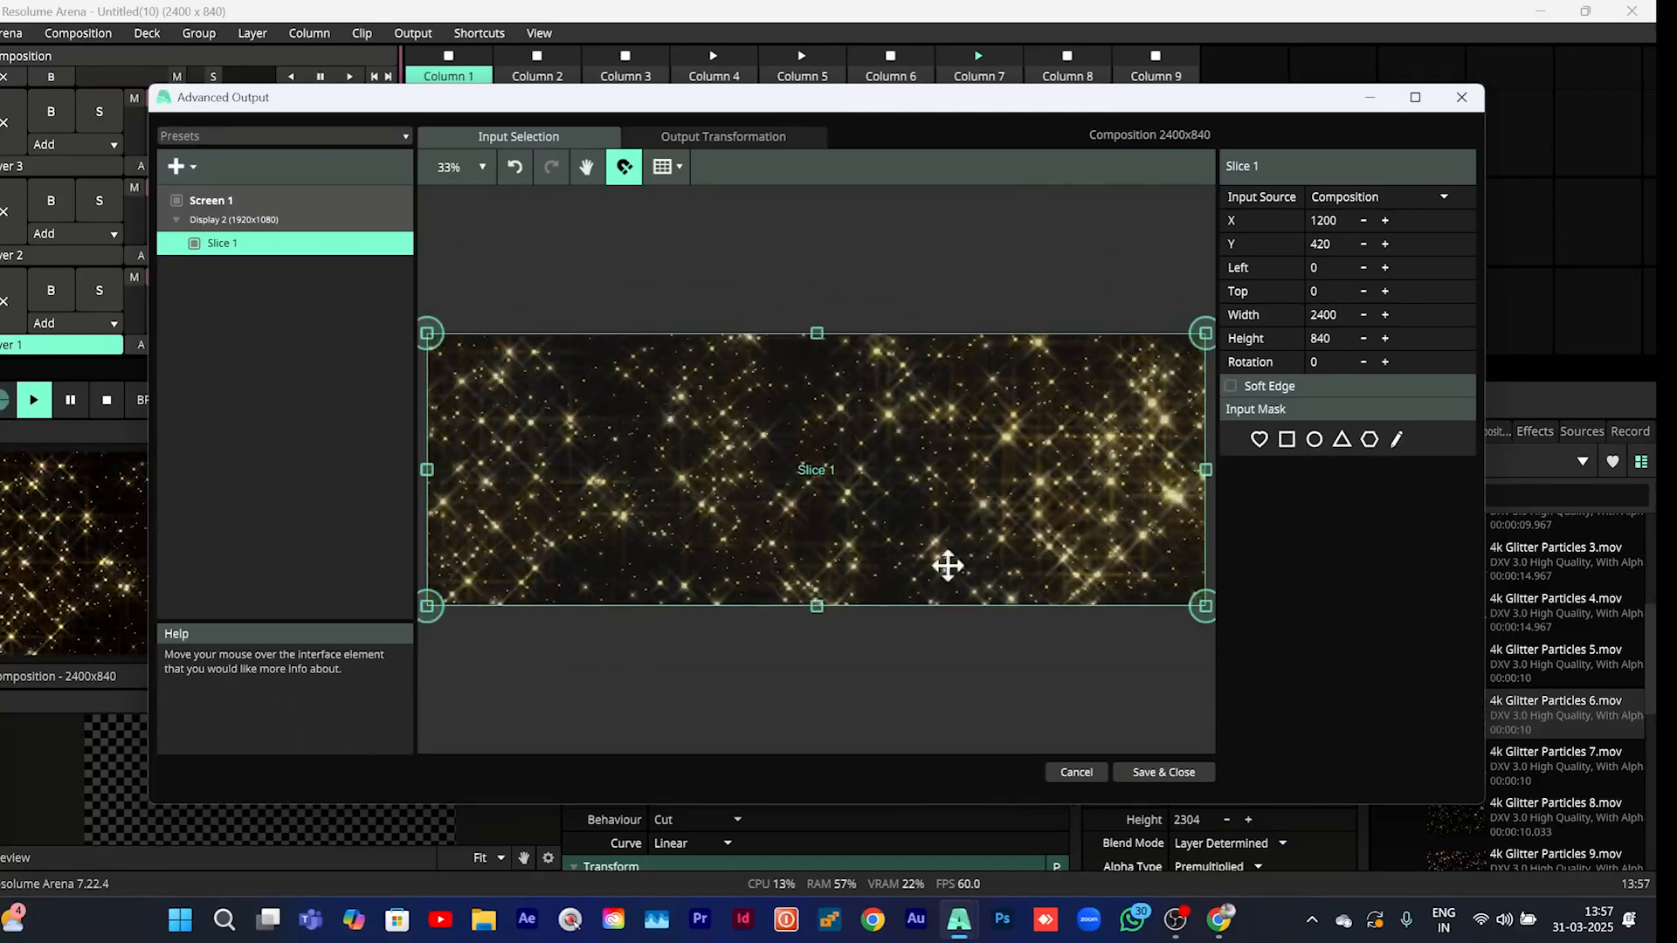
left_click(751, 133)
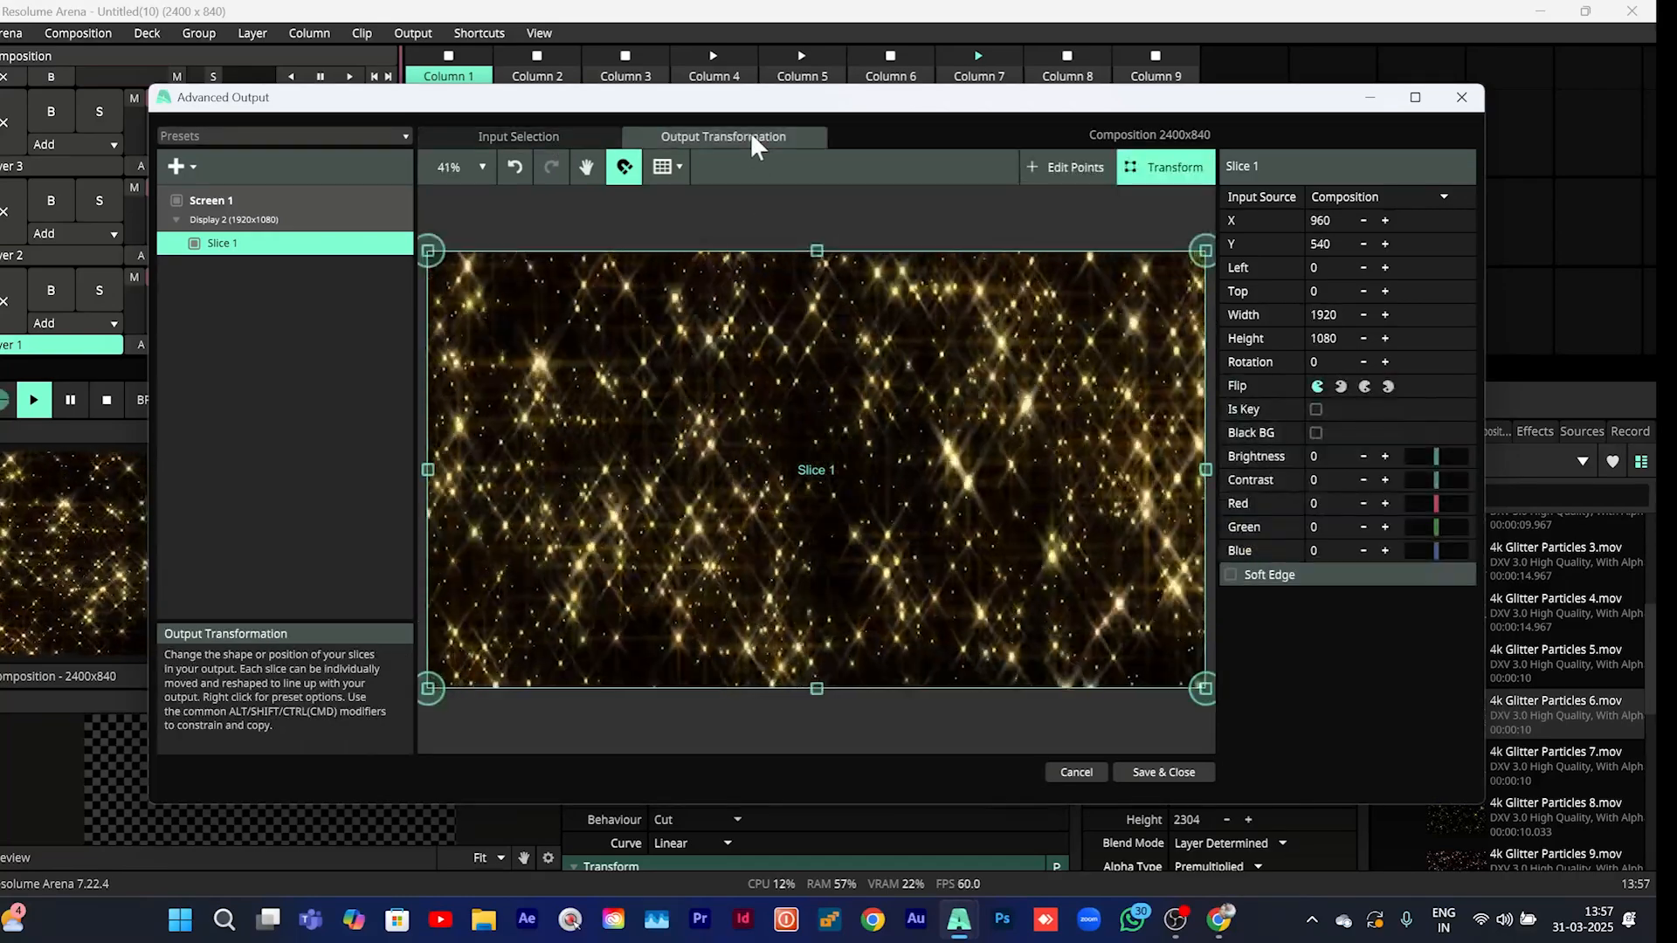
left_click(557, 131)
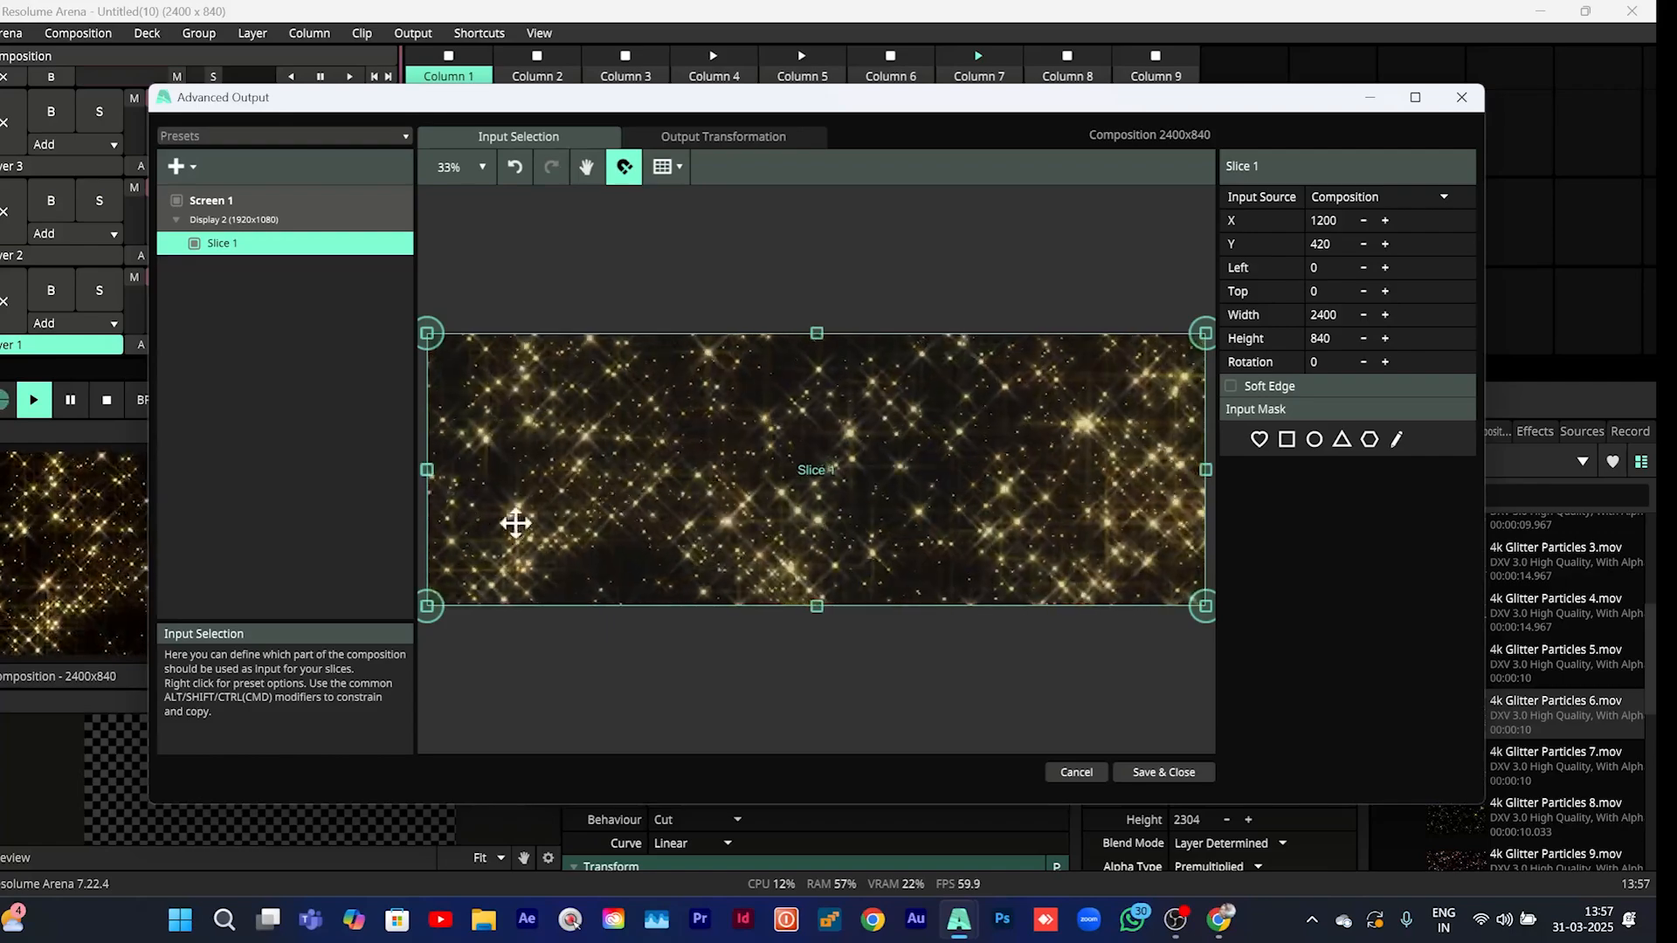
left_click(732, 136)
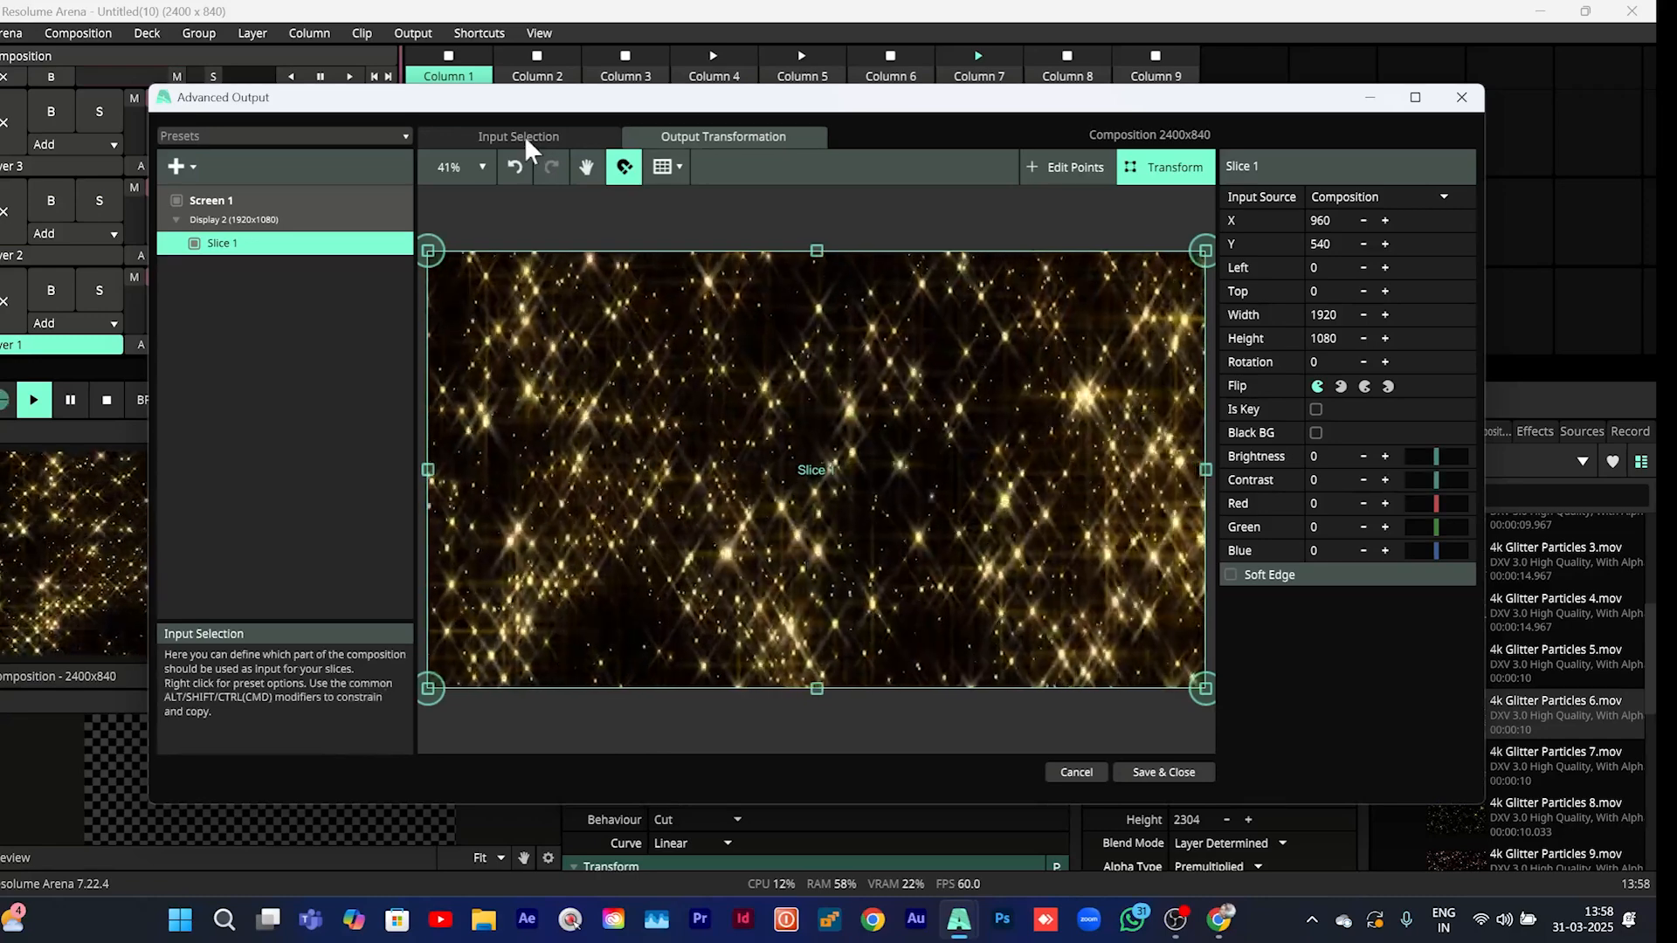
Set Slice 1's width to 1200 in the input selection
left_click(524, 137)
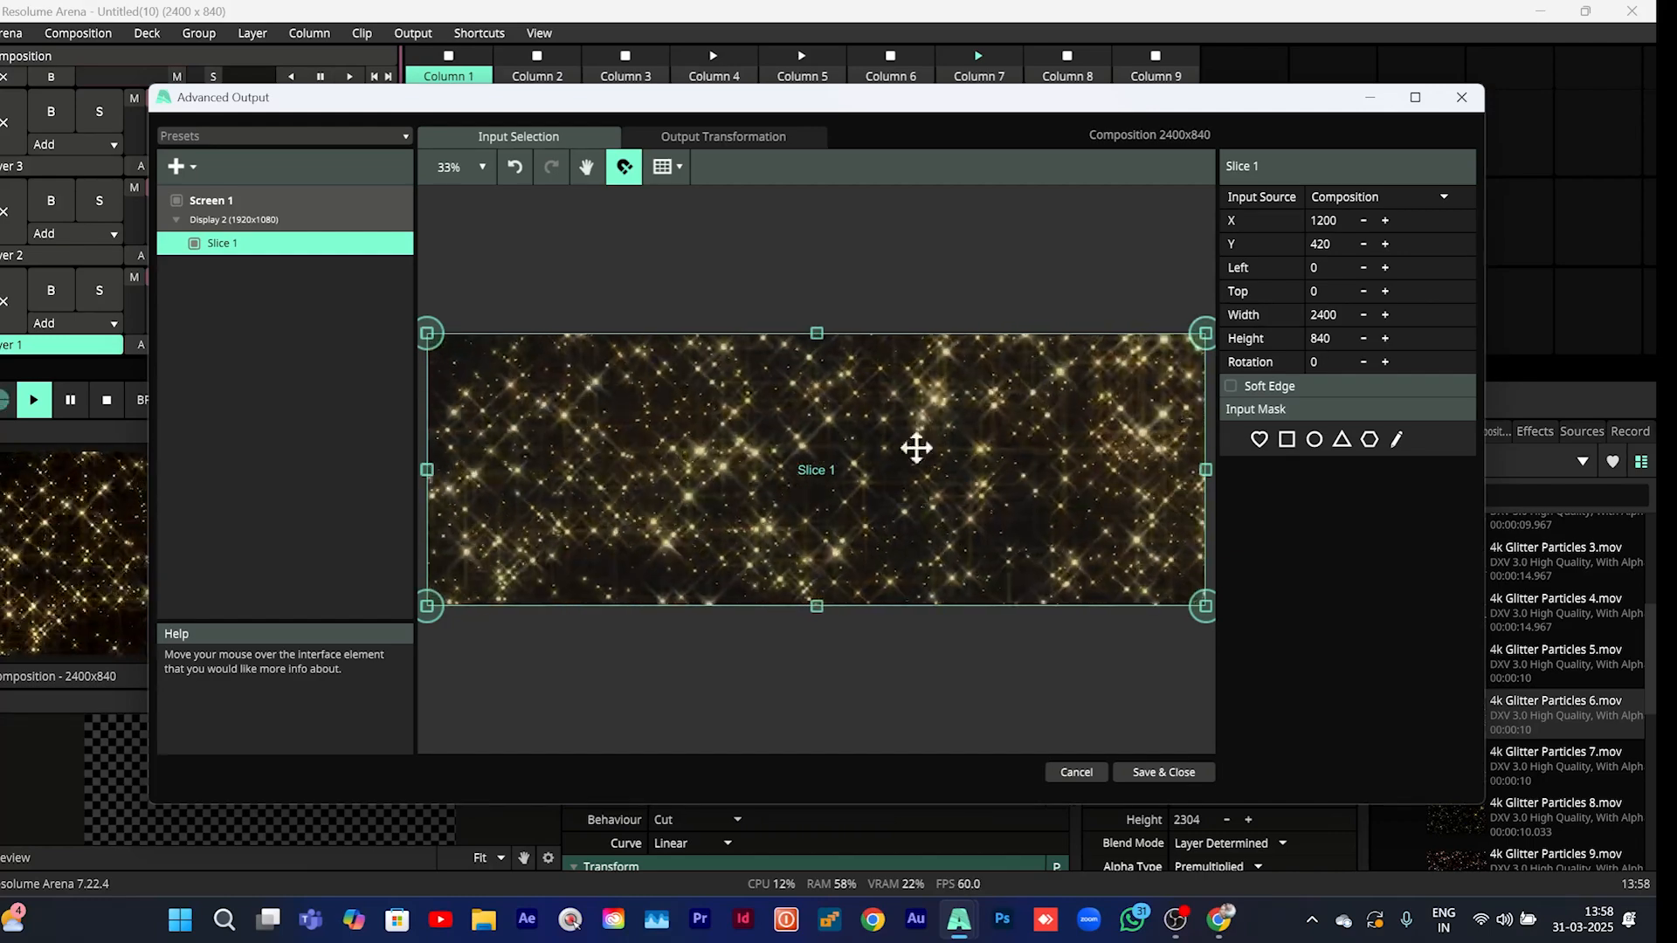
left_click(1324, 316)
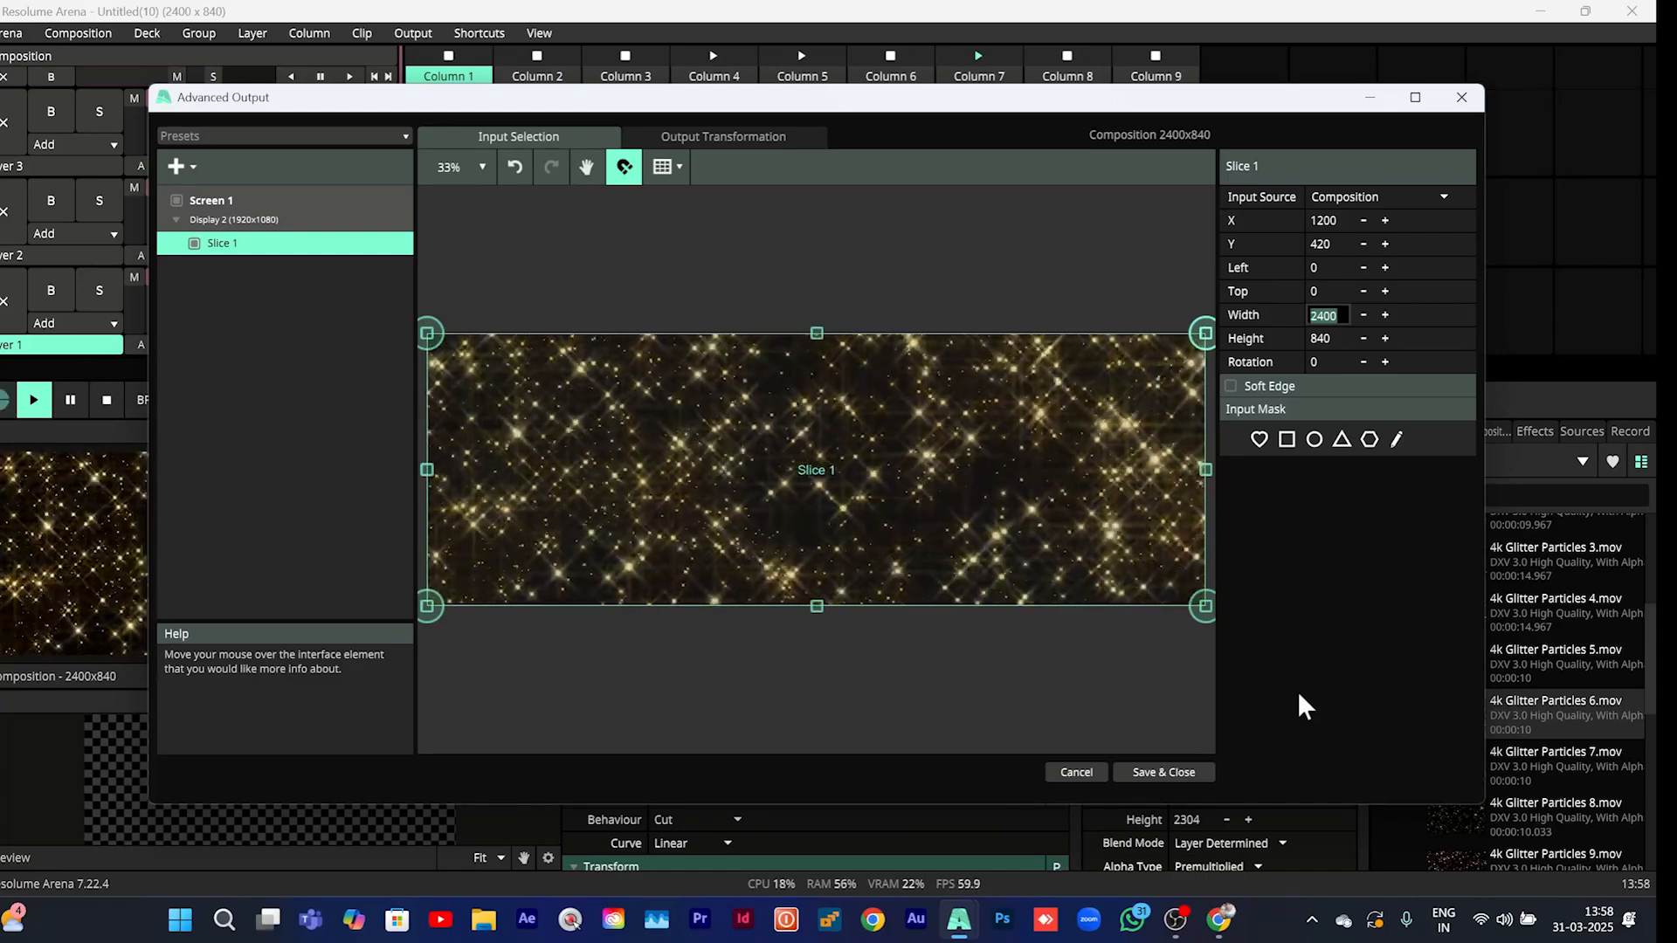
type("1200")
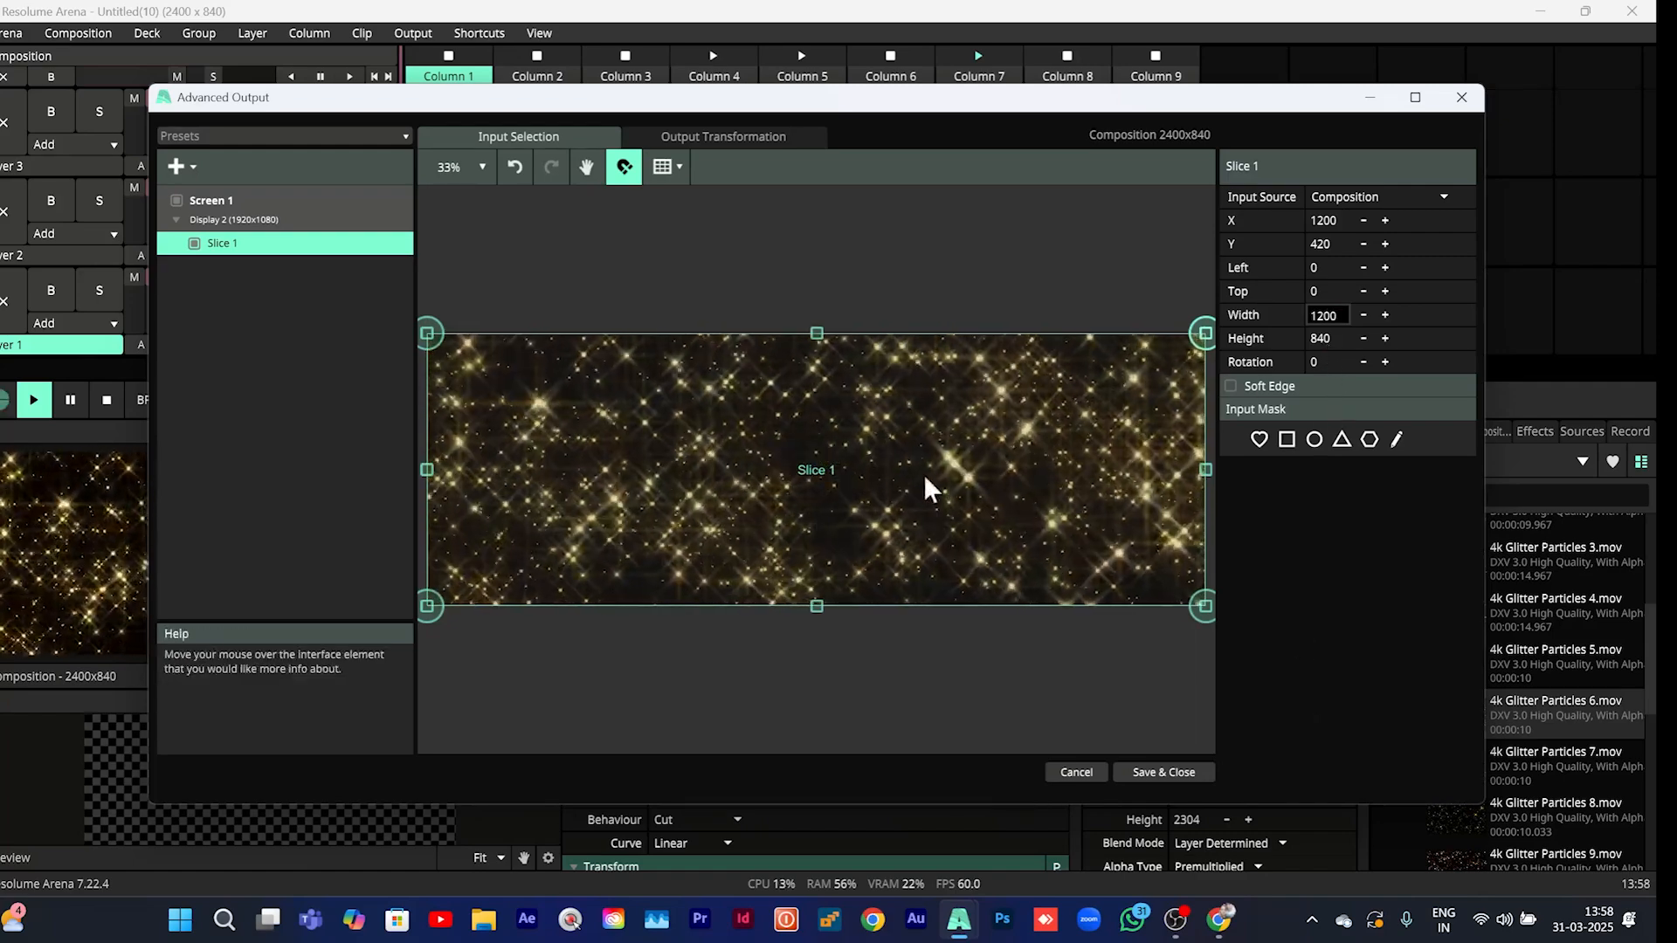
left_click(1317, 339)
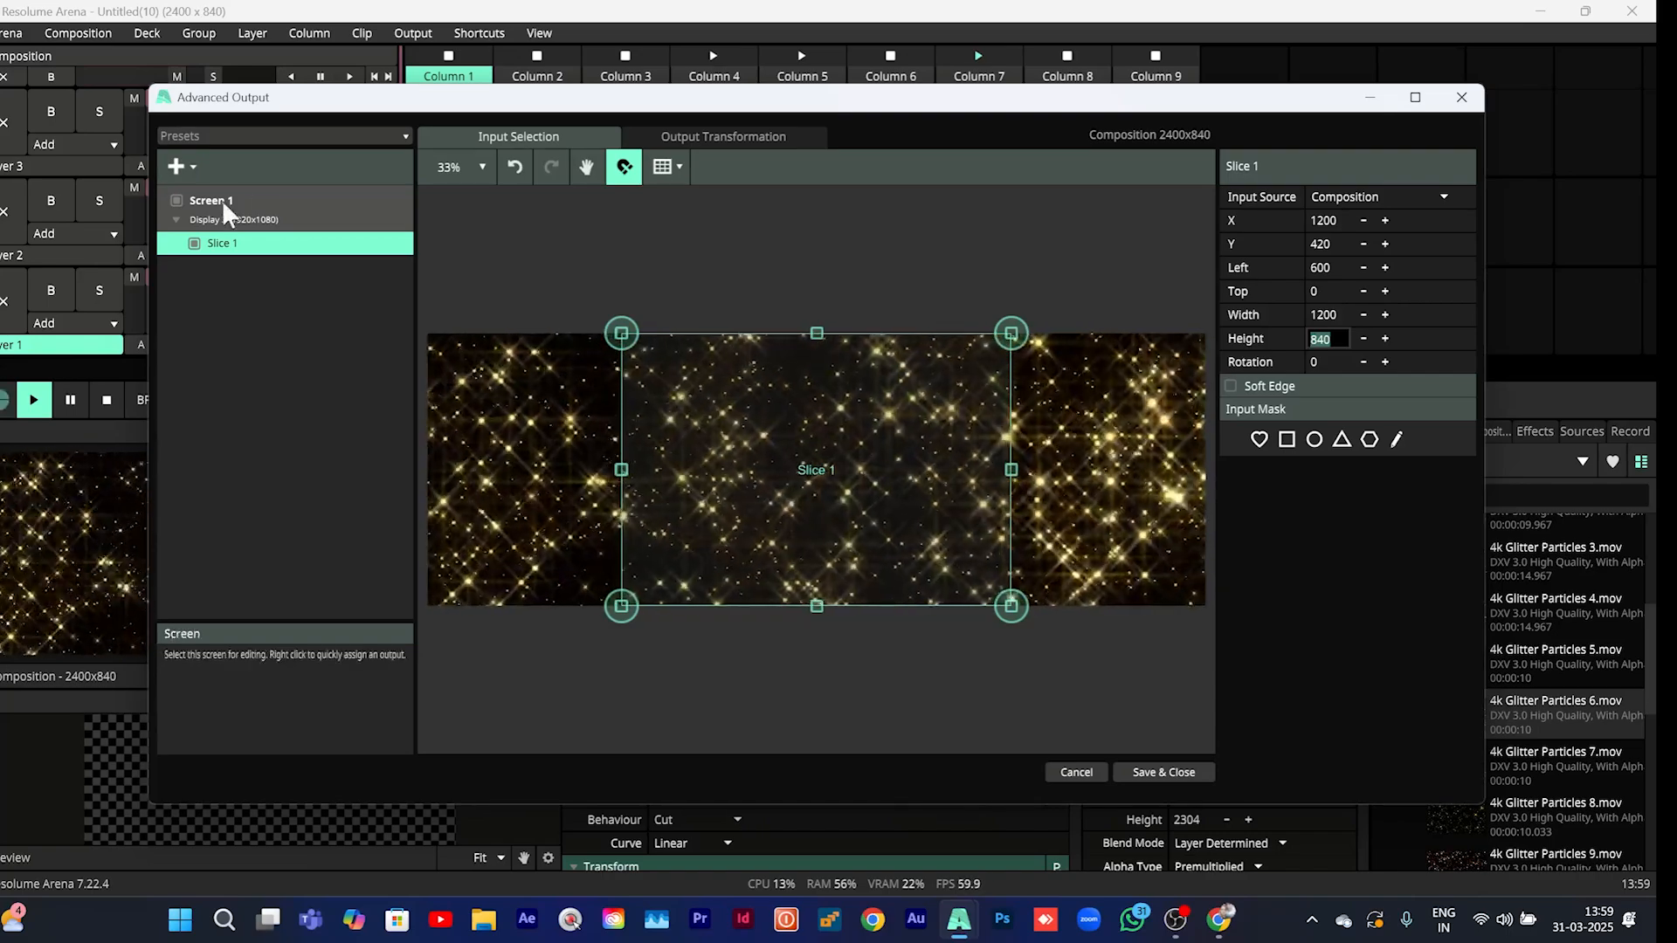
Add a second slice of 240 x 720 and place it against Slice 1's right edge, flush with the composition's bottom
left_click(194, 166)
left_click(211, 231)
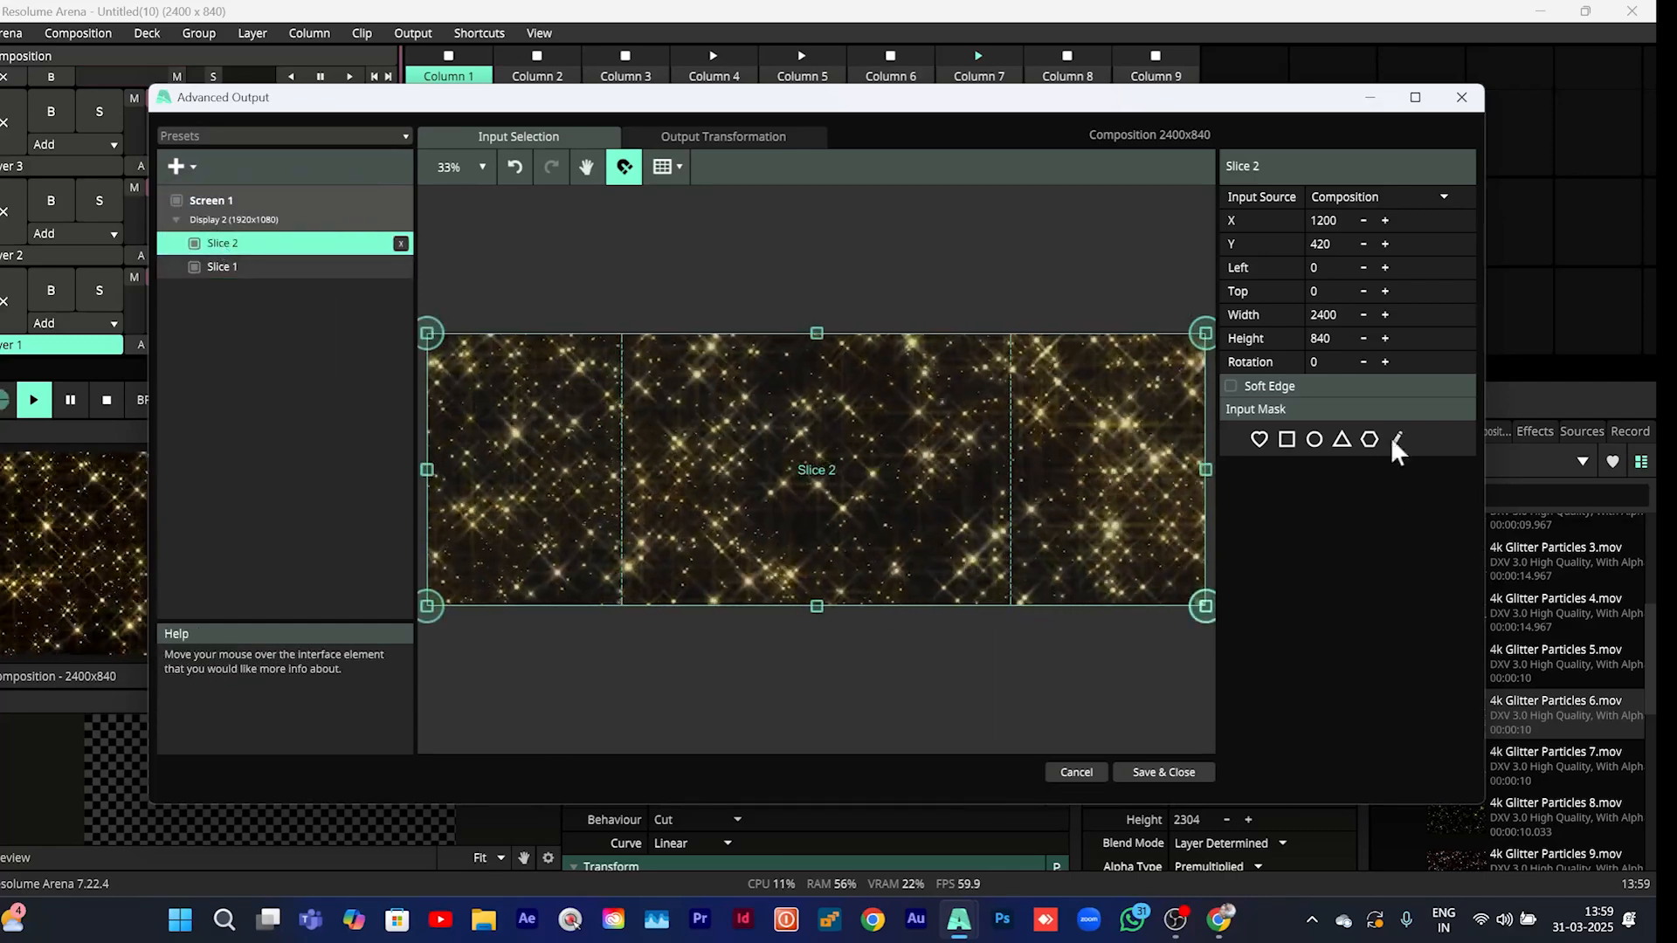
double_click(1324, 314)
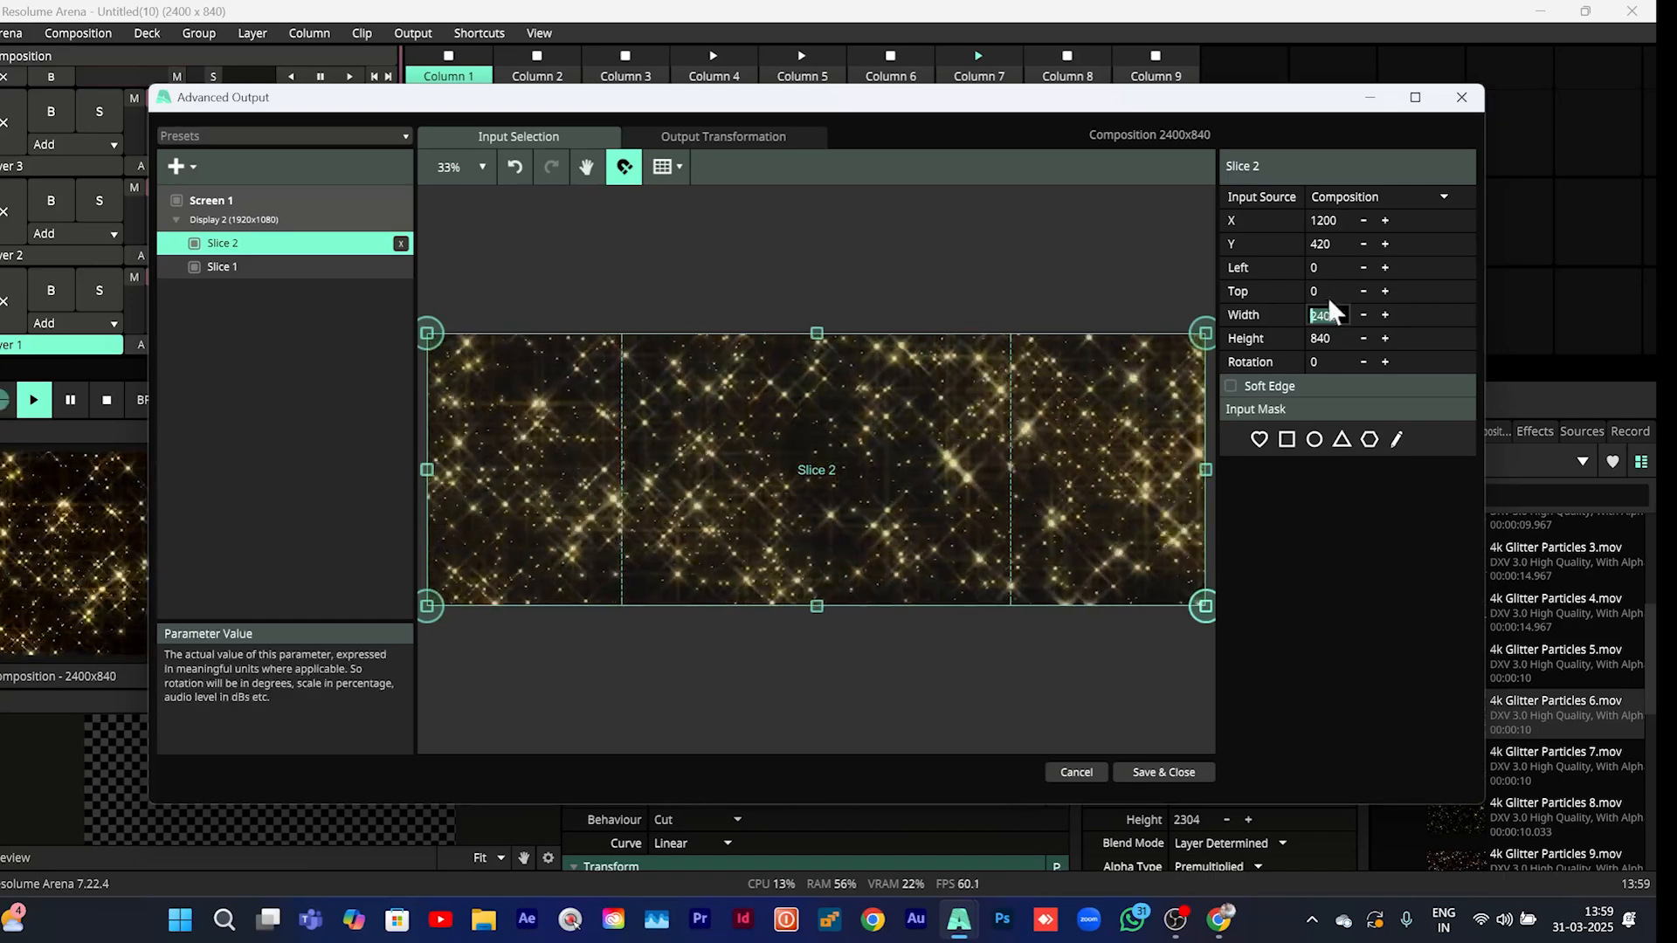
type("240")
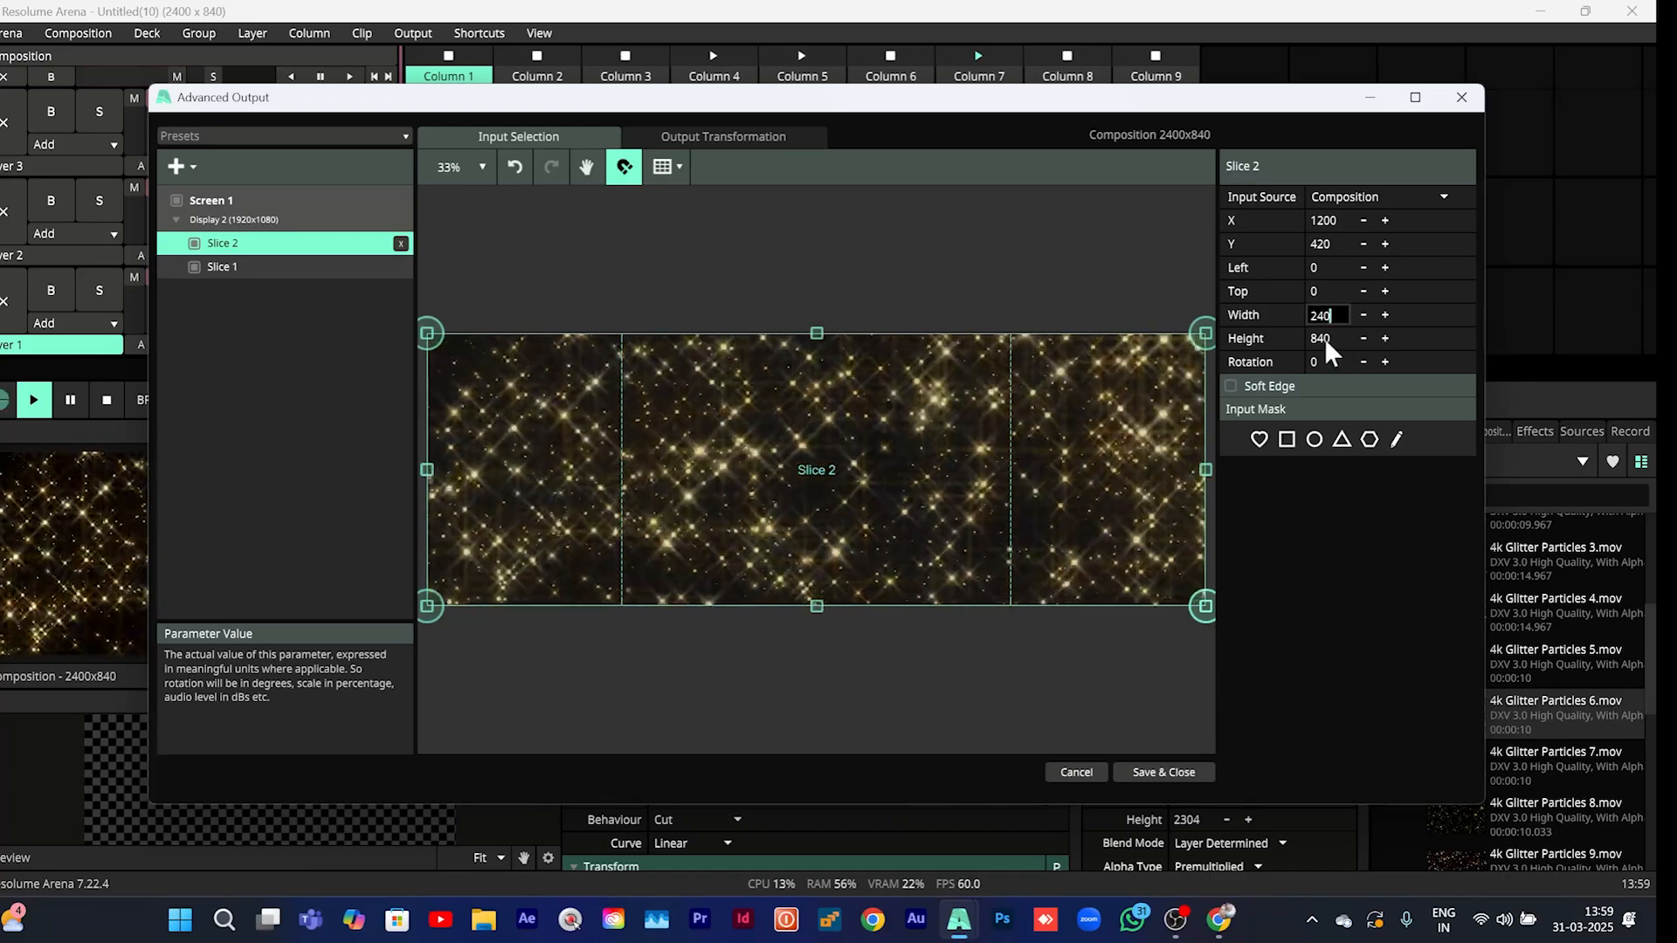
key("Return")
double_click(1323, 338)
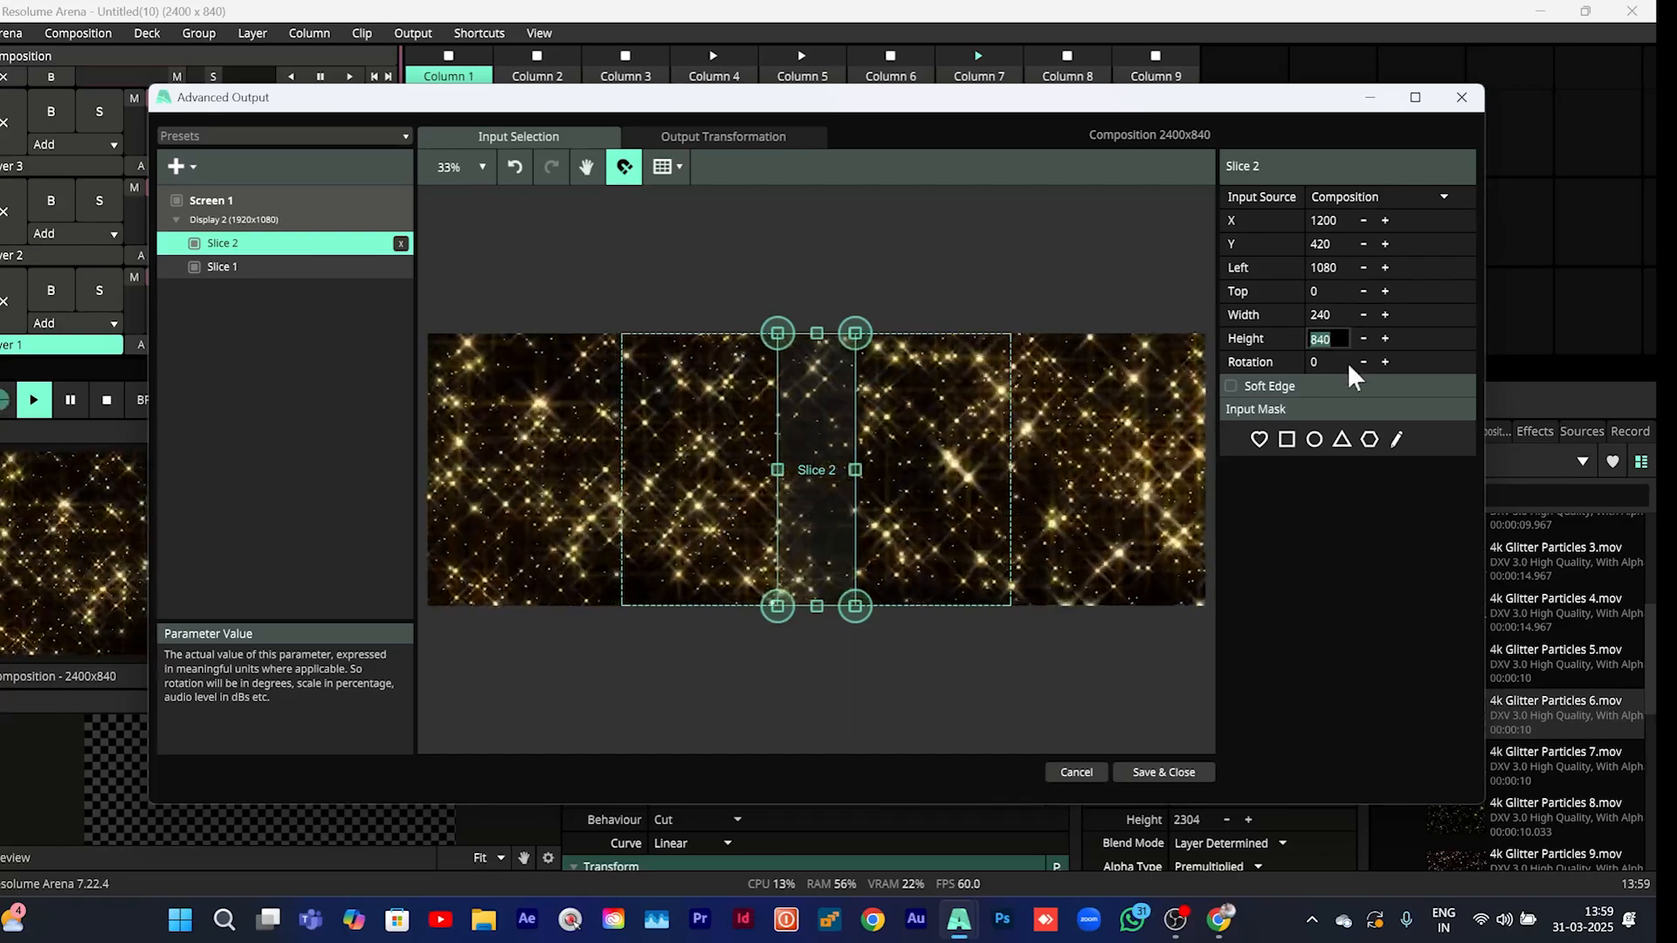
type("720")
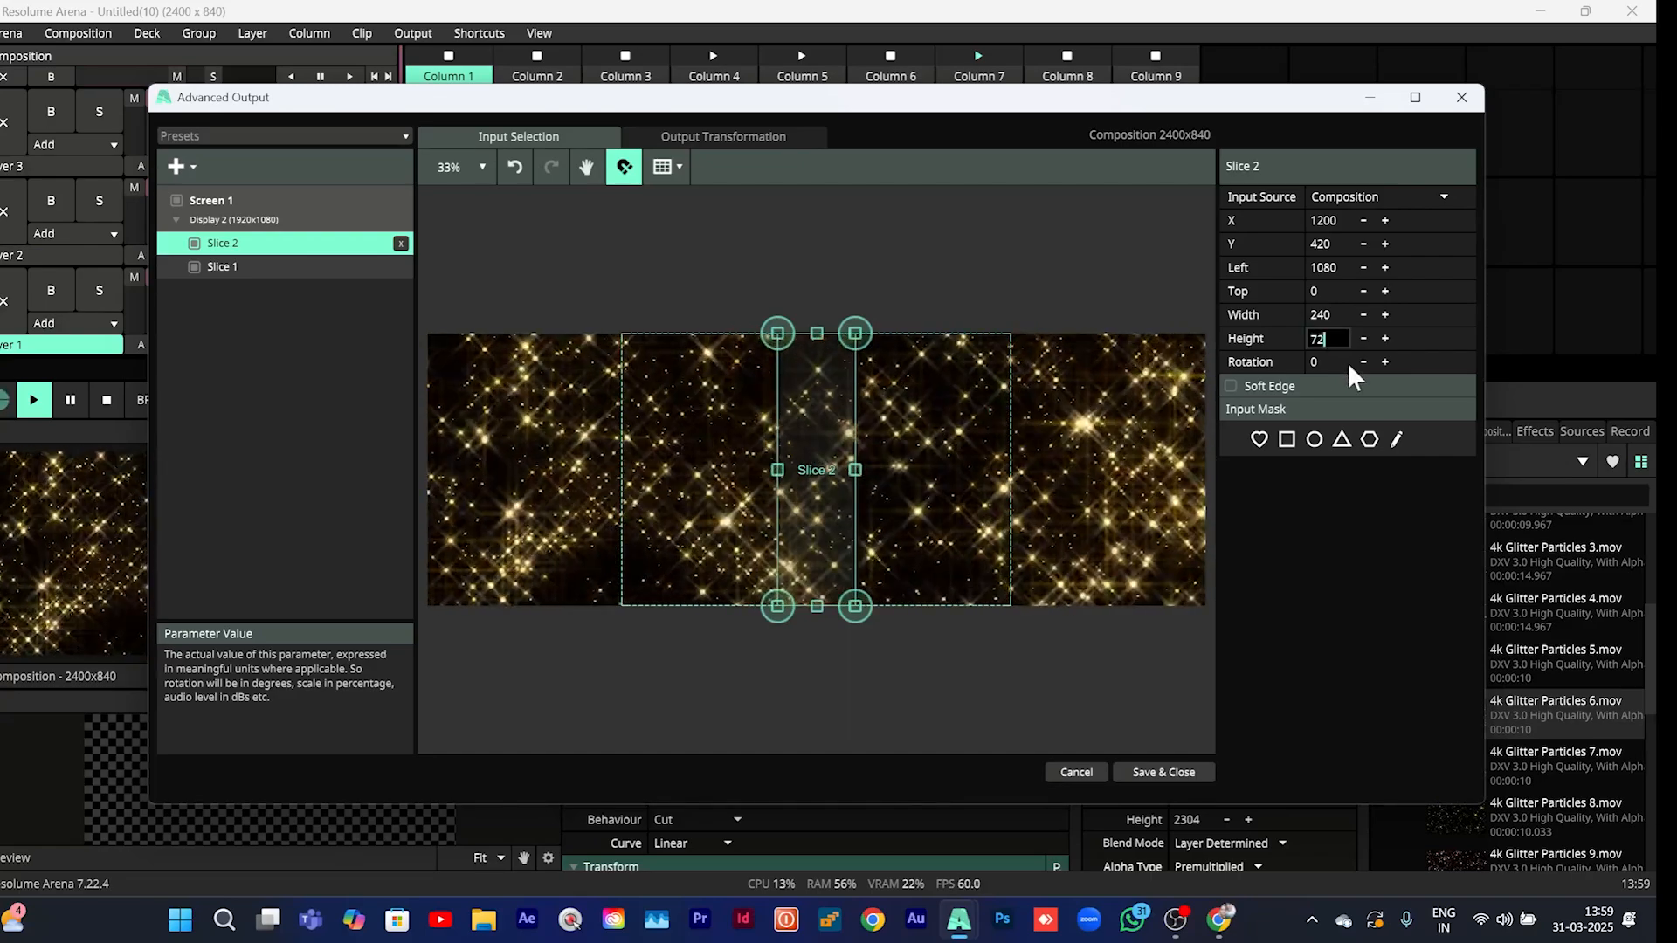
double_click(1324, 313)
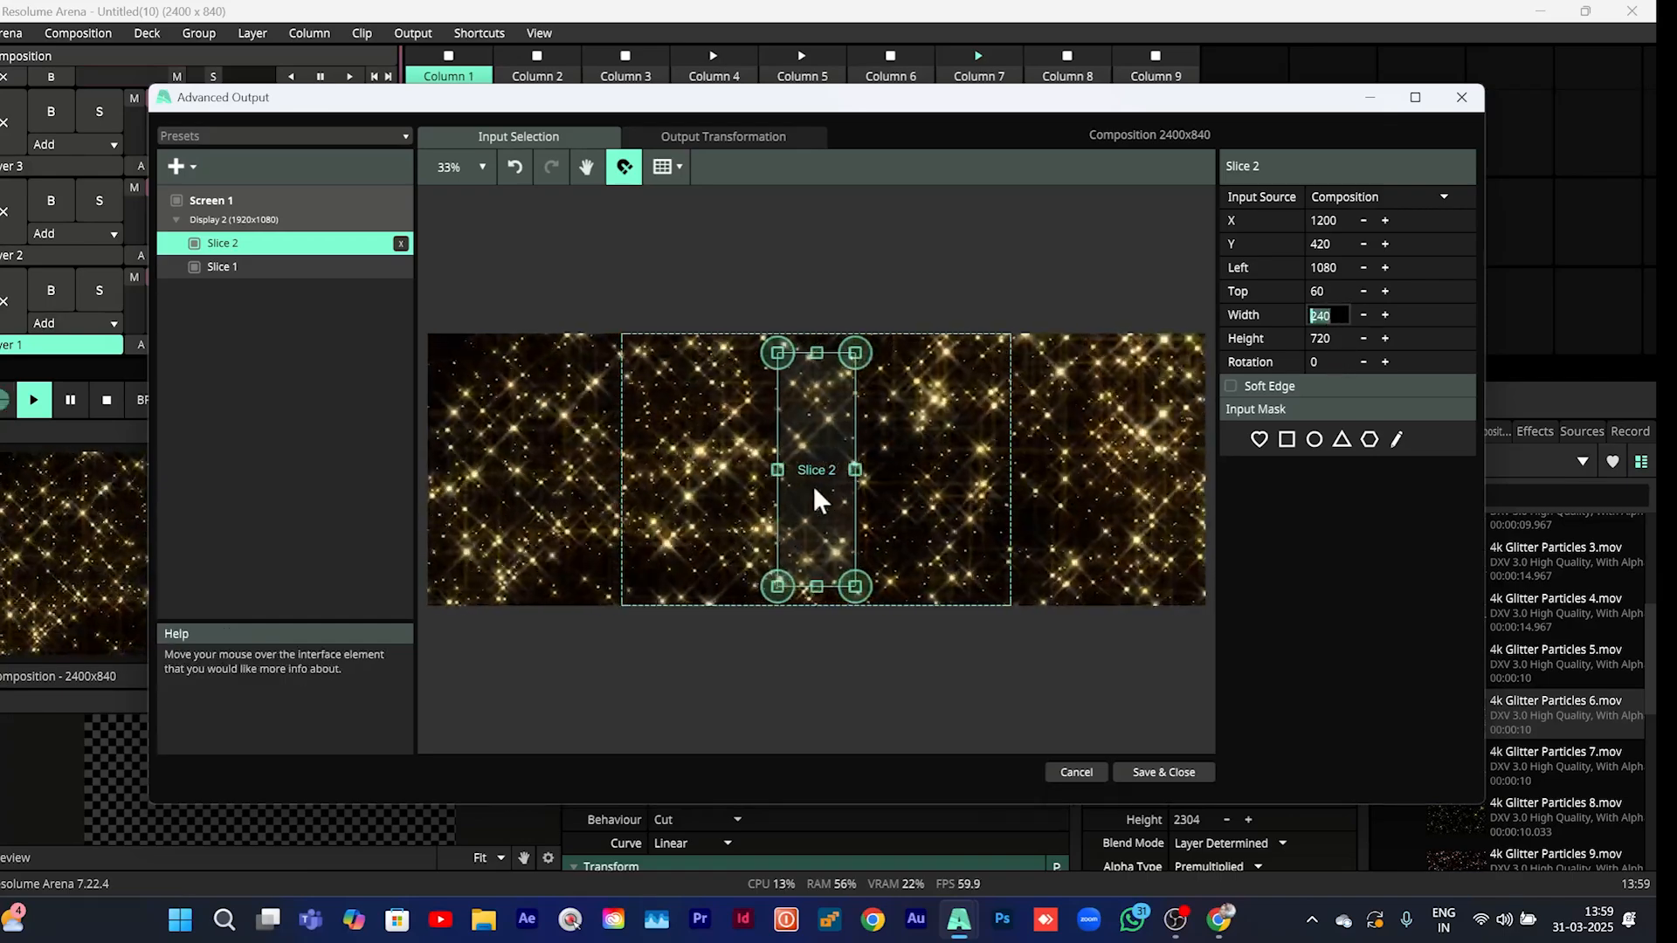
left_click_drag(814, 485, 1046, 501)
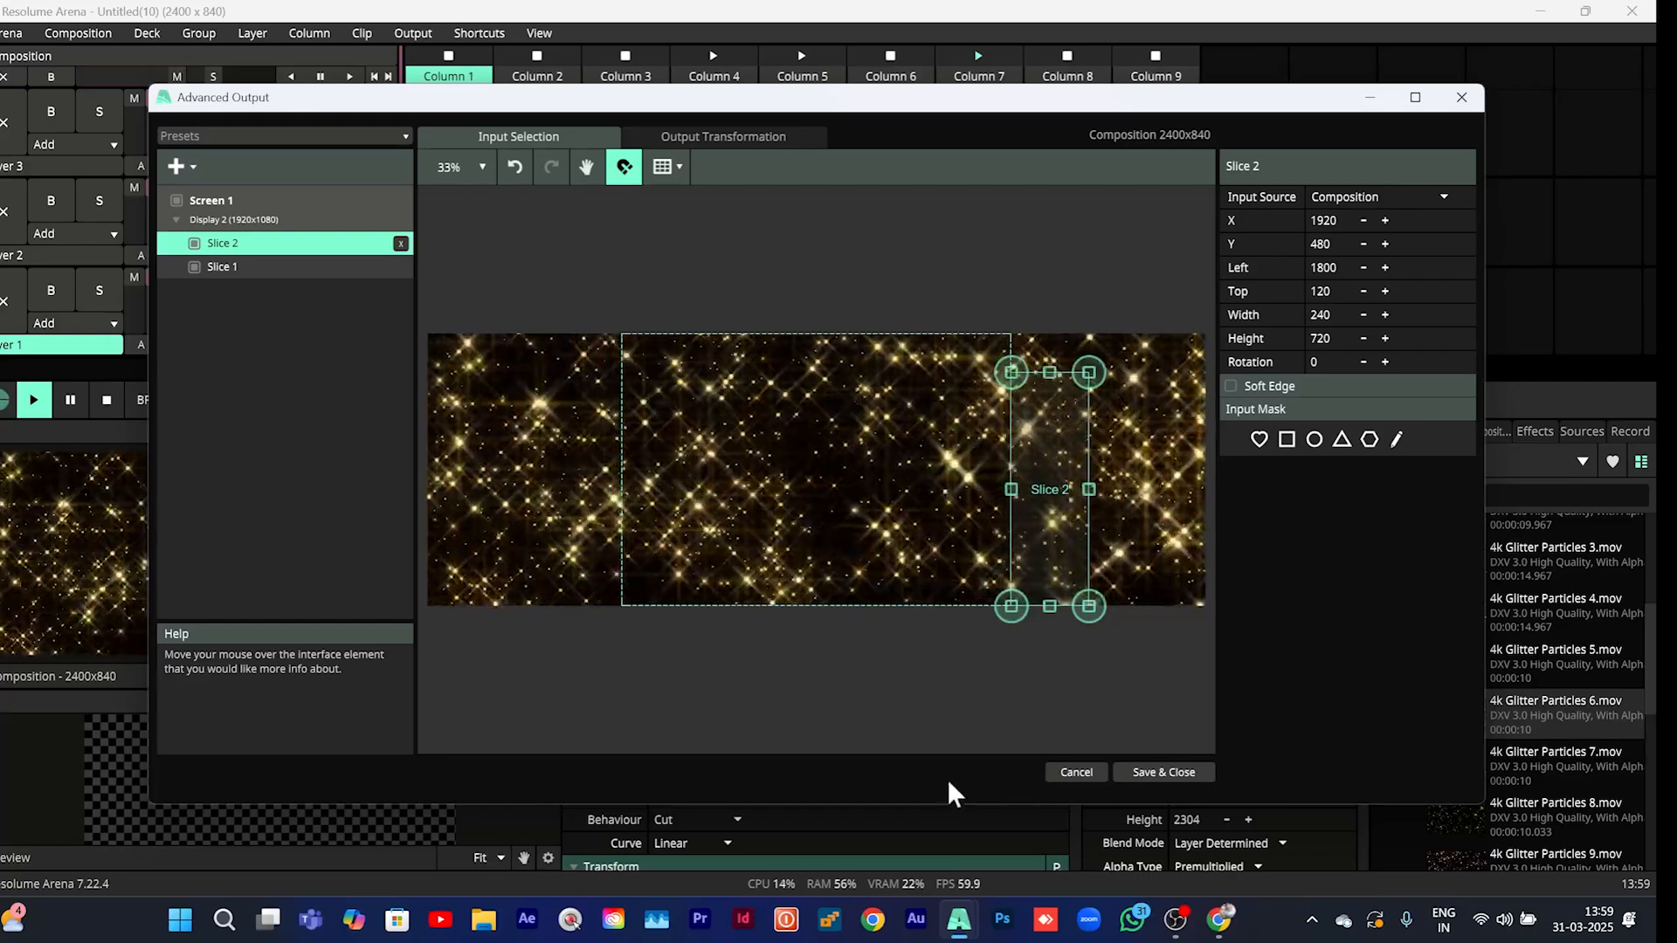
Duplicate Slice 2 and place the copy against Slice 1's left edge, flush with the composition's bottom
right_click(1043, 546)
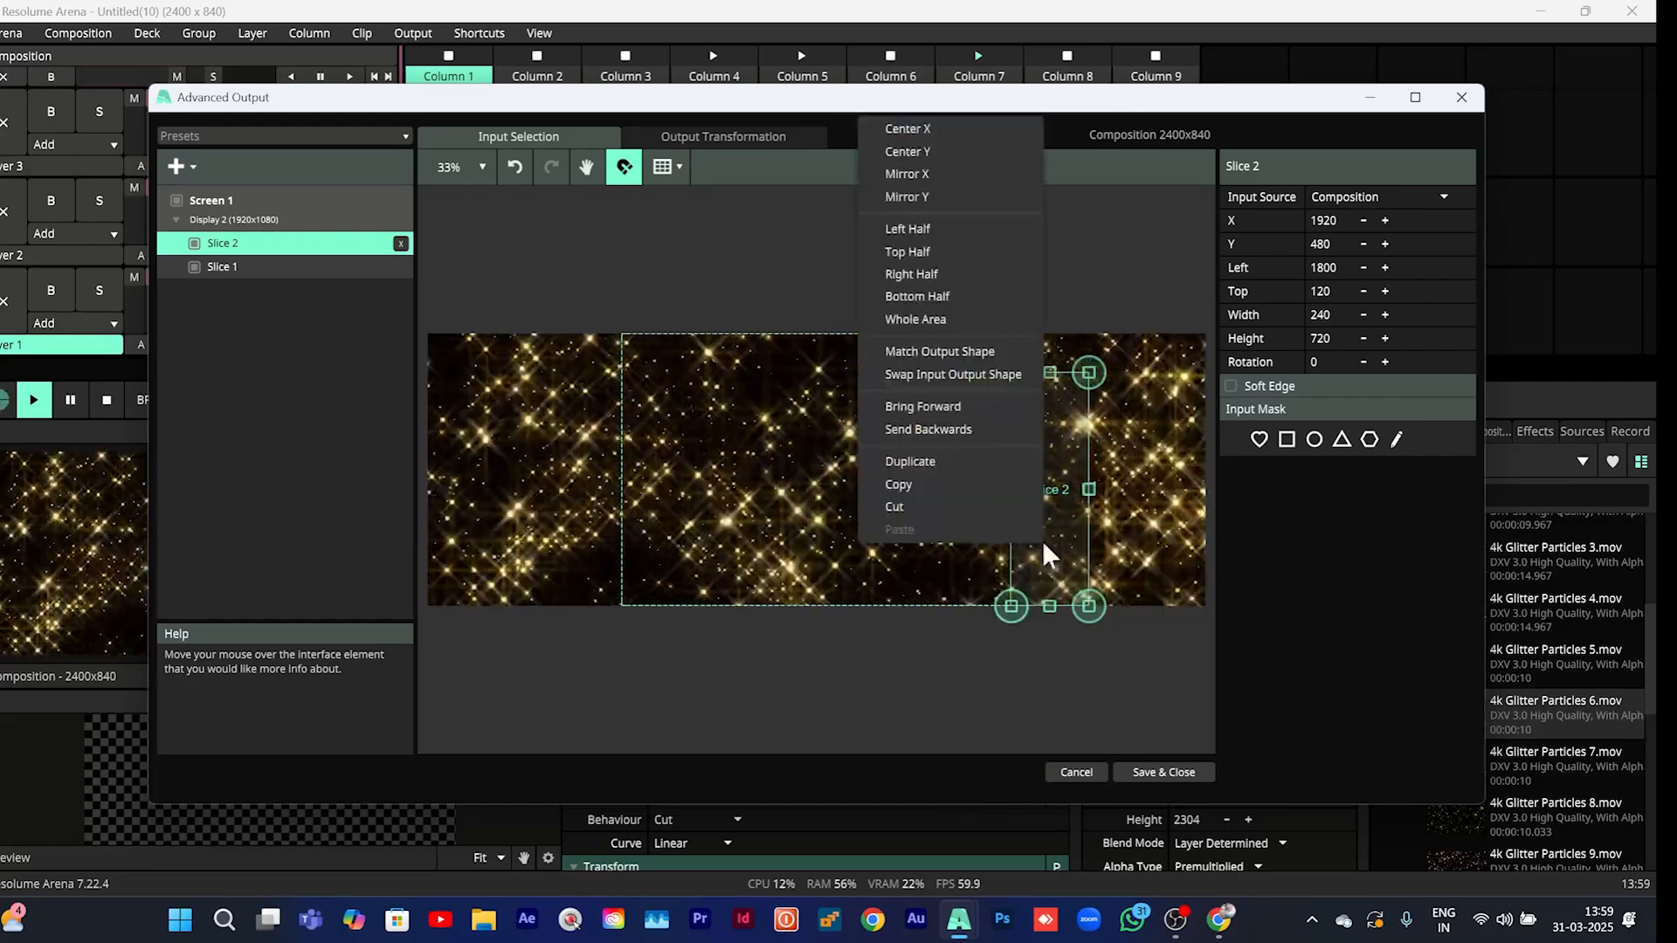
left_click(944, 459)
left_click_drag(1066, 498, 577, 515)
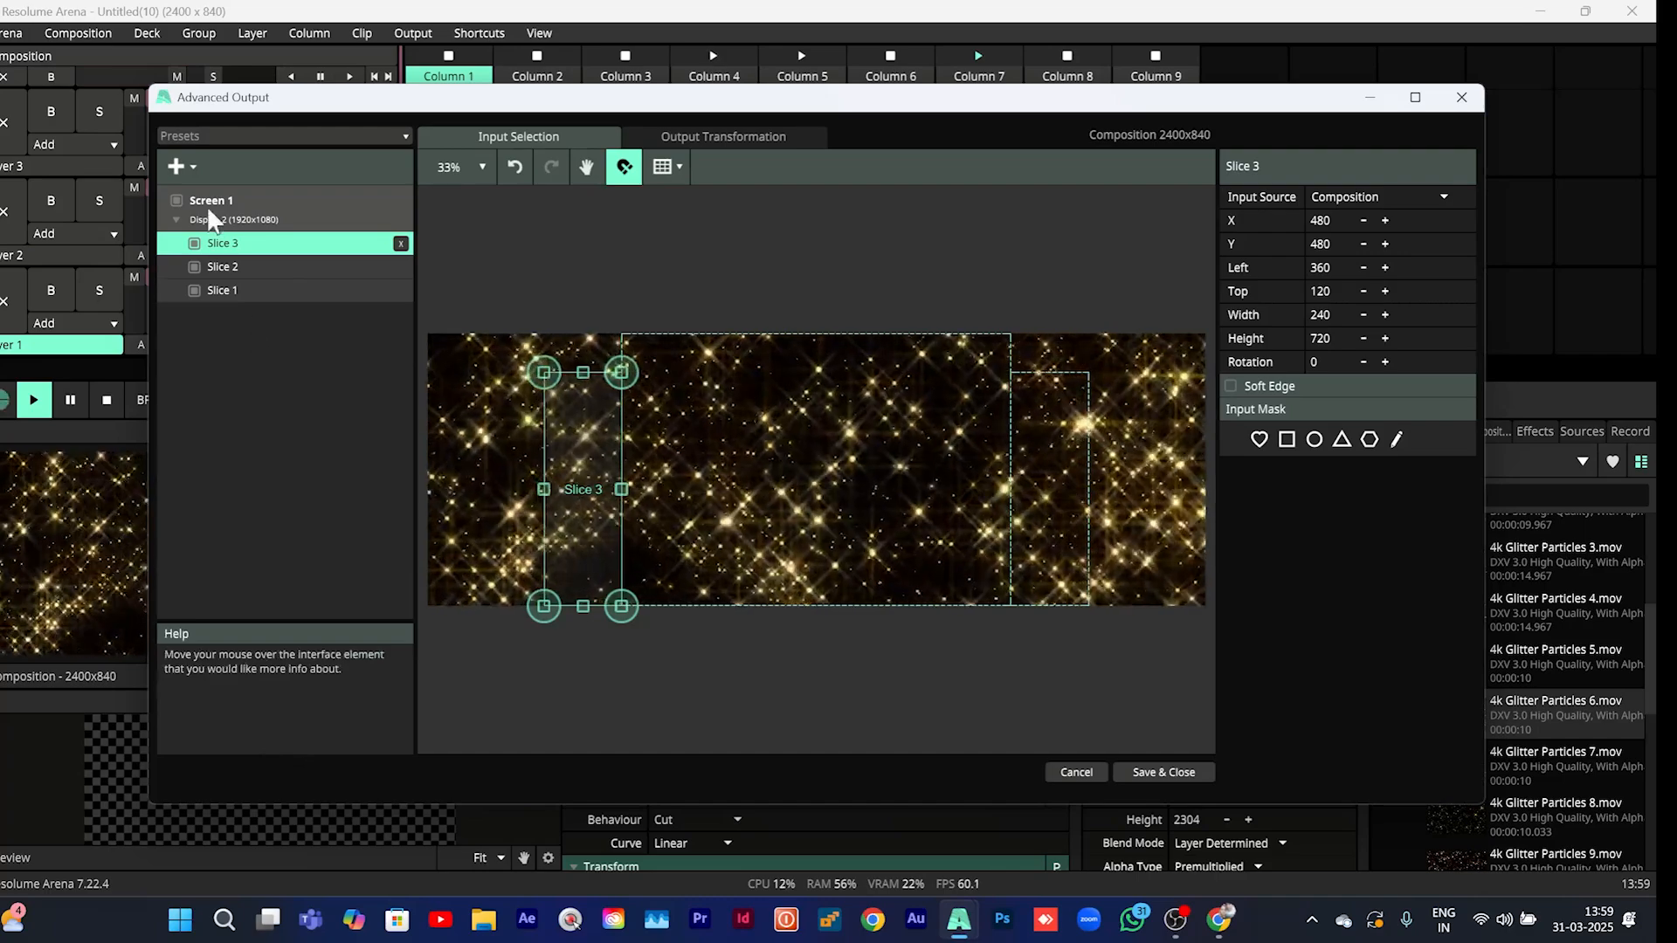
Add a full-height fourth slice in the input selection and set its width to 120
left_click(191, 164)
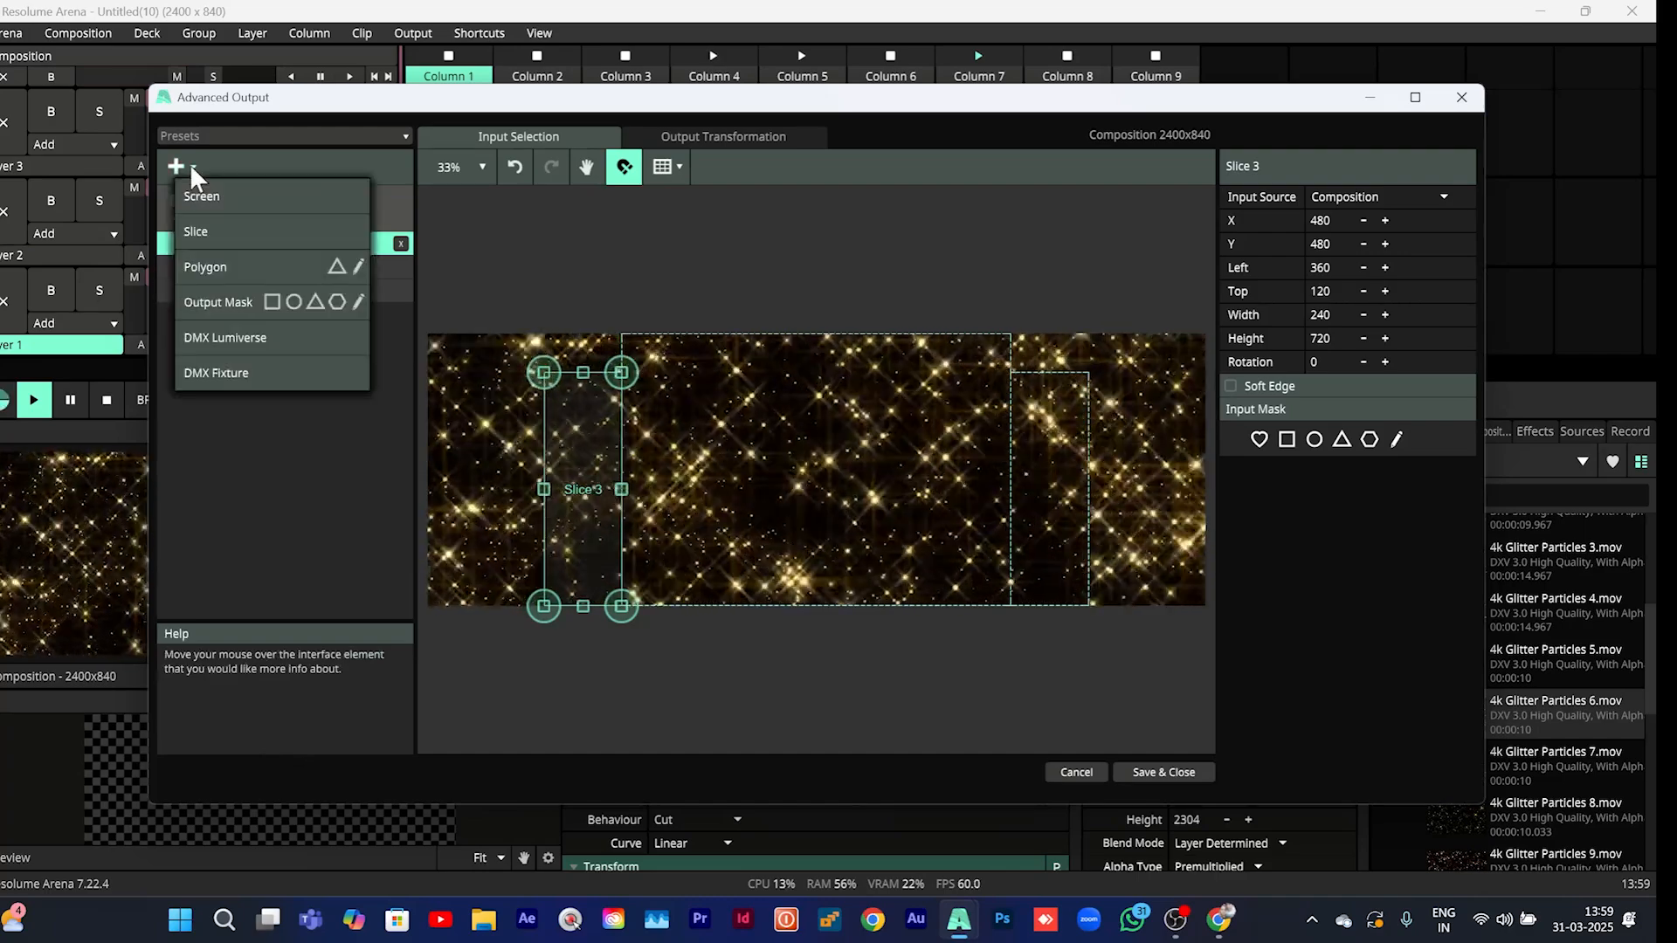
left_click(213, 230)
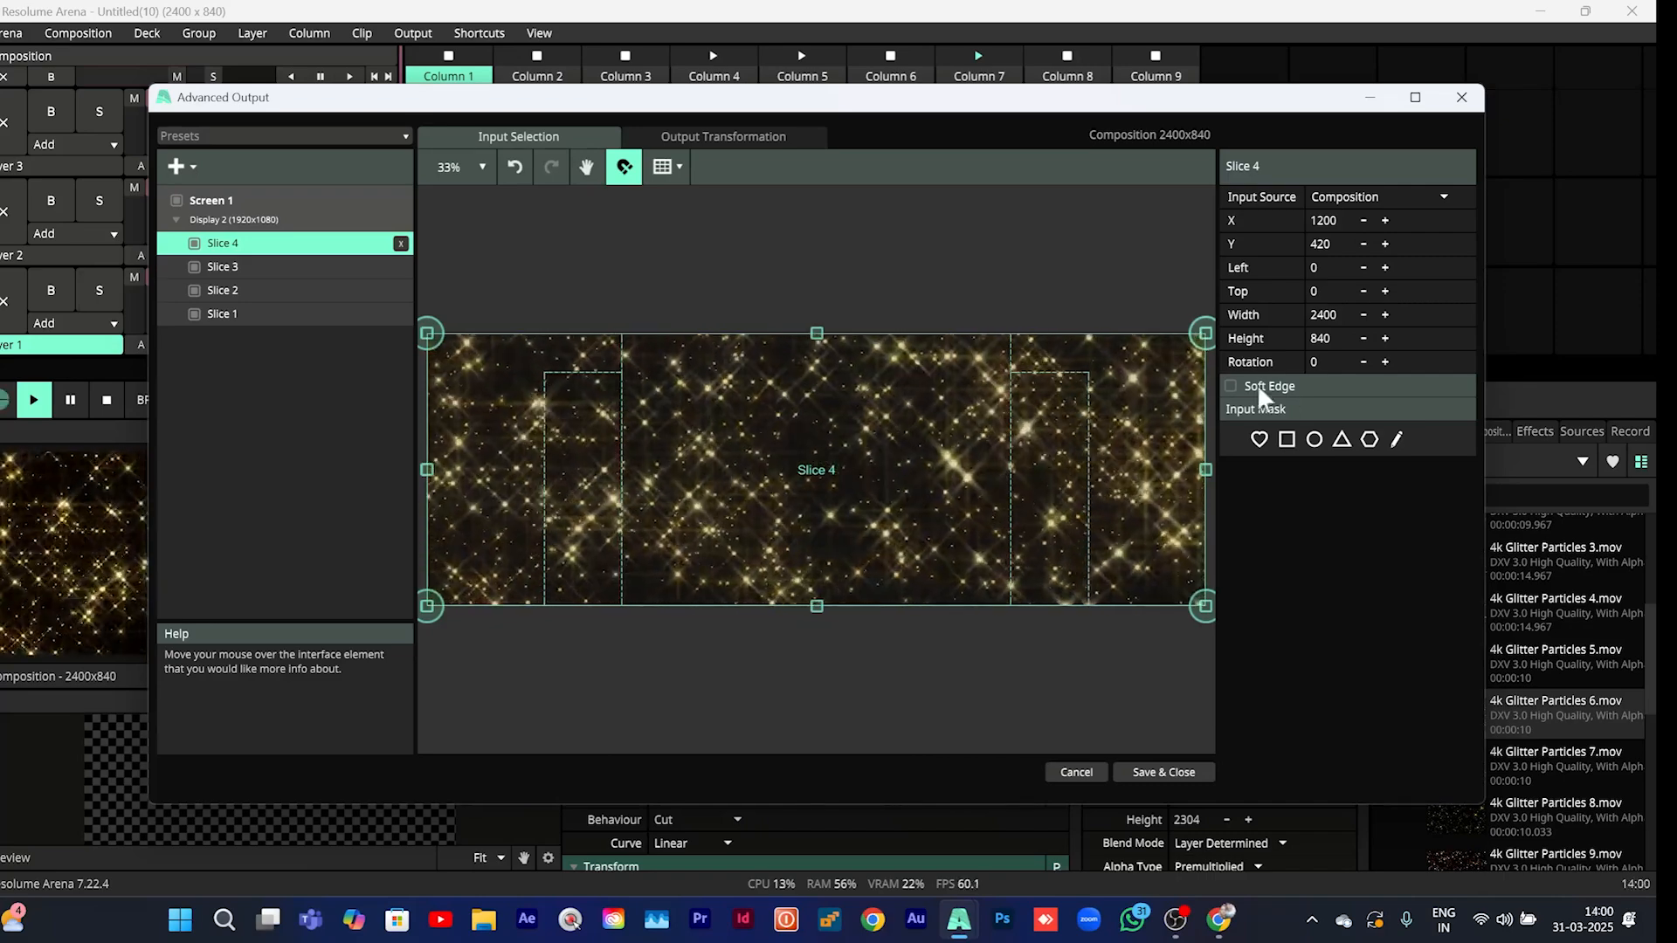
double_click(1328, 316)
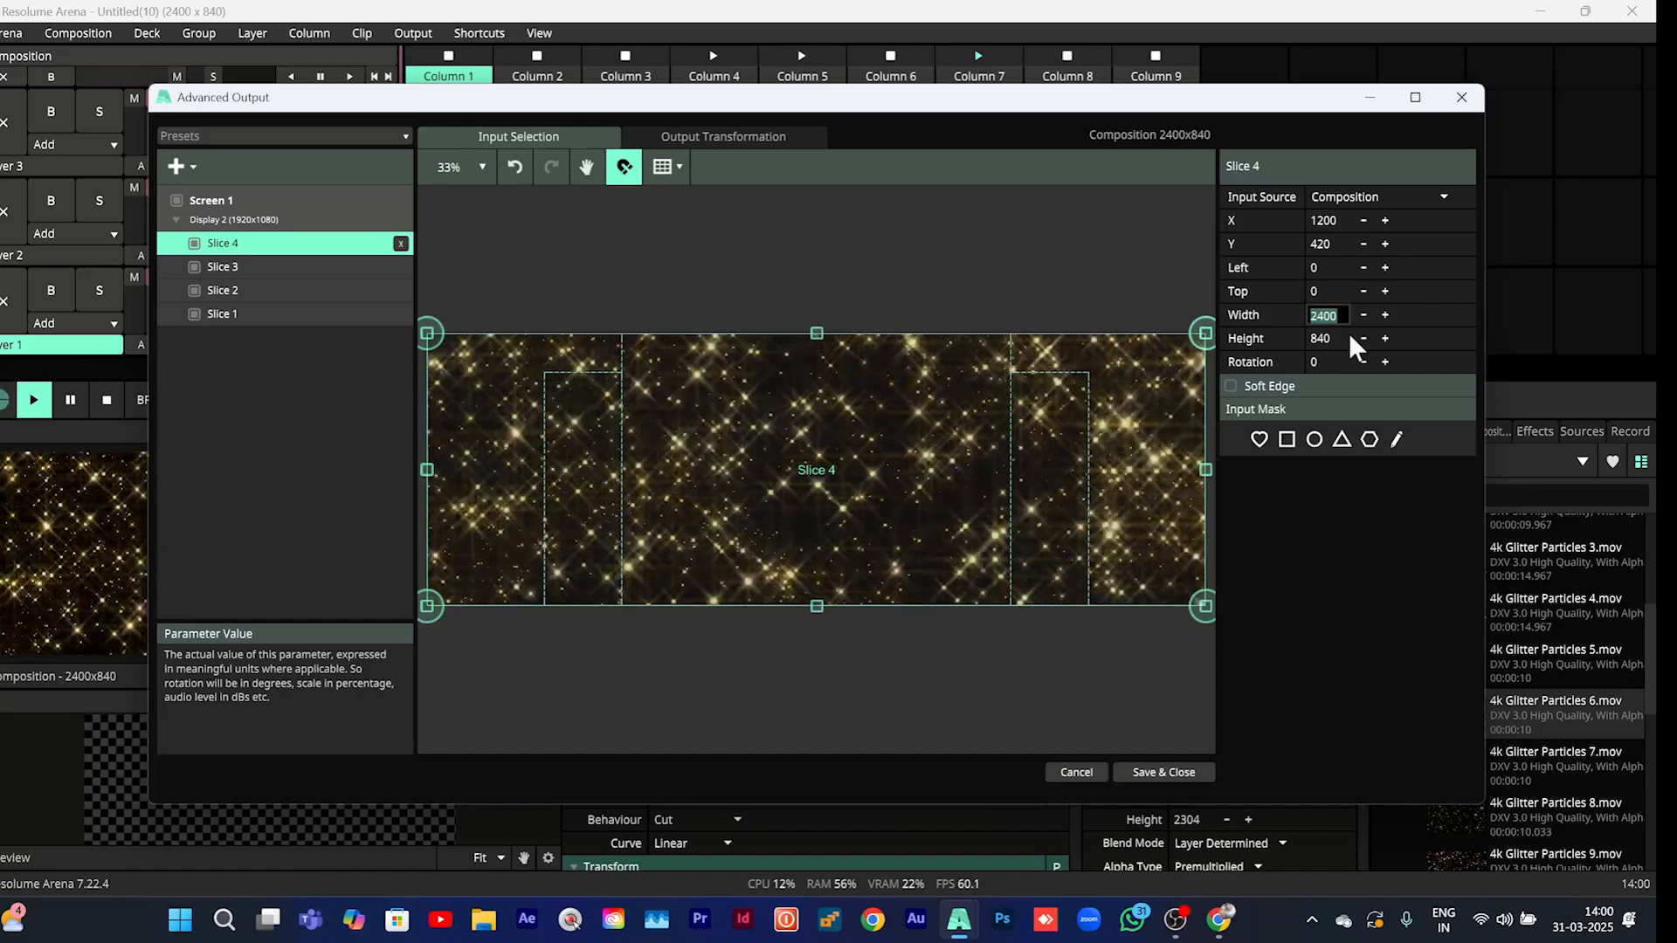
type("12")
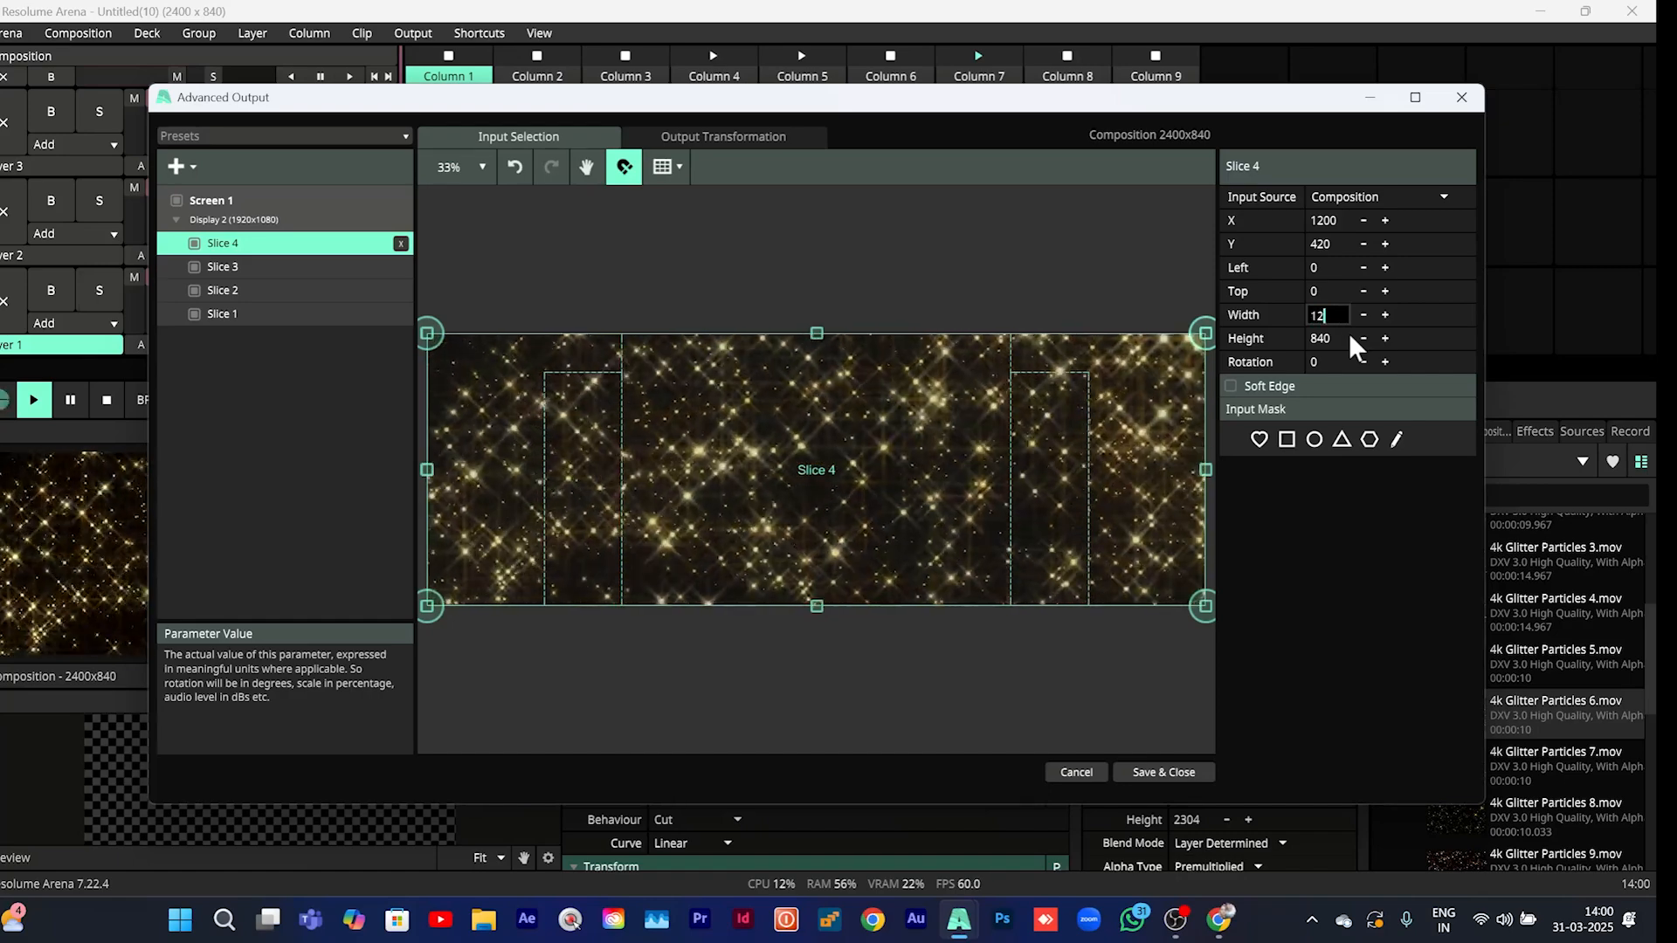
type("0")
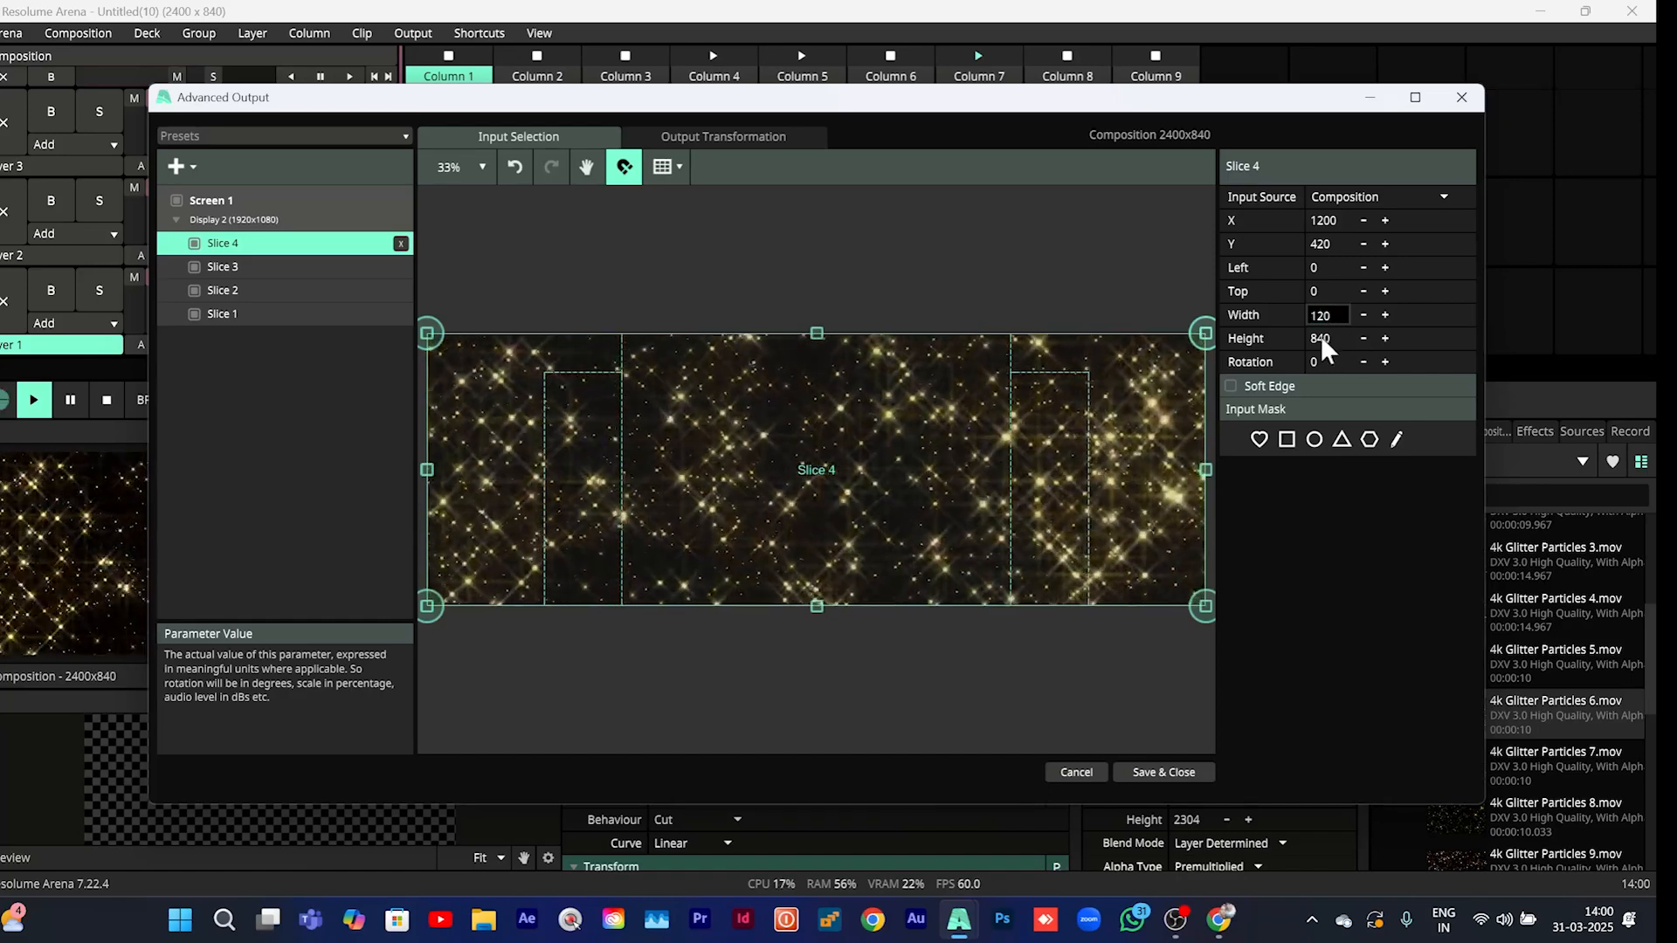
key("Tab")
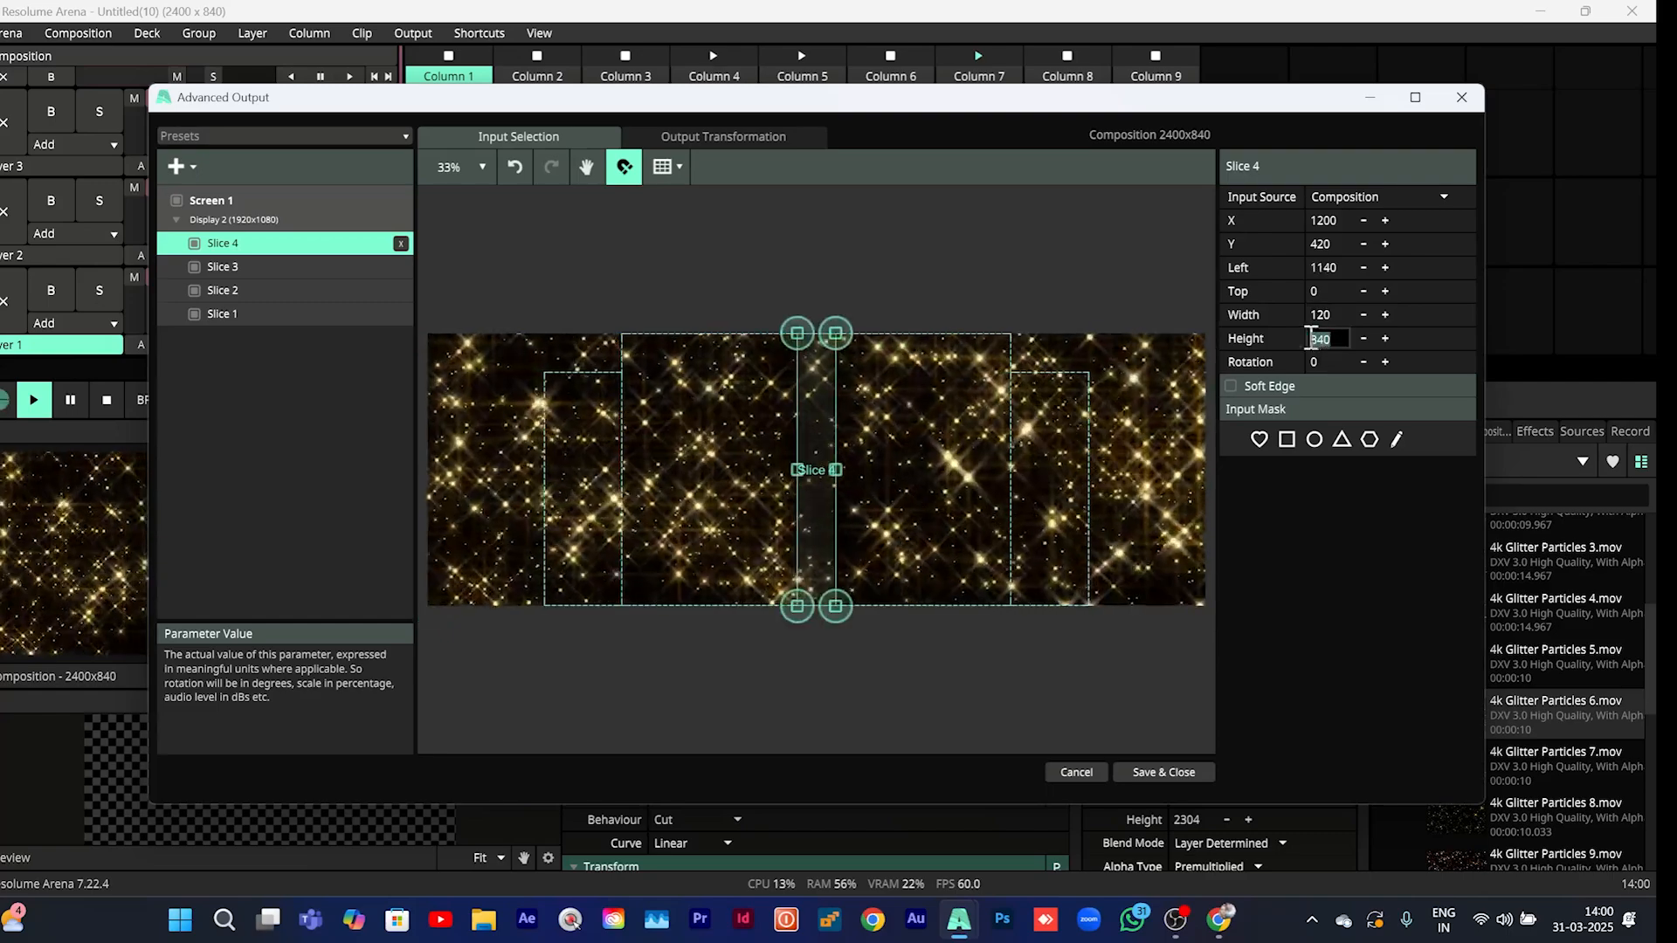
Move Slice 4 against Slice 3's left edge, with its left side at 240 and its top at 0
left_click_drag(805, 498, 510, 491)
key("Right")
key("Right")
key("Right")
key("Right")
key("Right")
key("Right")
key("Right")
key("Right")
key("Right")
key("Right")
key("Right")
key("Right")
key("Right")
key("Right")
key("Right")
key("Right")
key("Right")
key("Right")
key("Right")
key("Right")
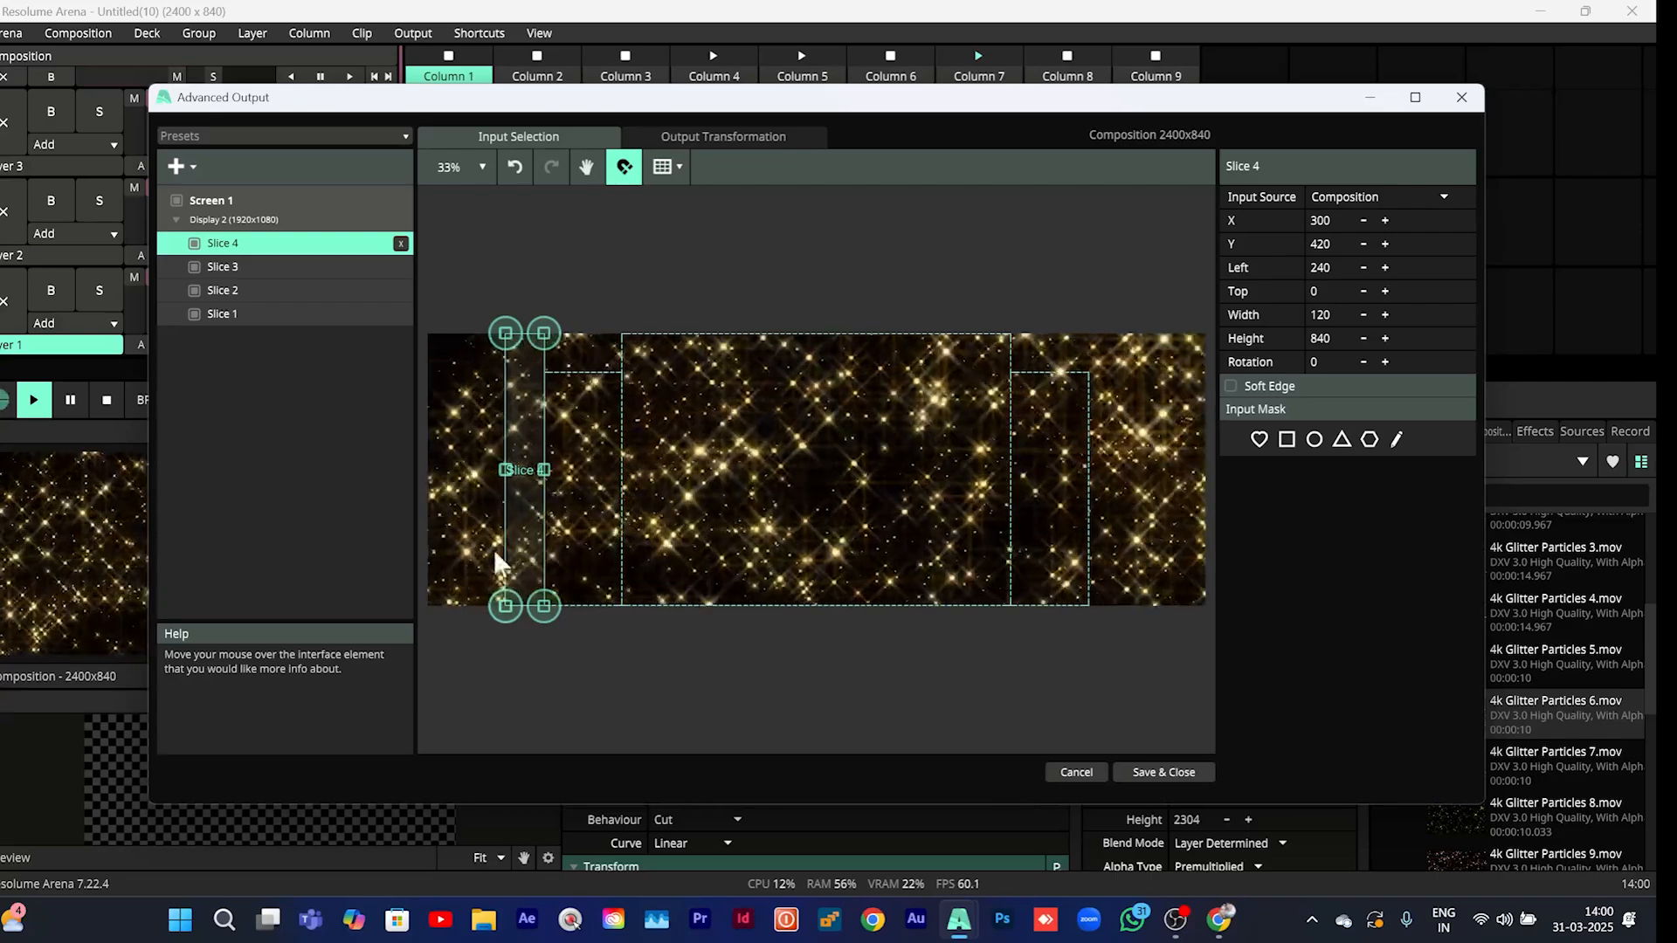
Duplicate Slice 4 and place the copy against Slice 2's right edge, with its left side at 2040
right_click(516, 506)
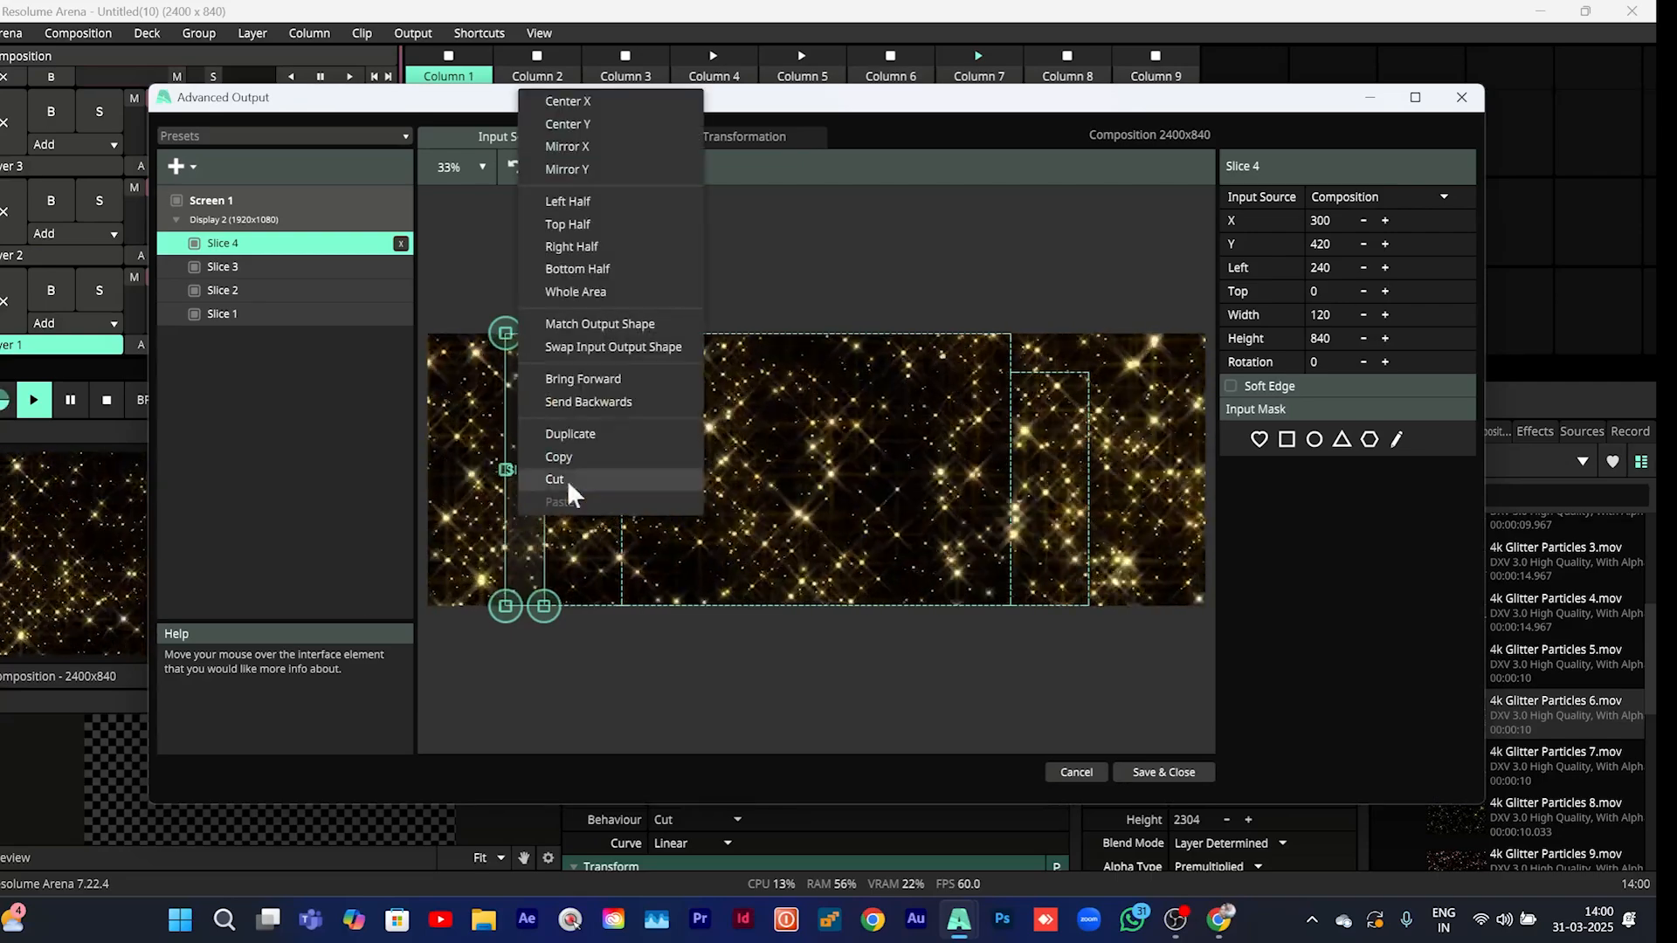
left_click(576, 433)
left_click_drag(528, 468, 1109, 490)
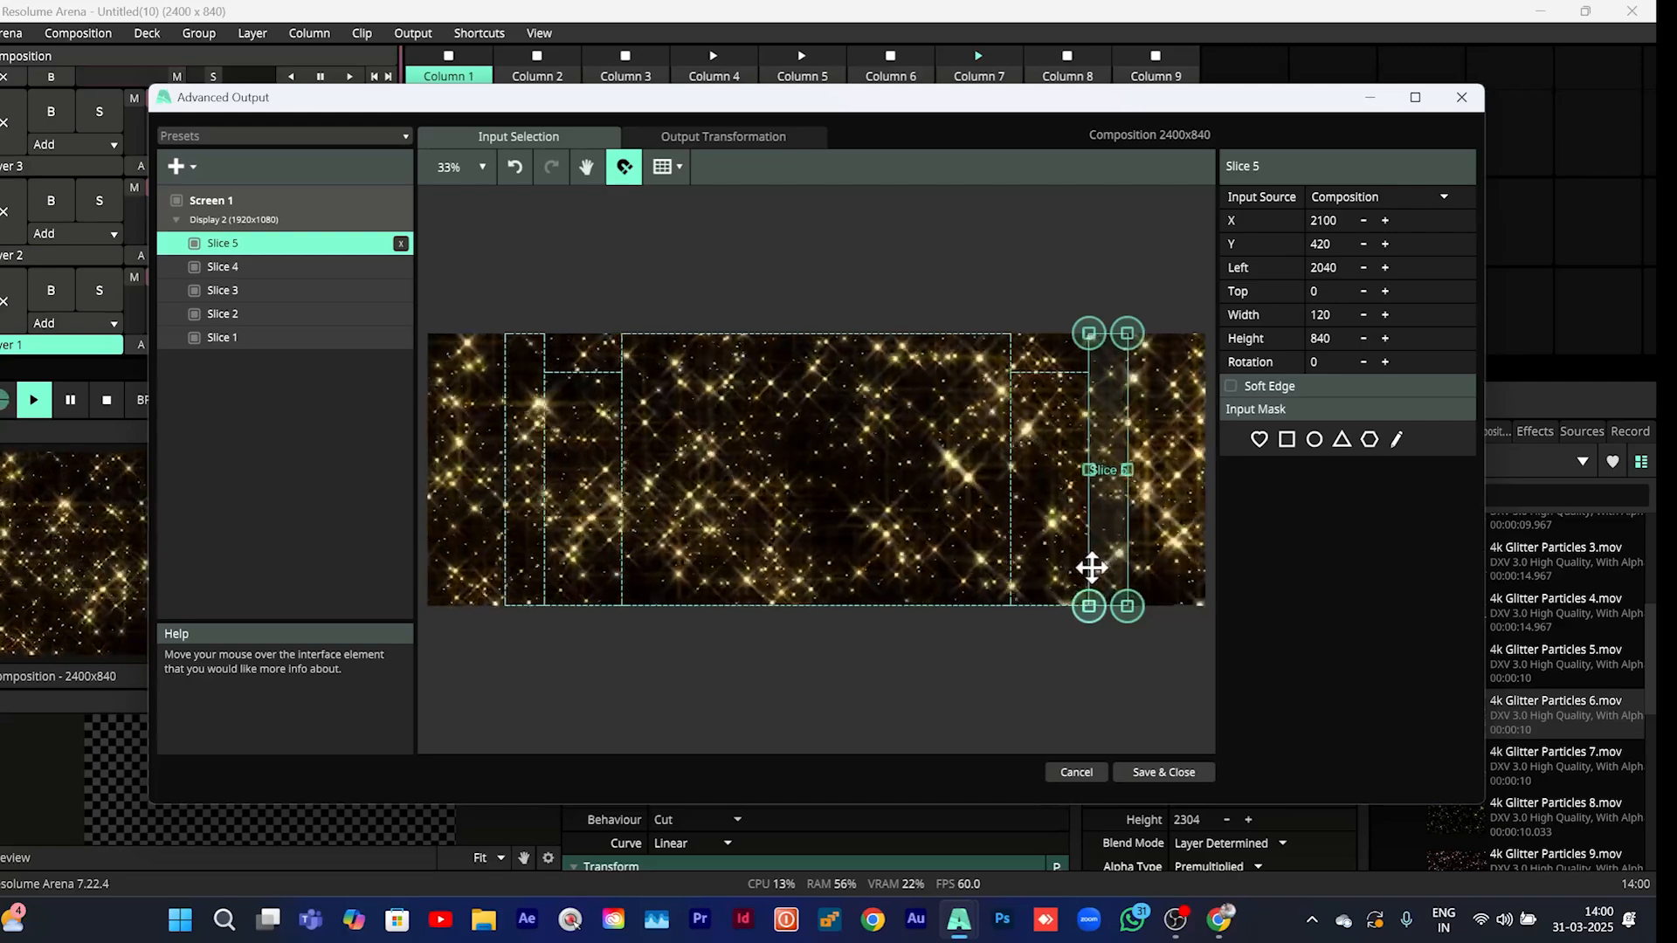
Add a sixth slice of 240 x 720 and place it in the composition's bottom-left corner beside Slice 4
left_click(191, 164)
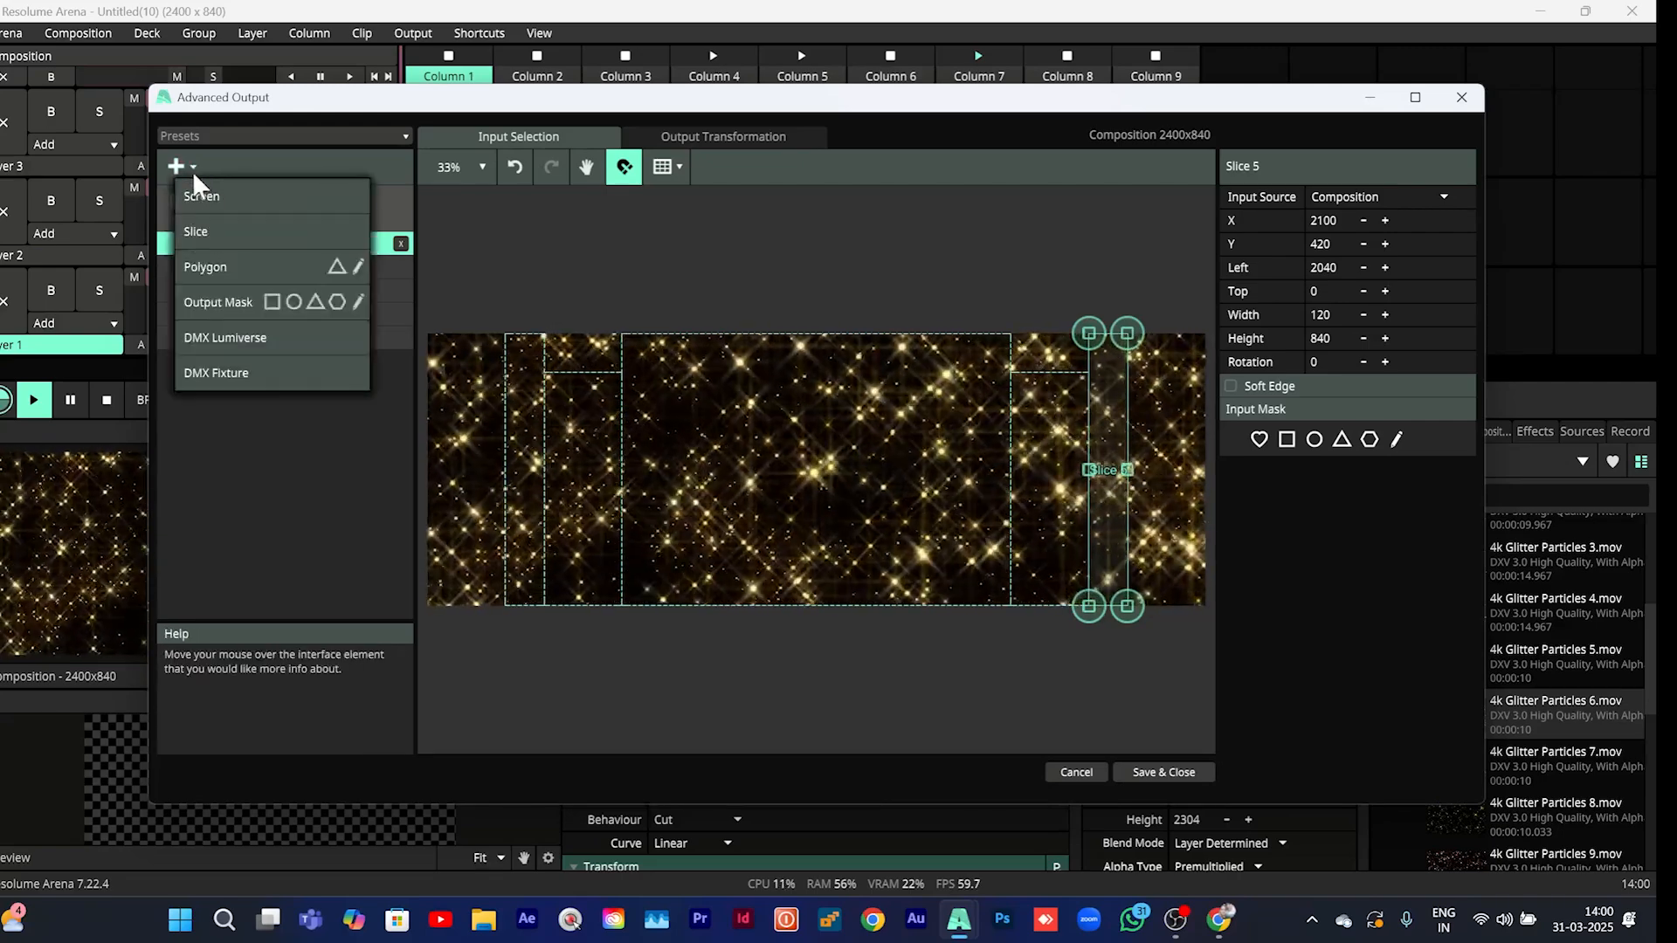
left_click(206, 231)
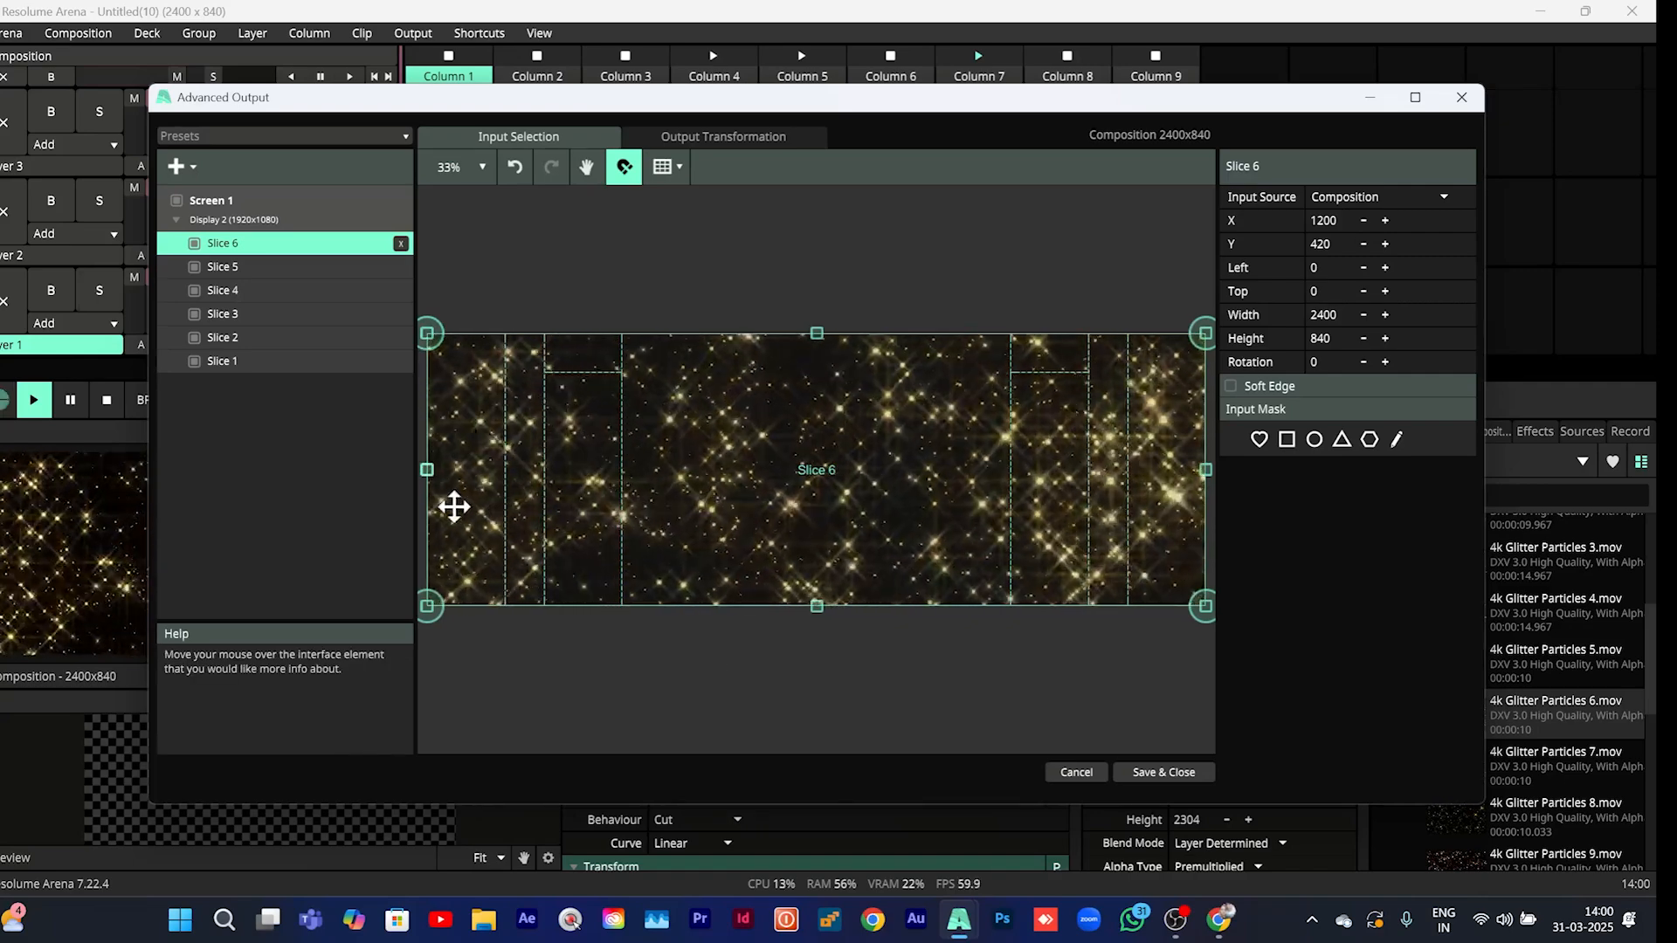
left_click(1328, 313)
type("240")
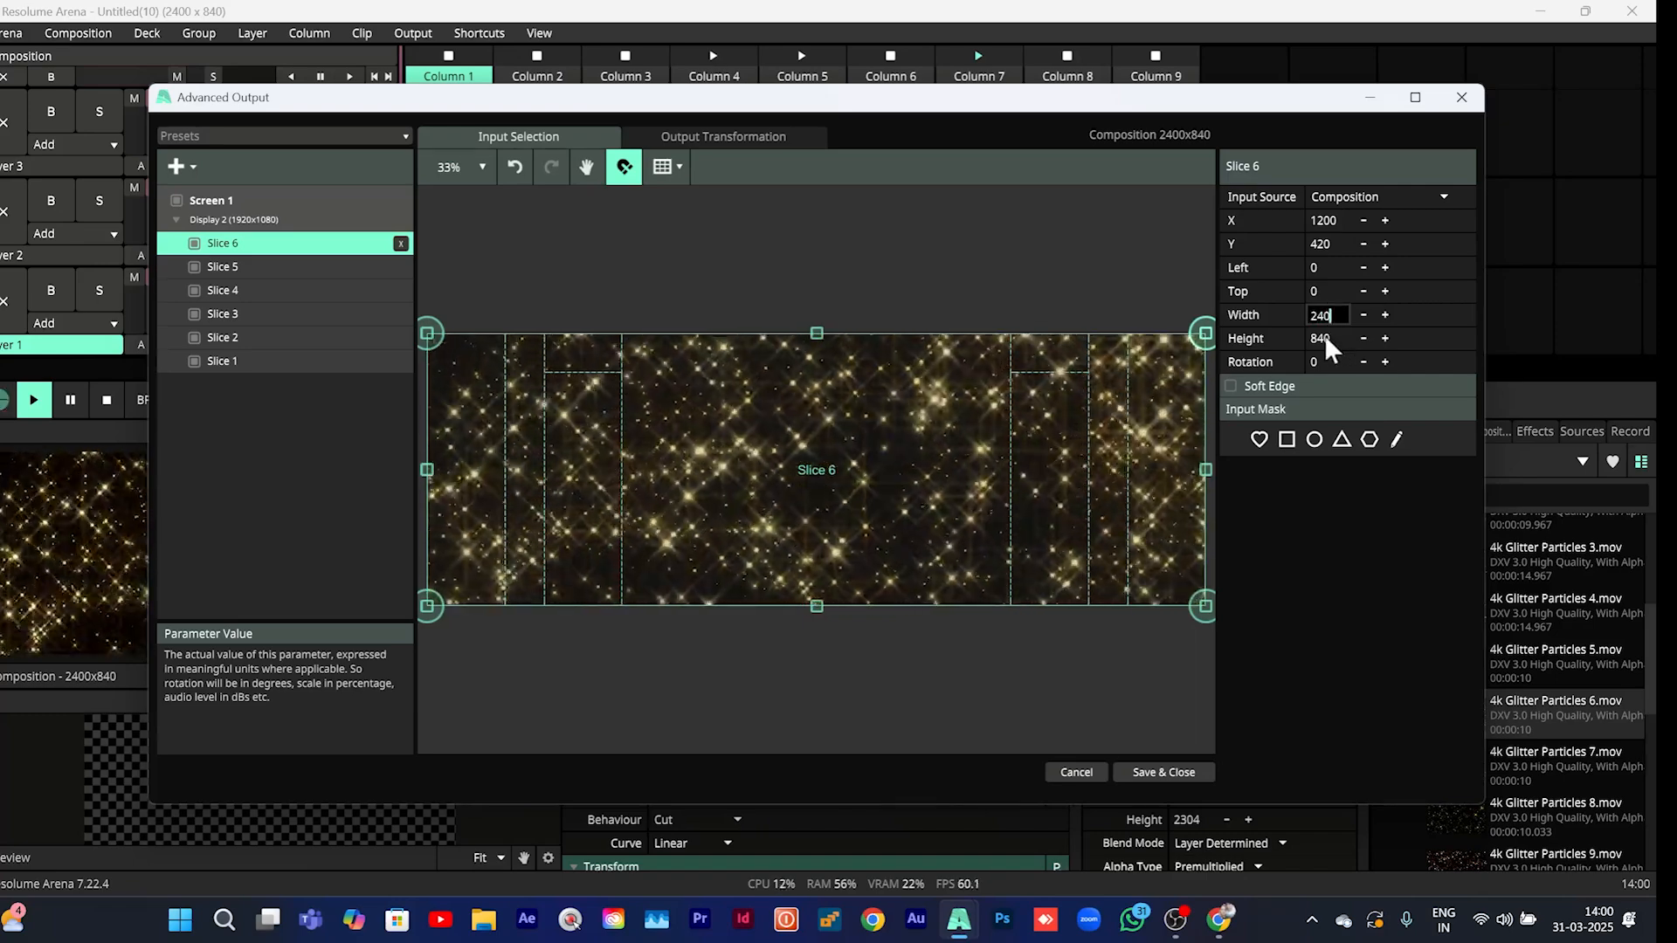
left_click(1324, 335)
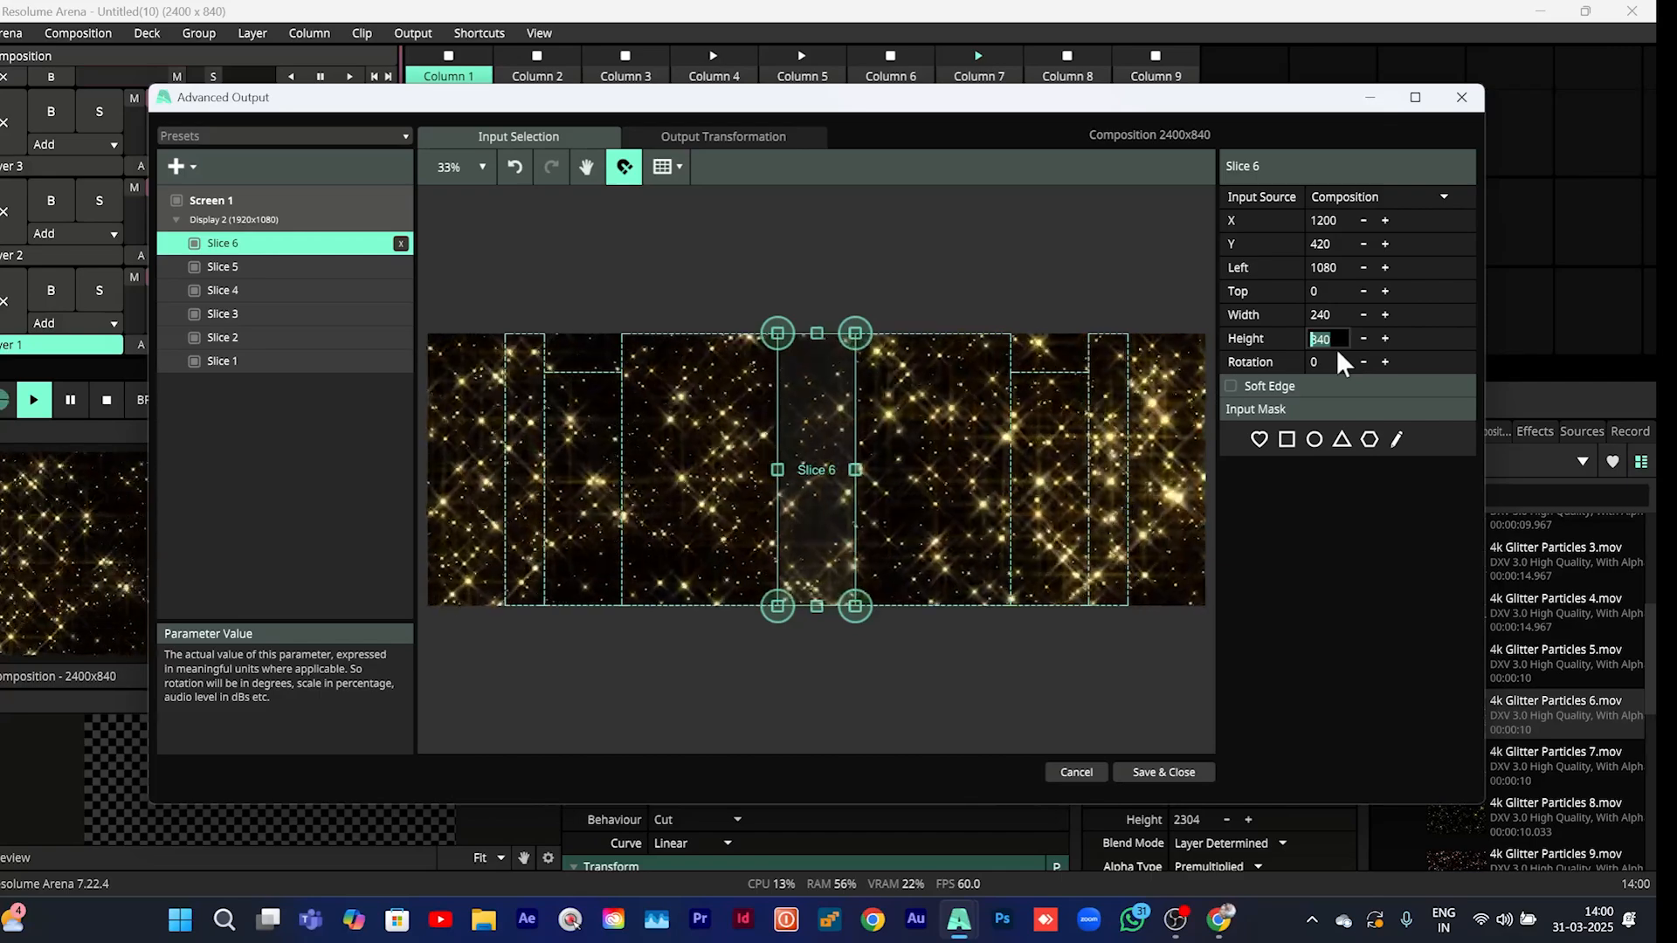
type("72")
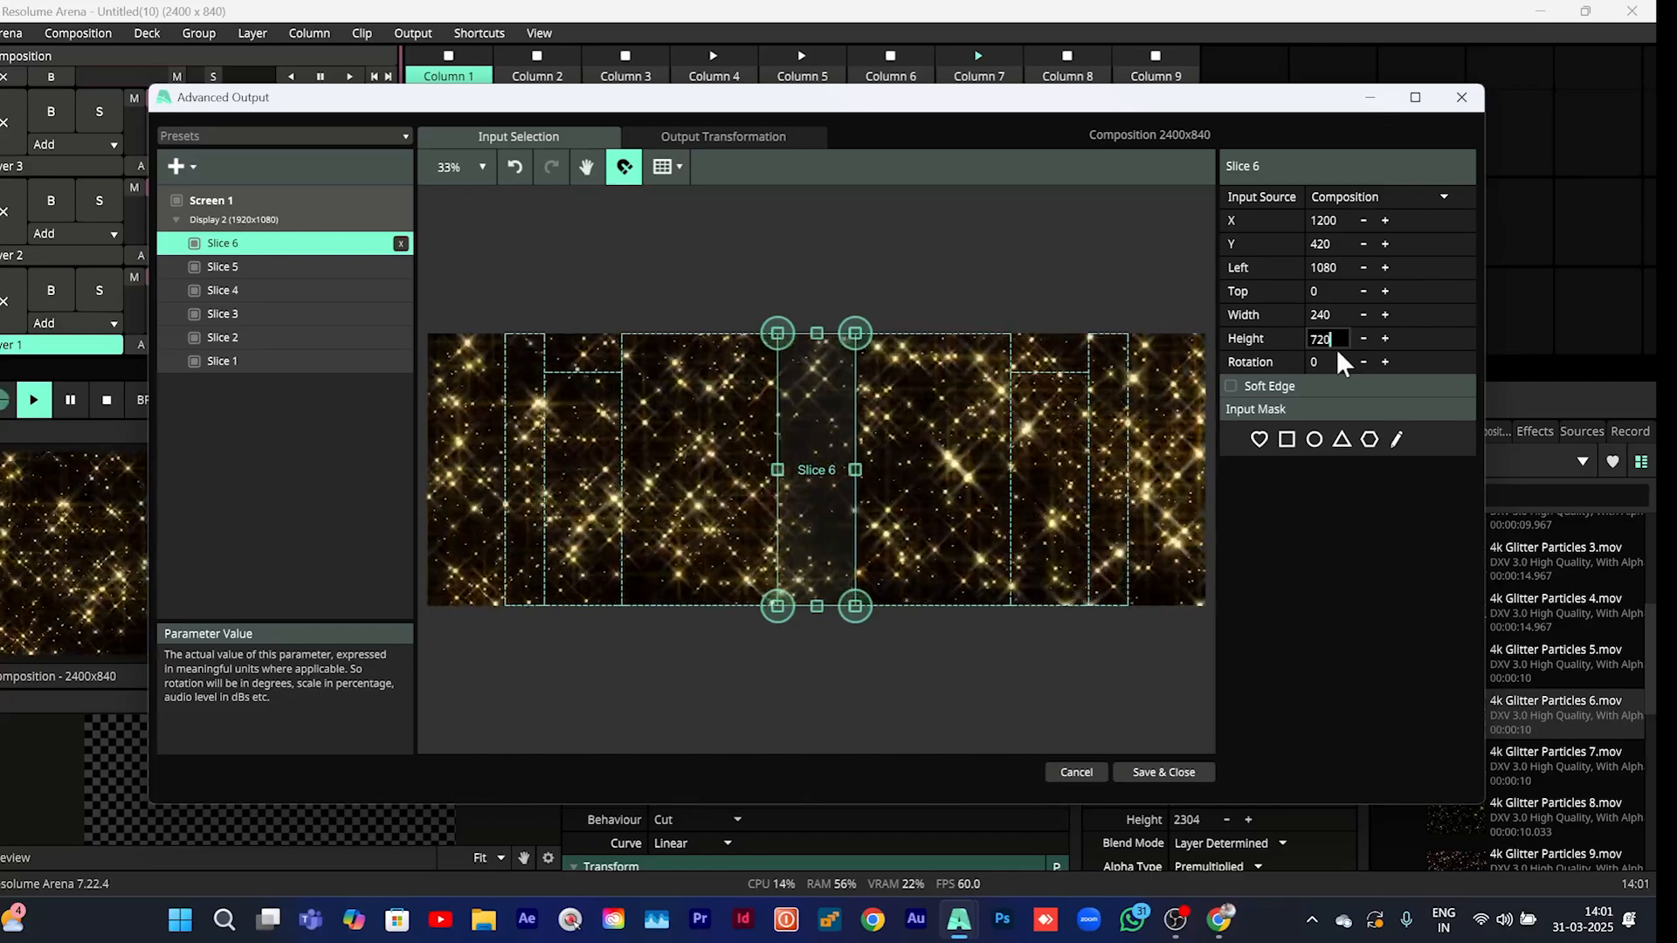
type("0")
left_click(1324, 314)
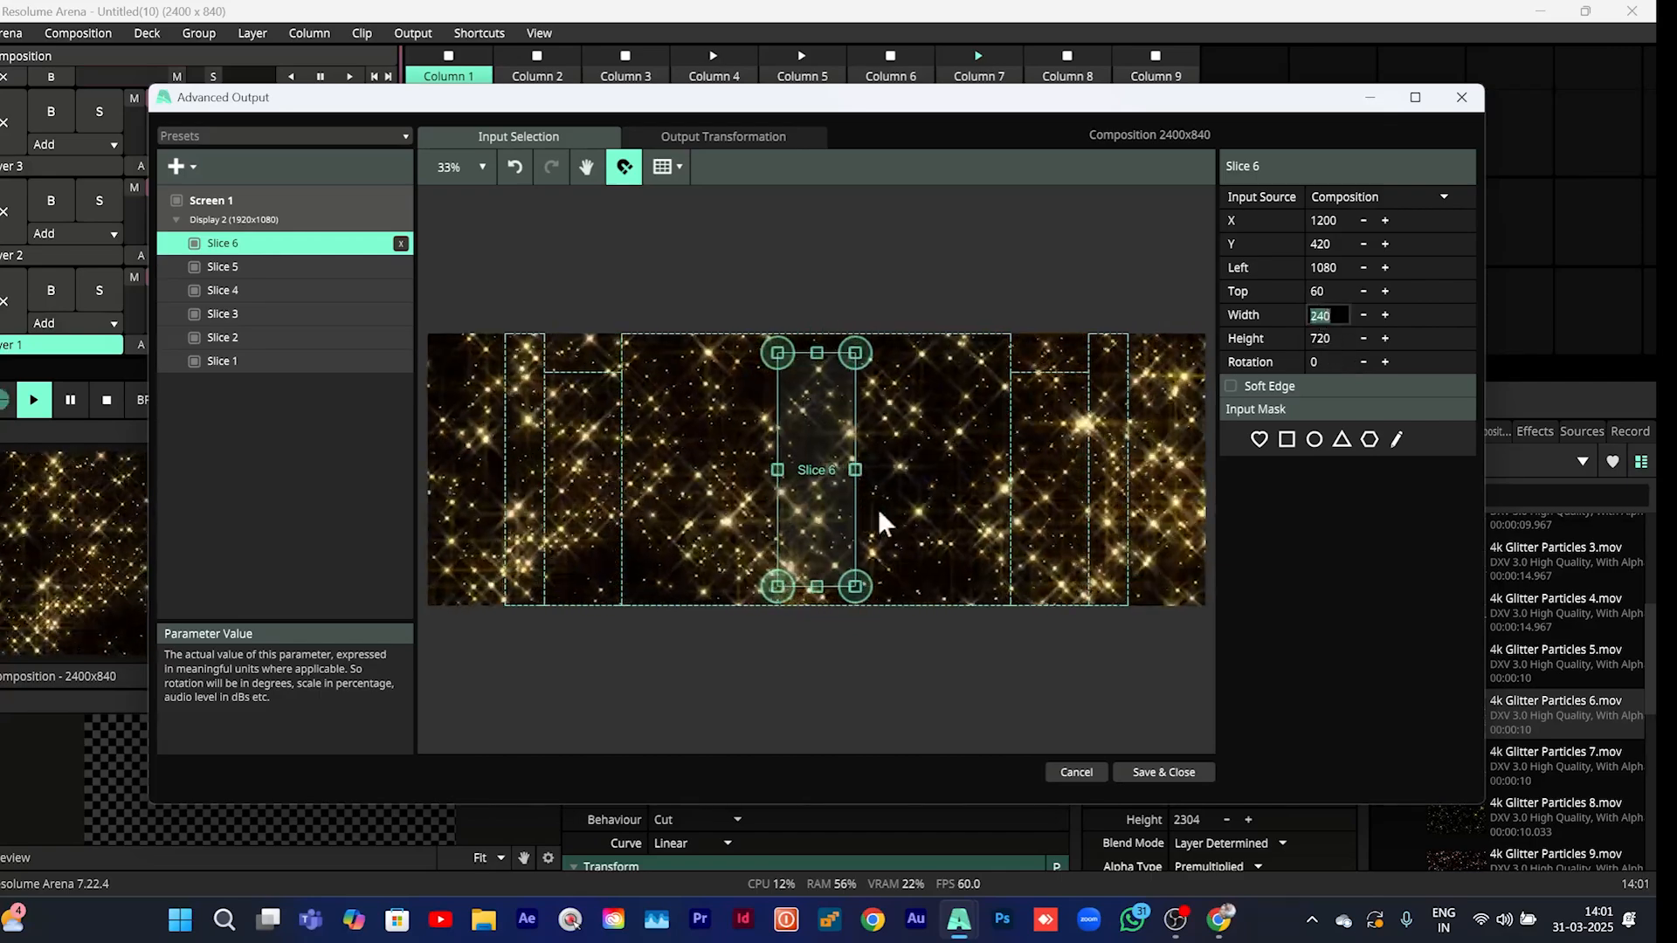
left_click_drag(823, 484, 463, 505)
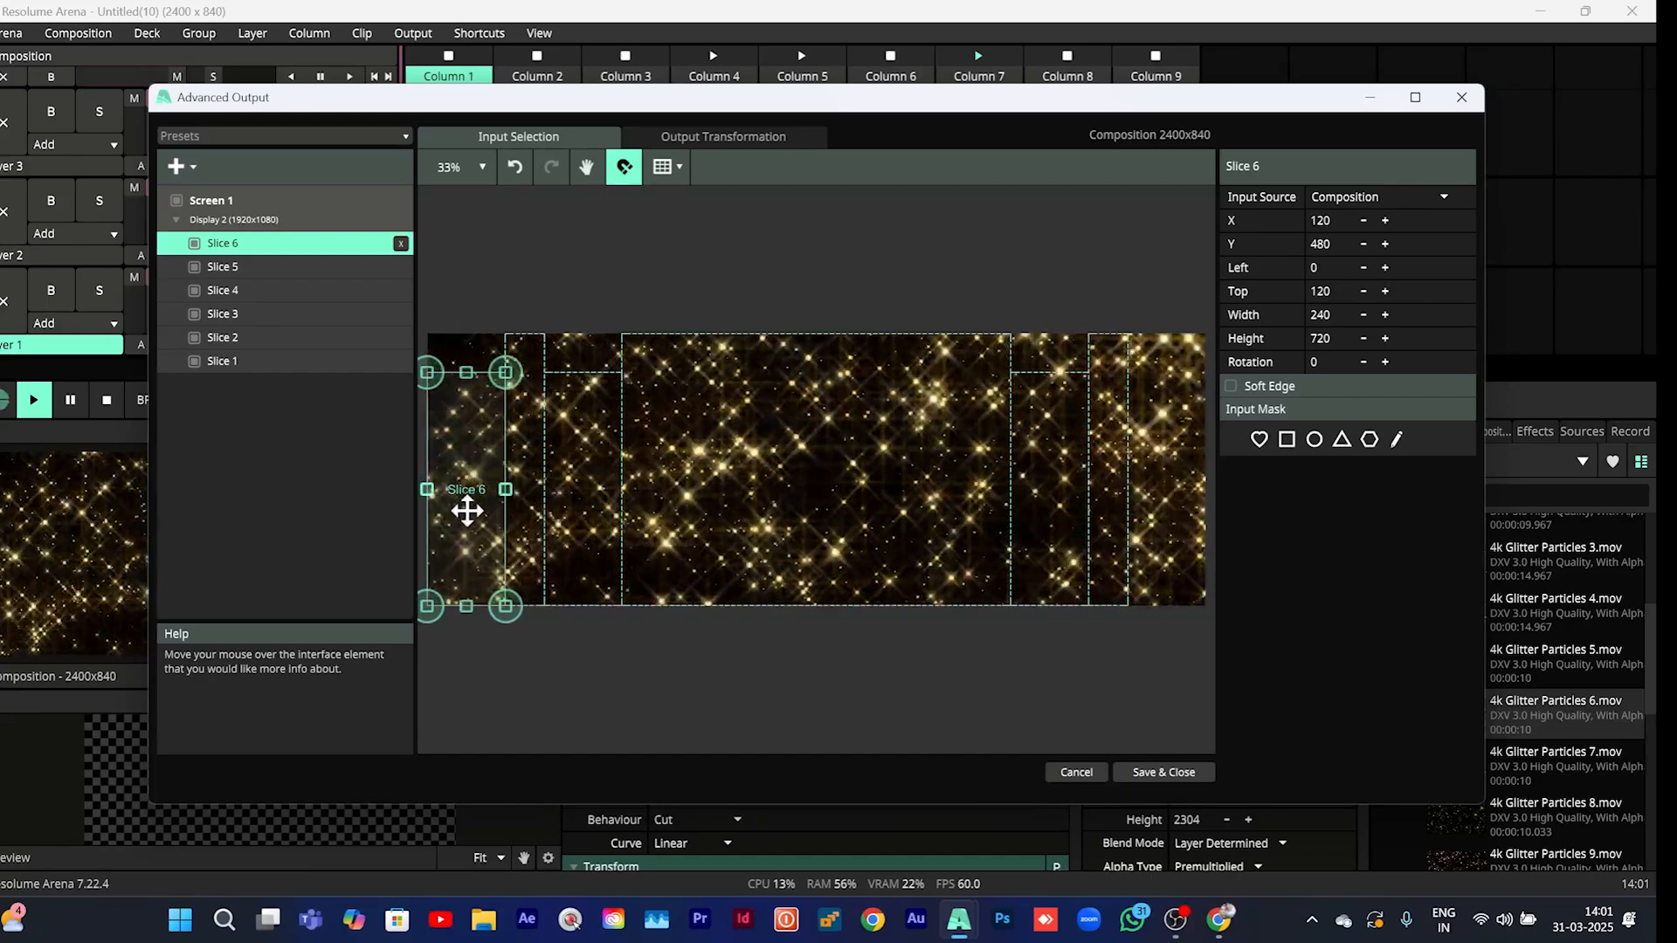
Duplicate Slice 6 and place the copy in the composition's bottom-right corner beside Slice 5
right_click(468, 533)
left_click(531, 454)
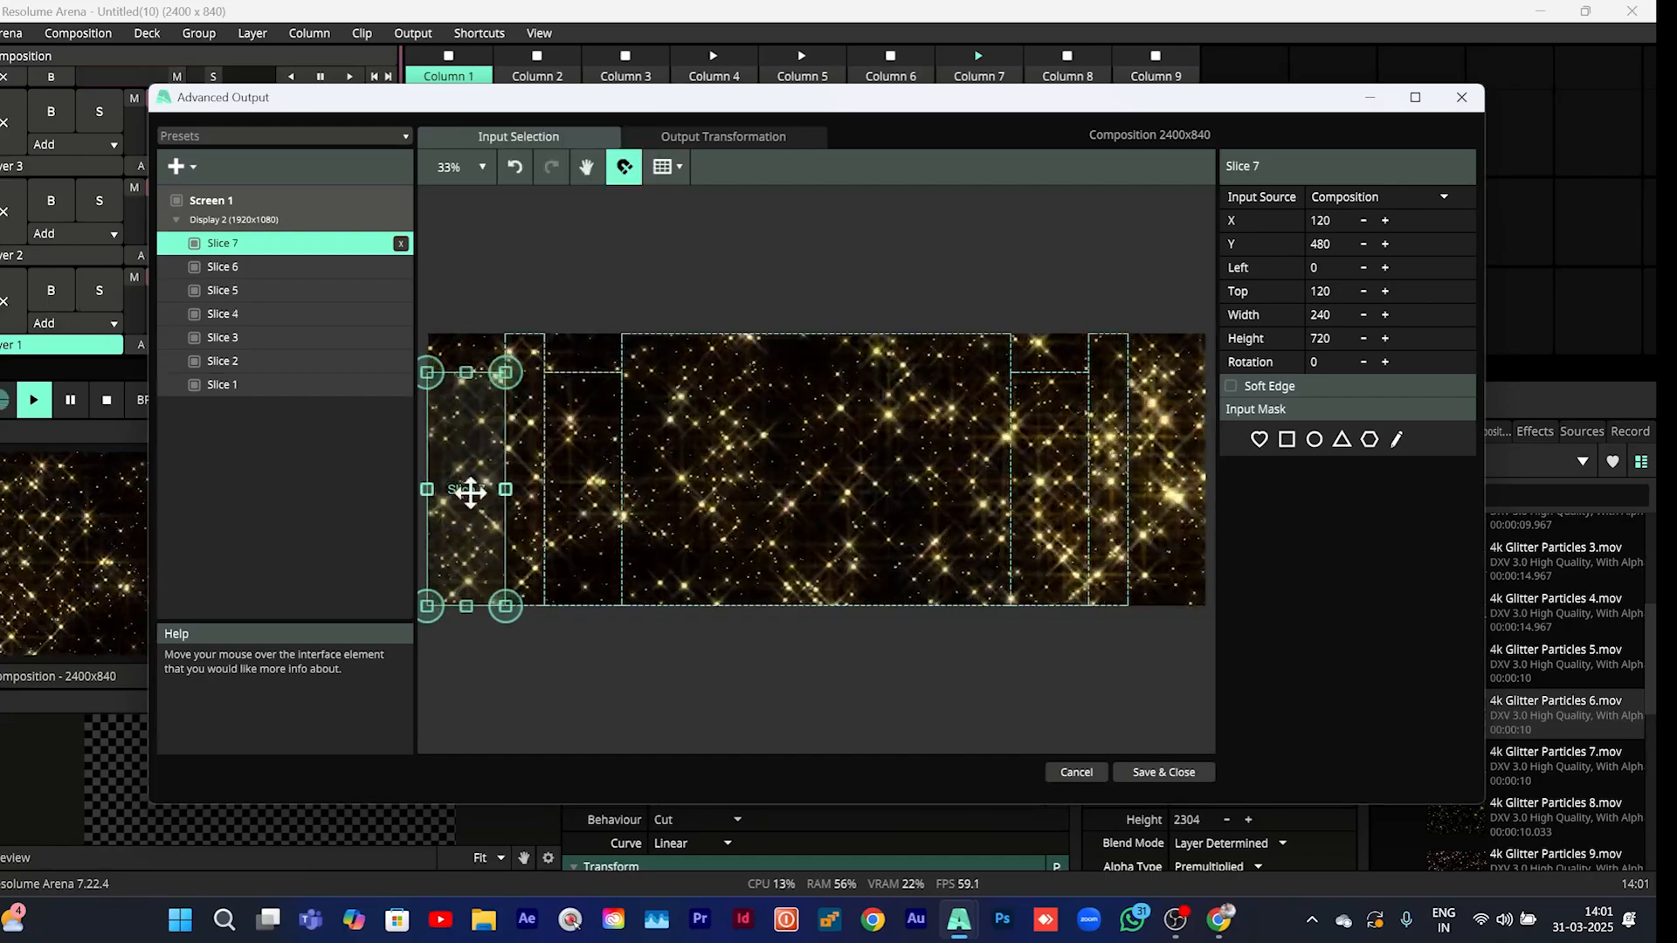
left_click_drag(469, 487, 1171, 487)
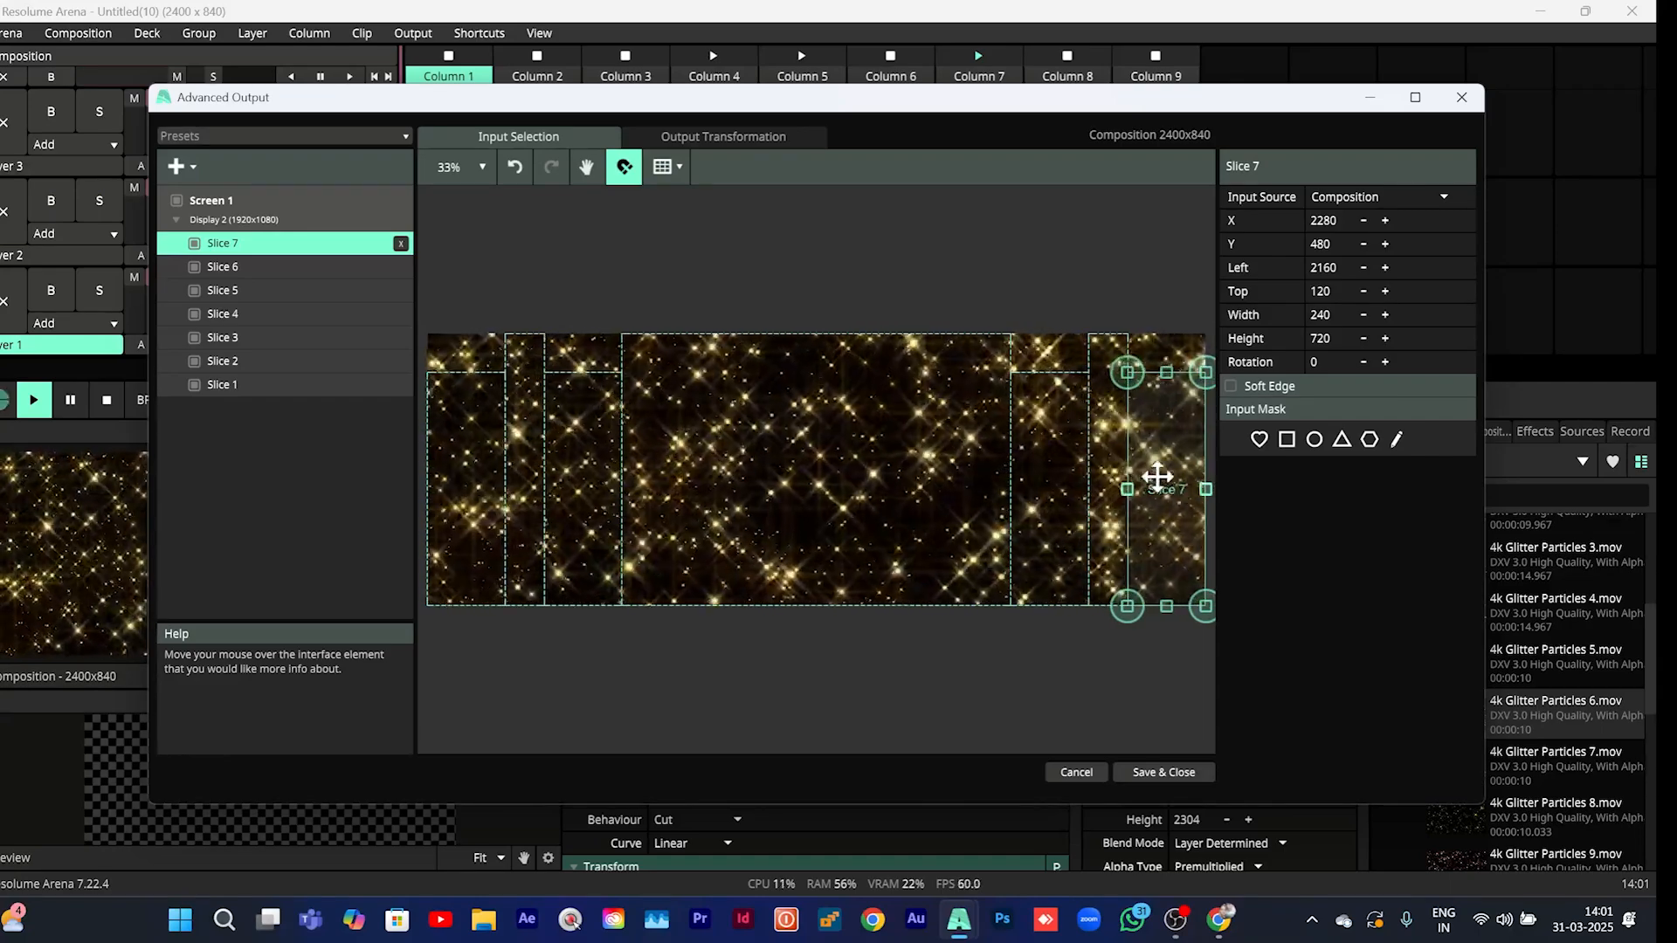
Check the layout of the centre and side slices in the input selection by selecting them one after another
left_click(861, 461)
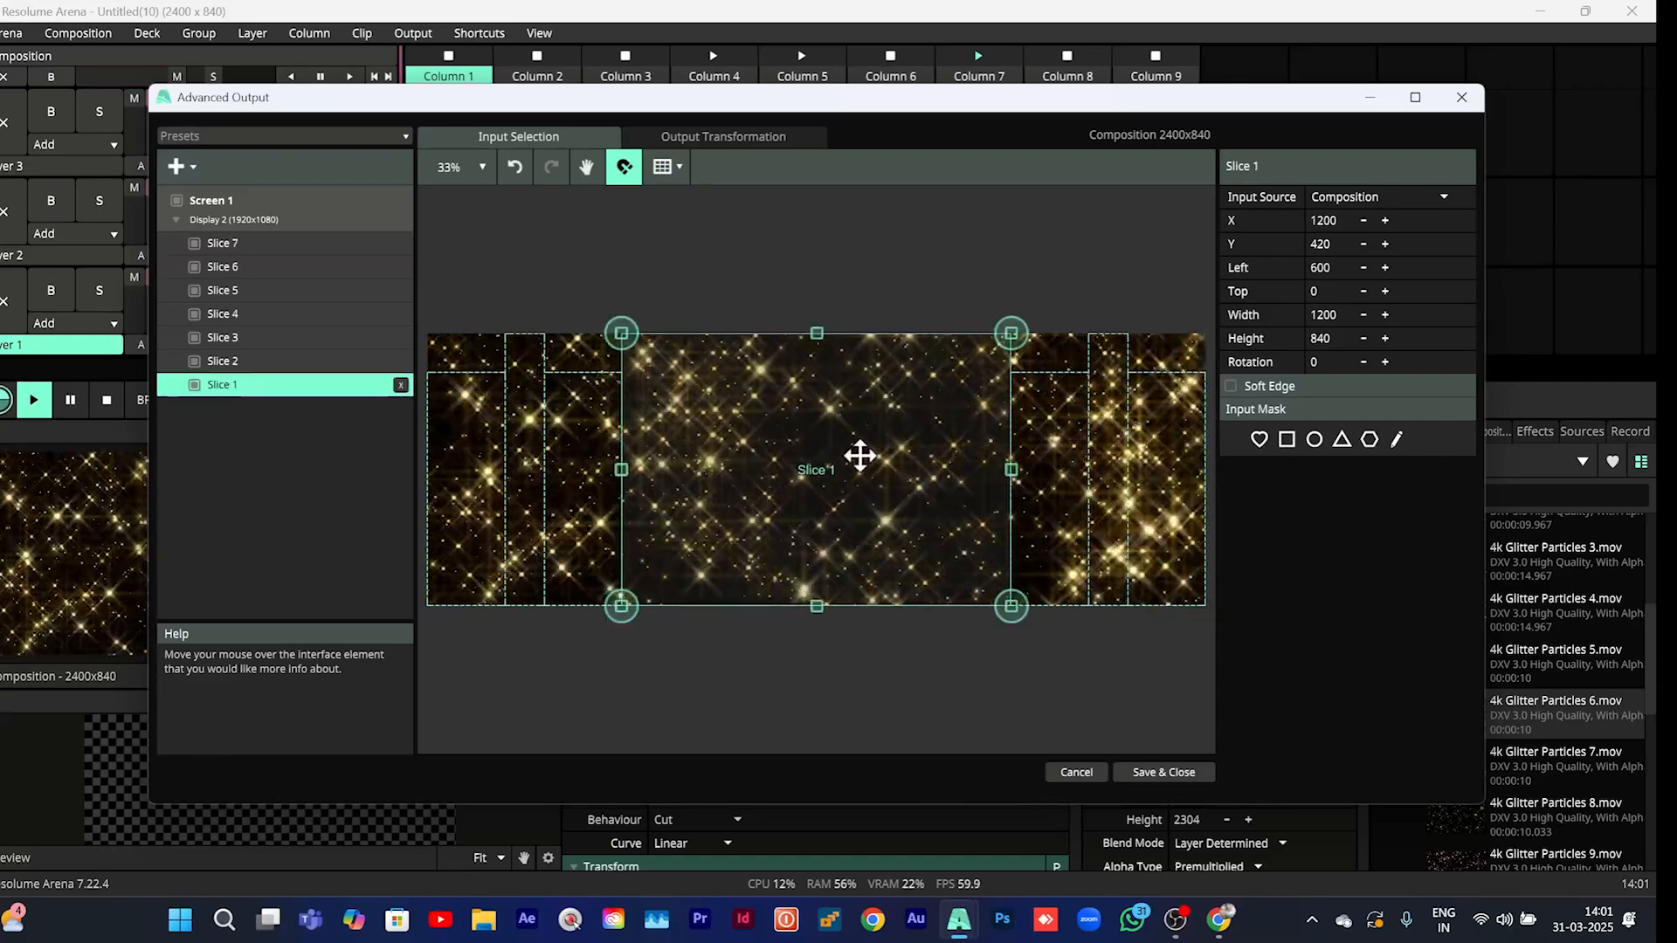
left_click(574, 484)
left_click(1054, 486)
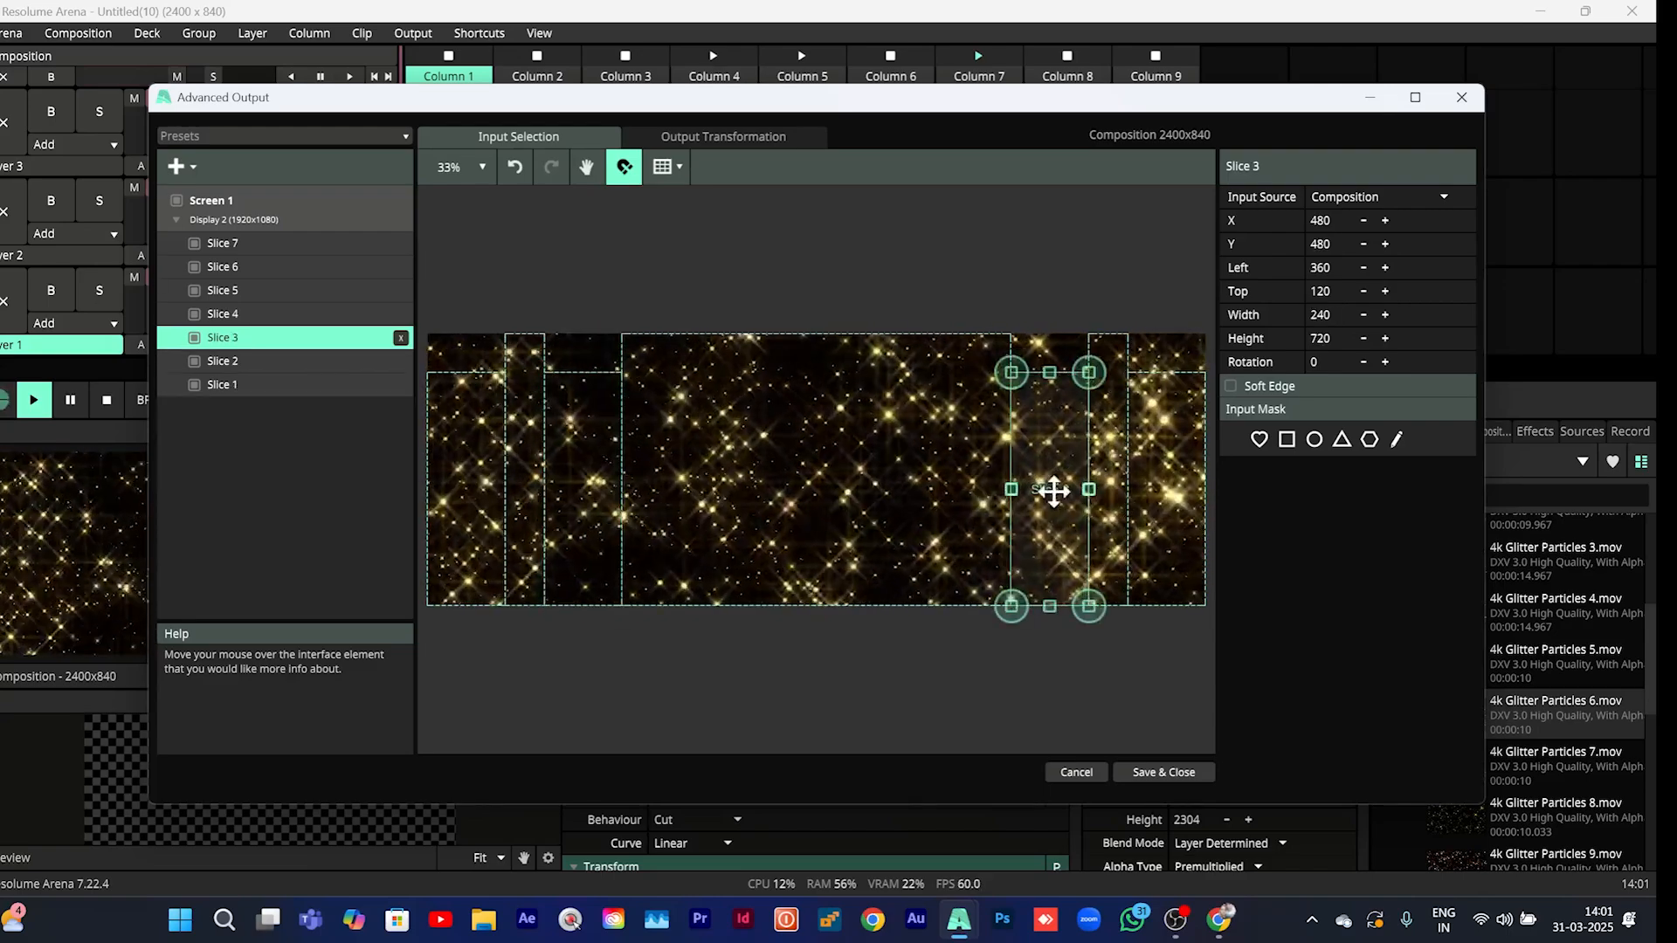
left_click(1109, 465)
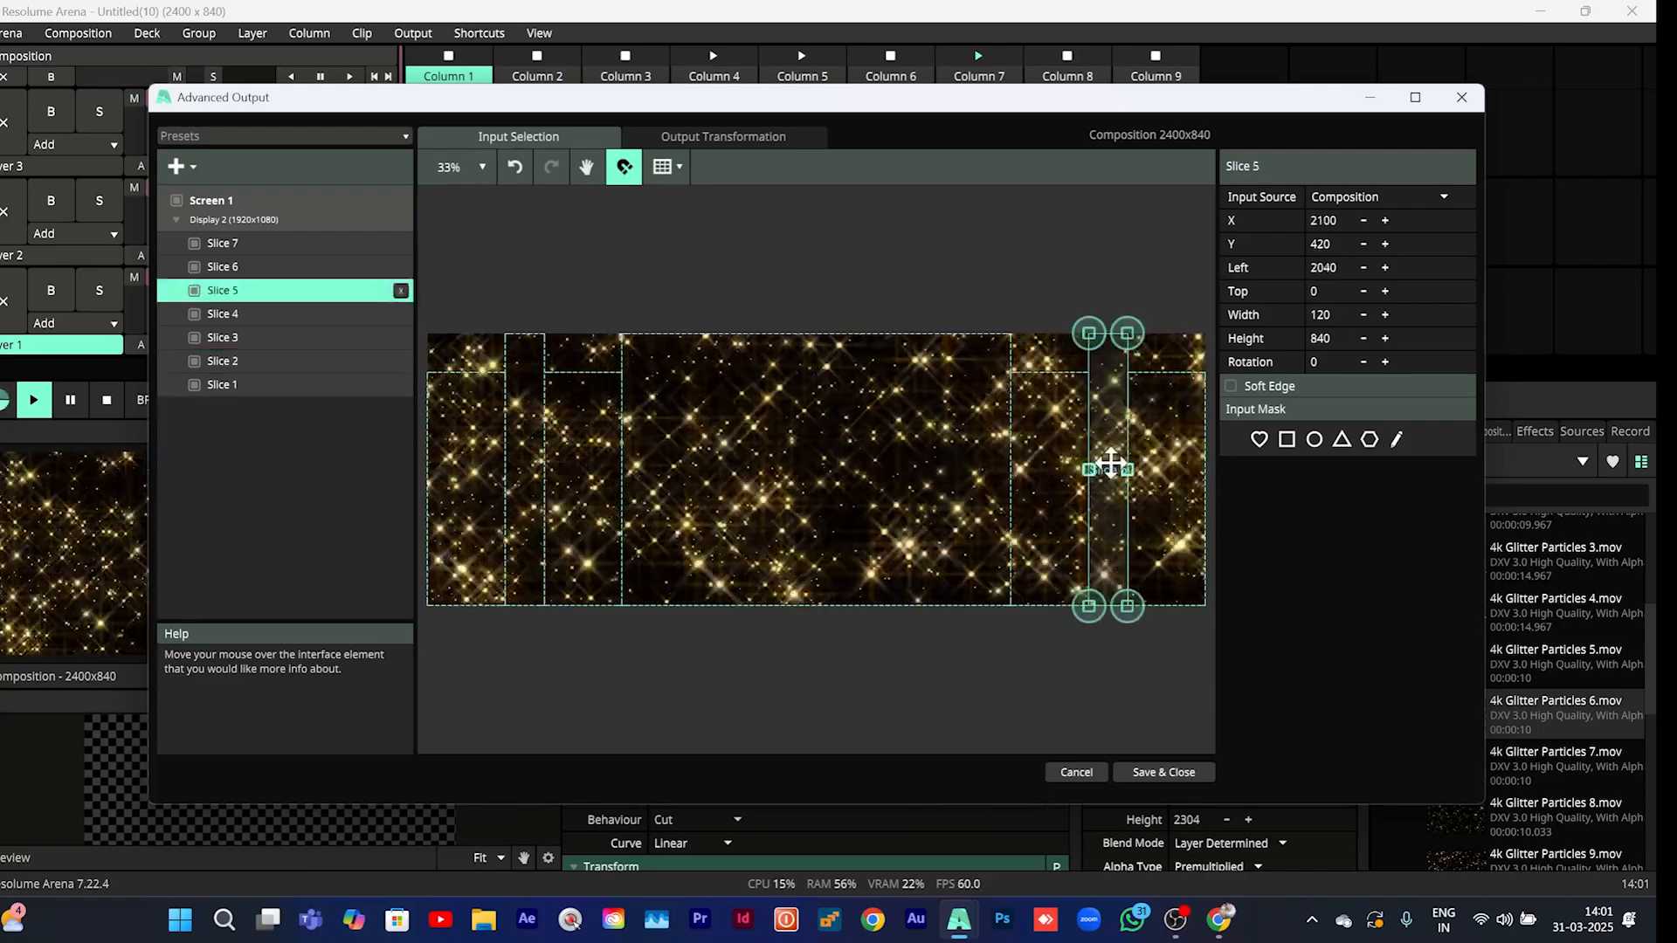
left_click(1164, 460)
left_click(524, 442)
left_click(475, 454)
left_click(573, 456)
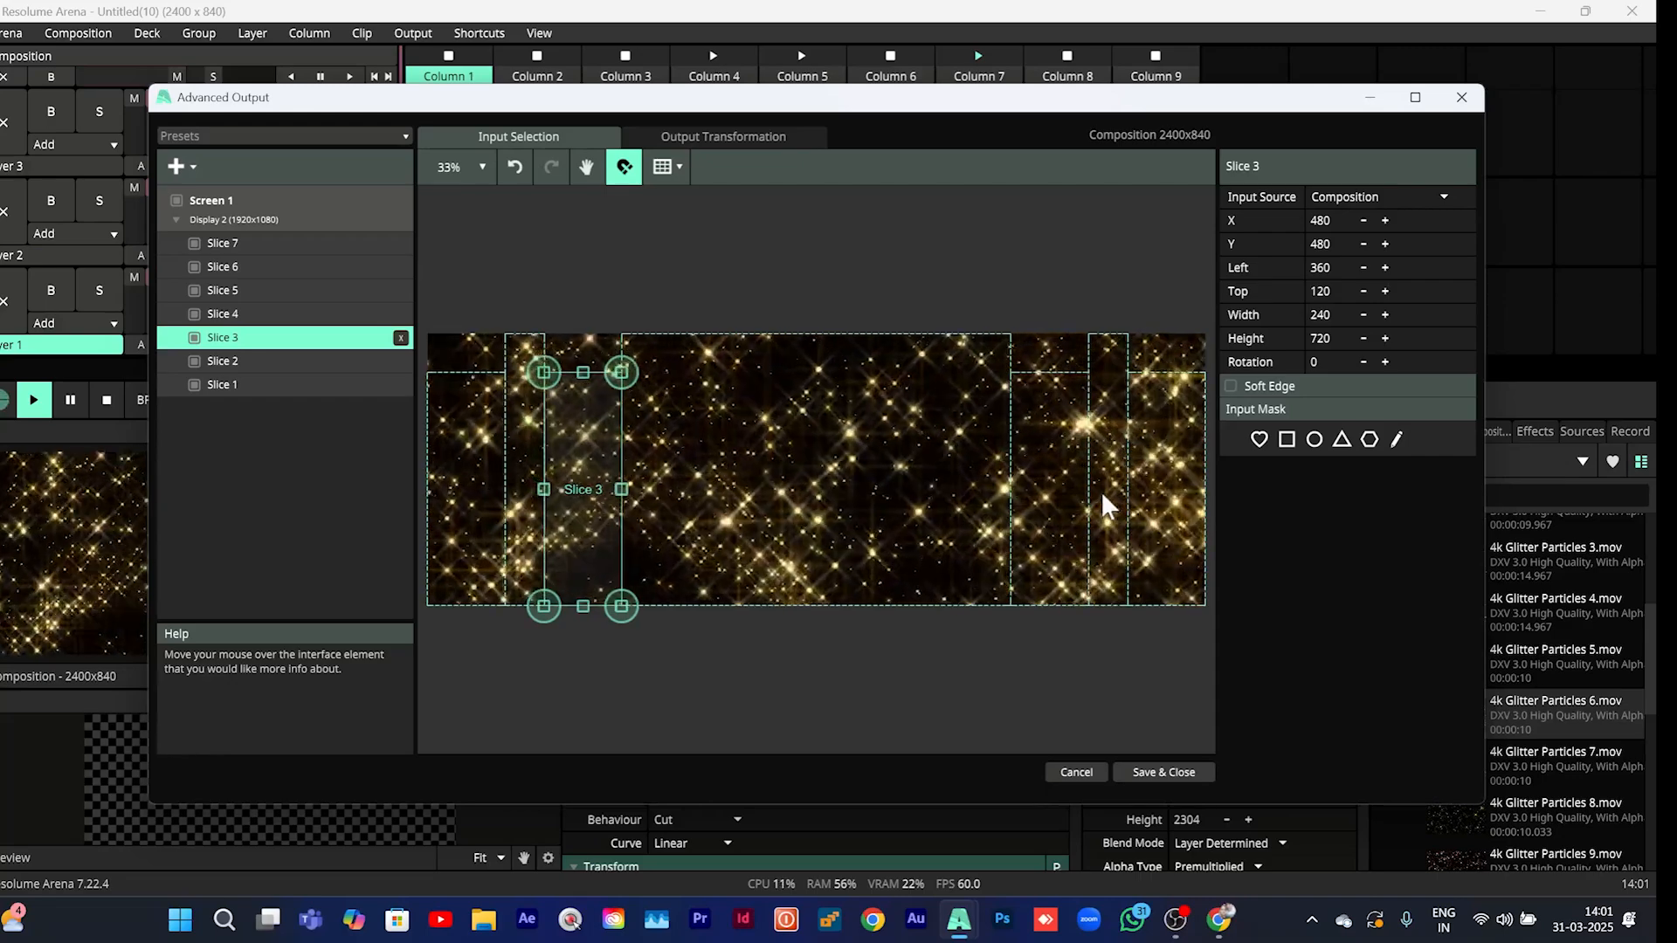
Select all seven slices and make their output transformation match their input shapes
left_click(244, 243)
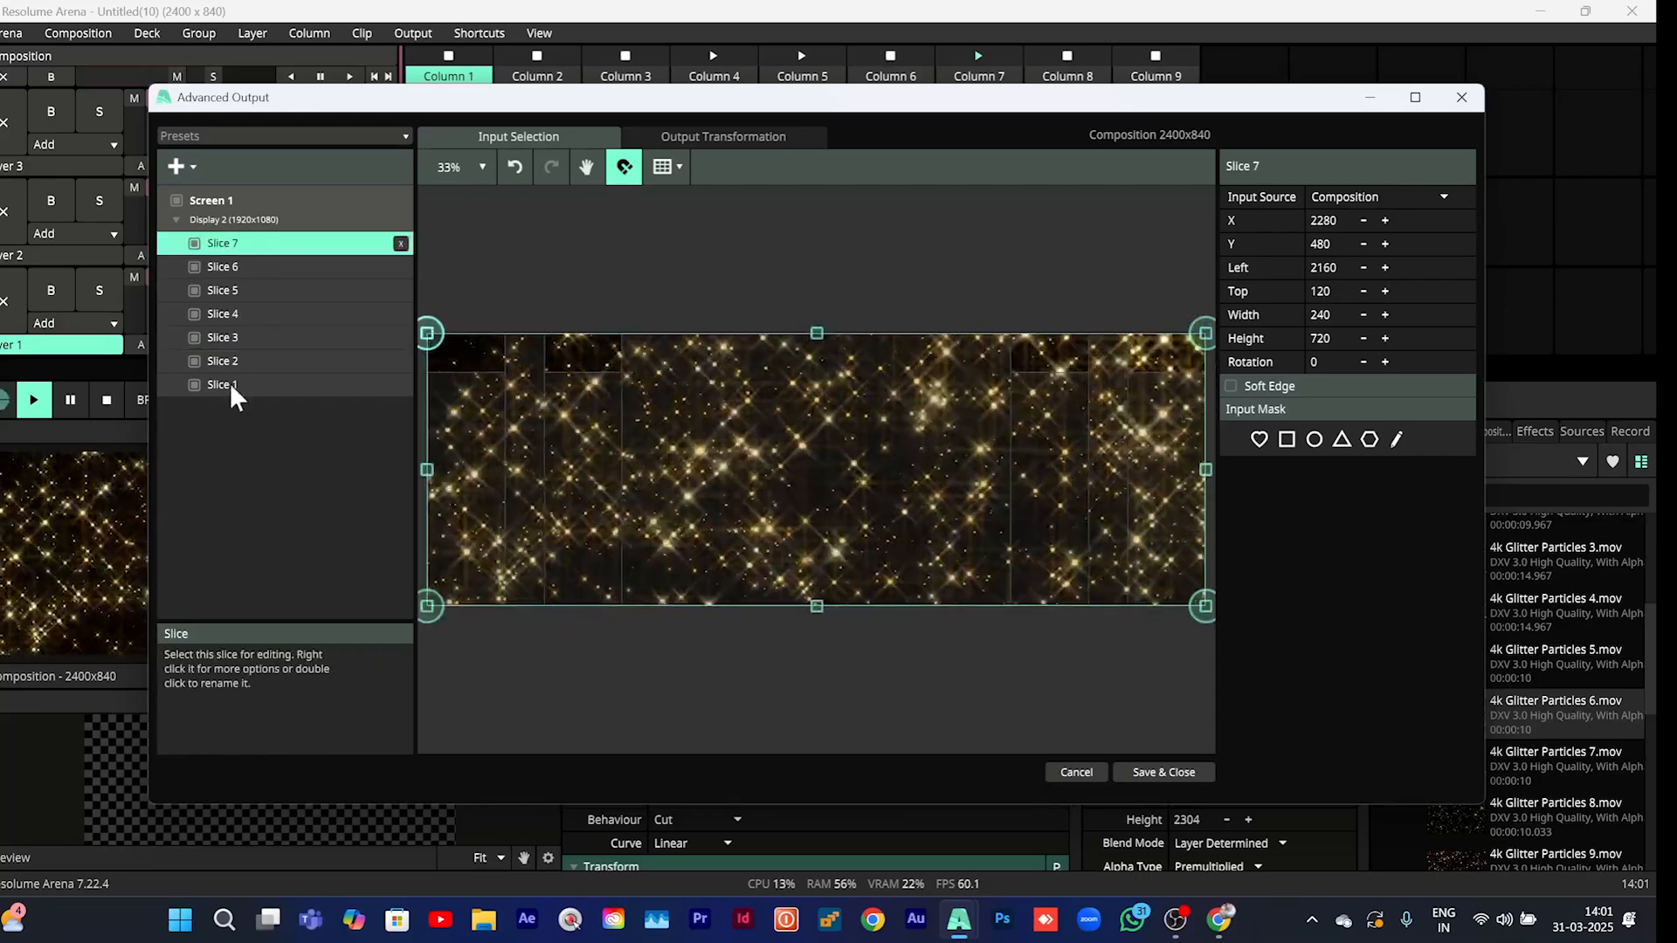
left_click(229, 384, "shift")
left_click(747, 131)
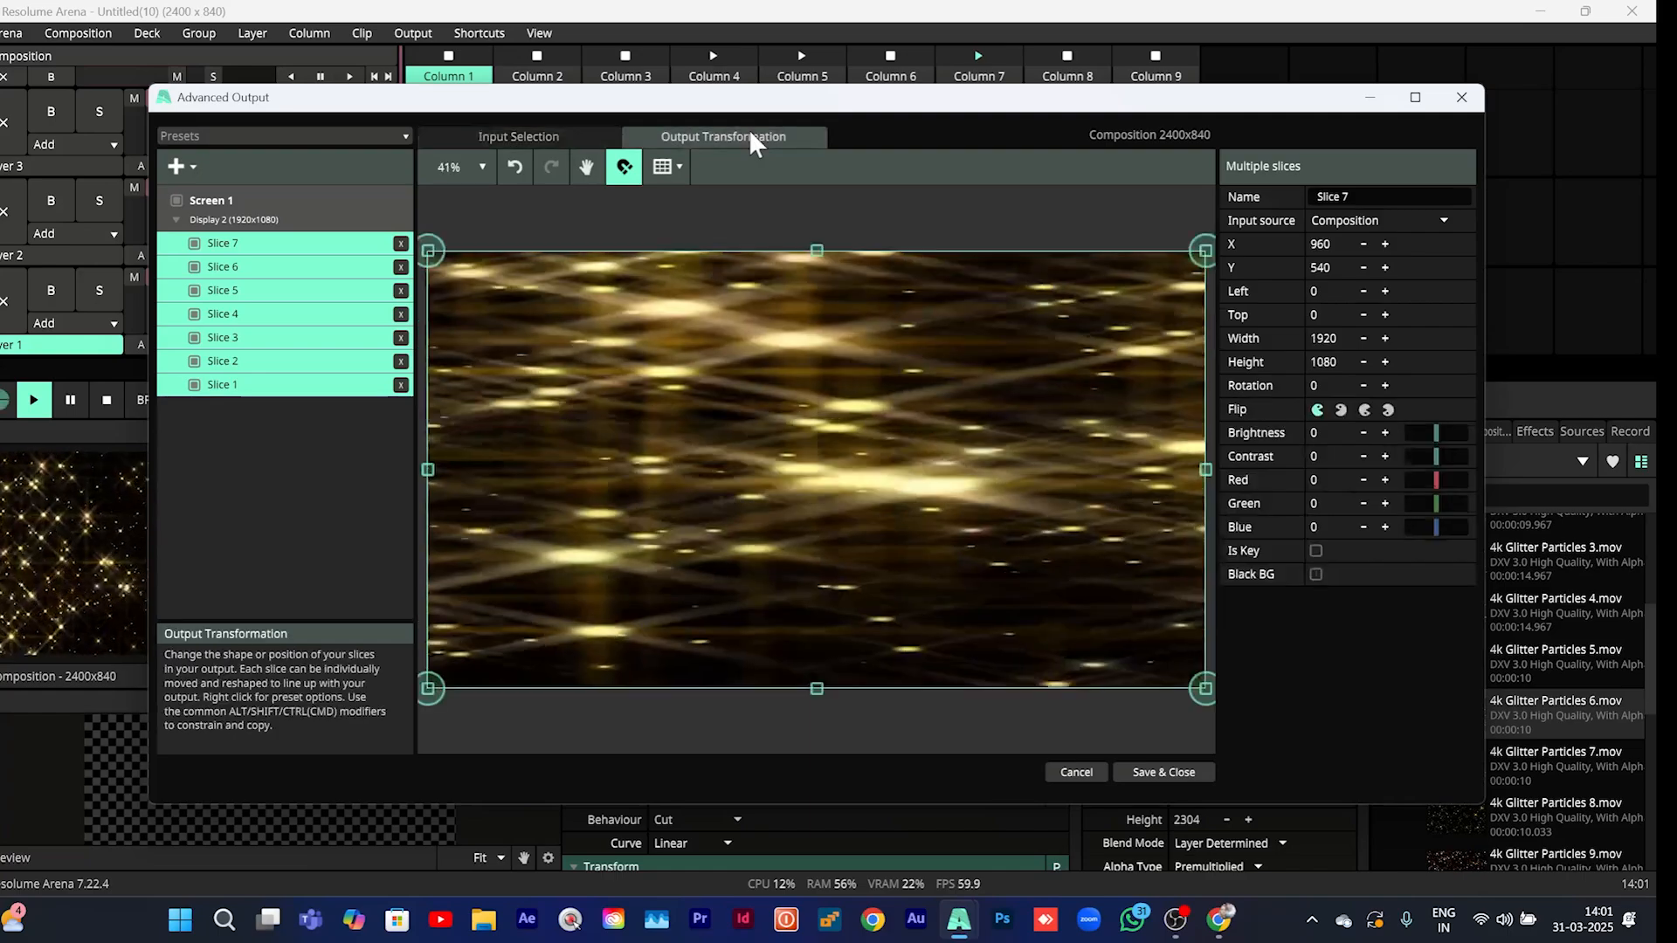
right_click(739, 442)
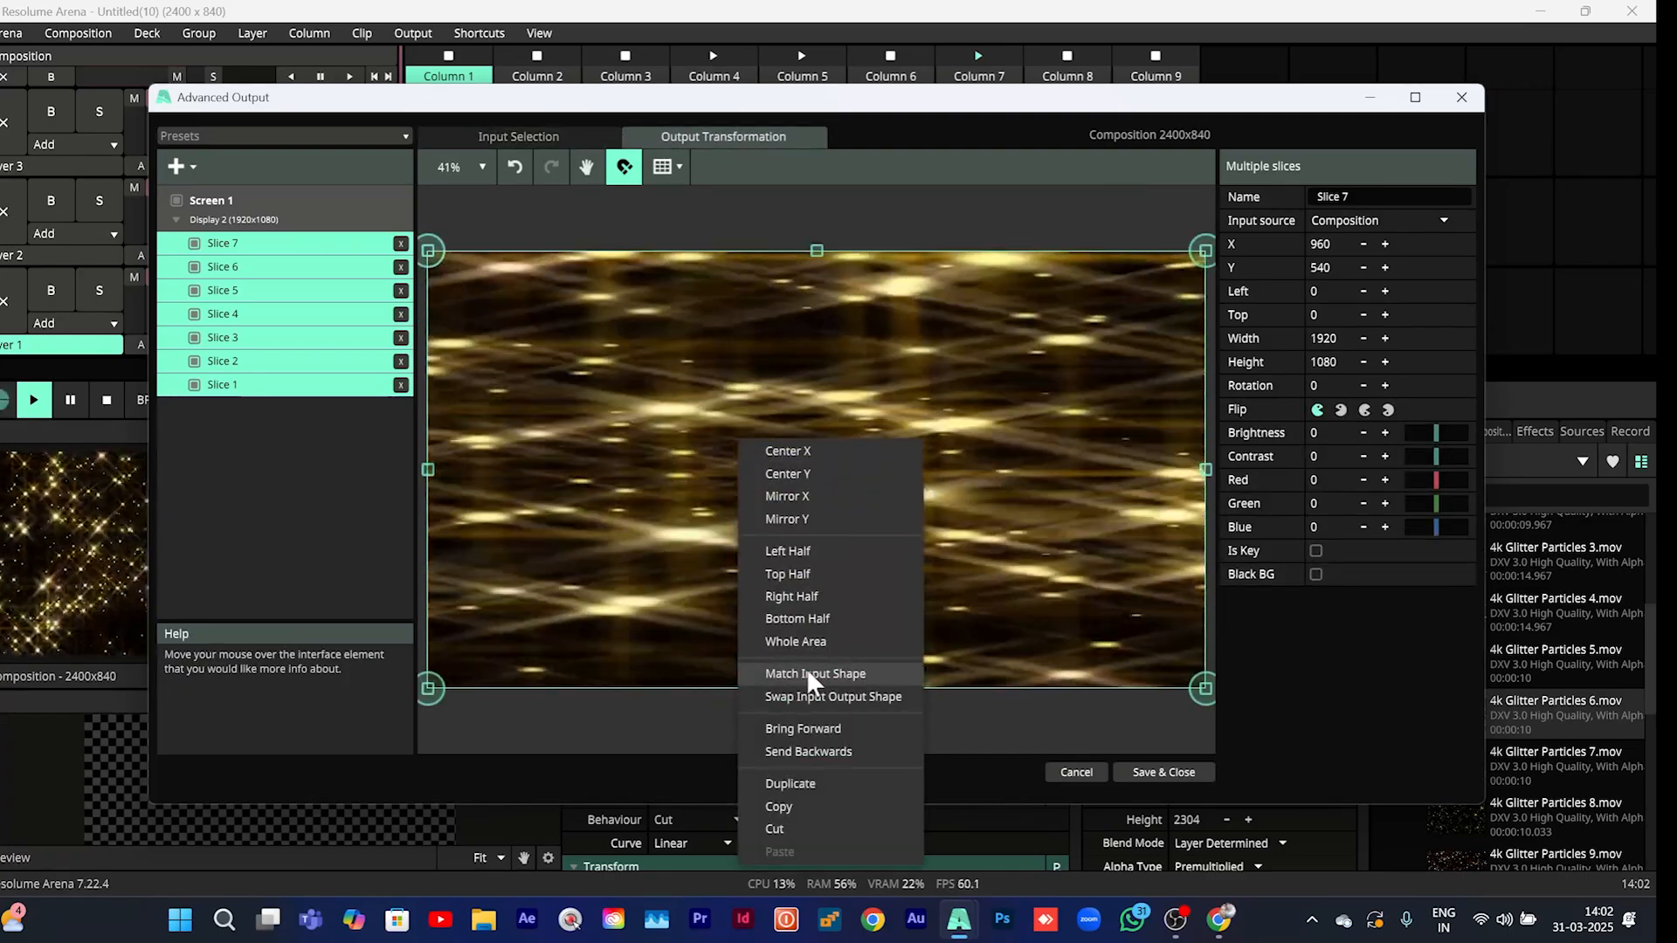
left_click(807, 673)
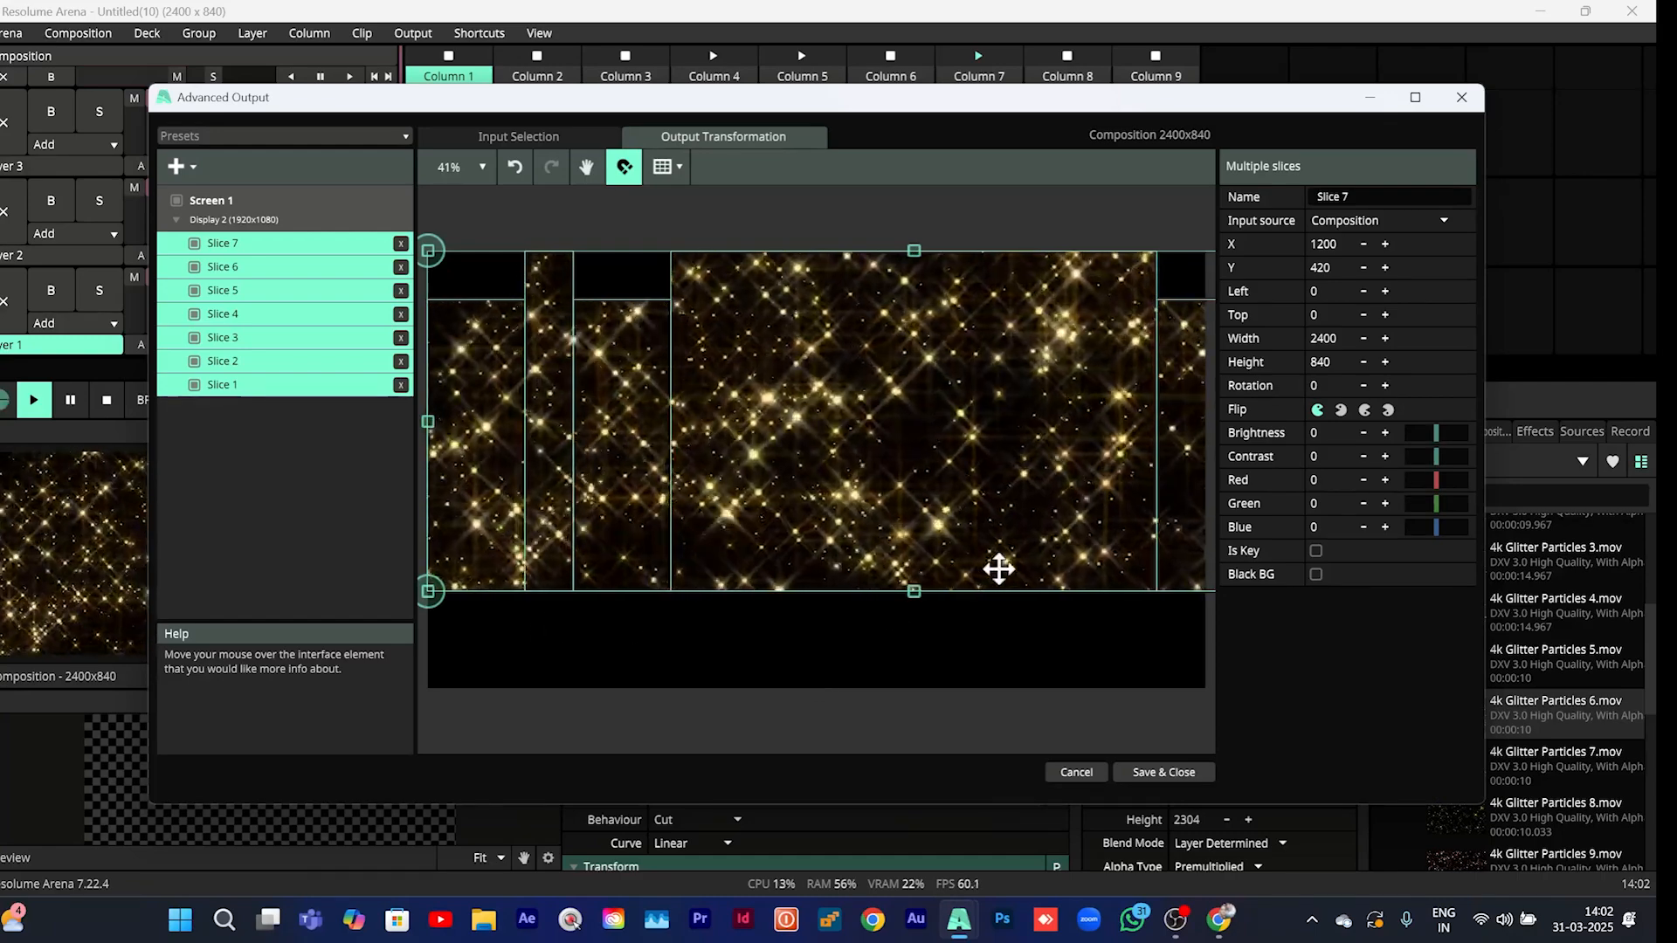
Fit the group of seven slices to the whole output area and inspect the individual slices
scroll(999, 569, "down", 5)
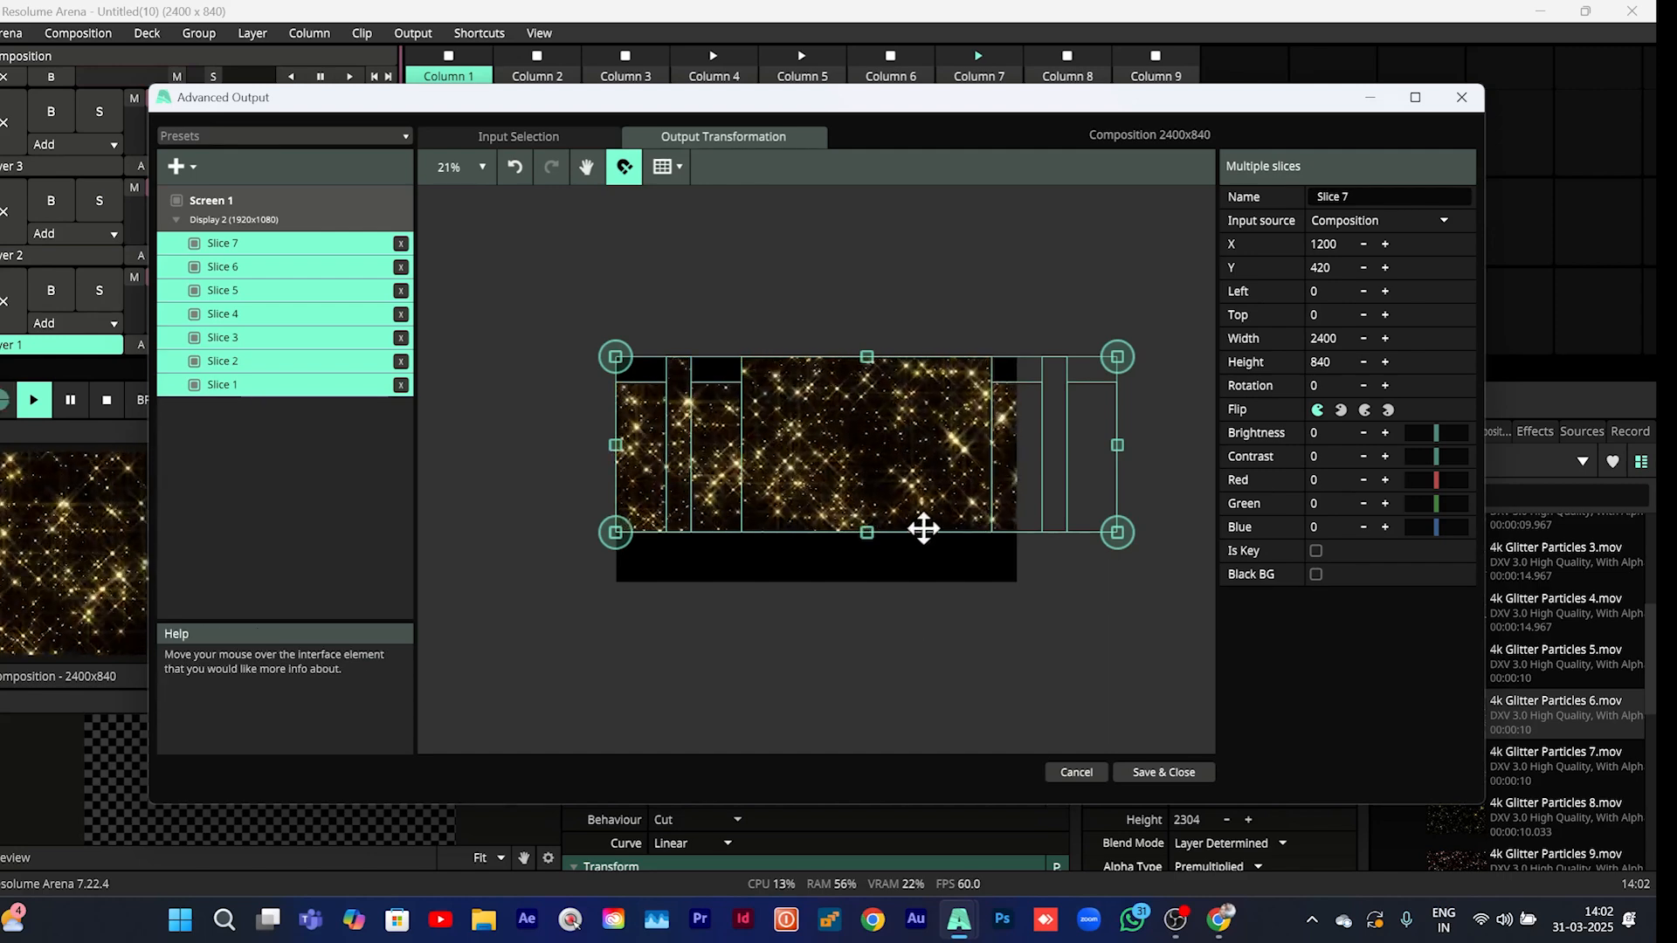
right_click(834, 447)
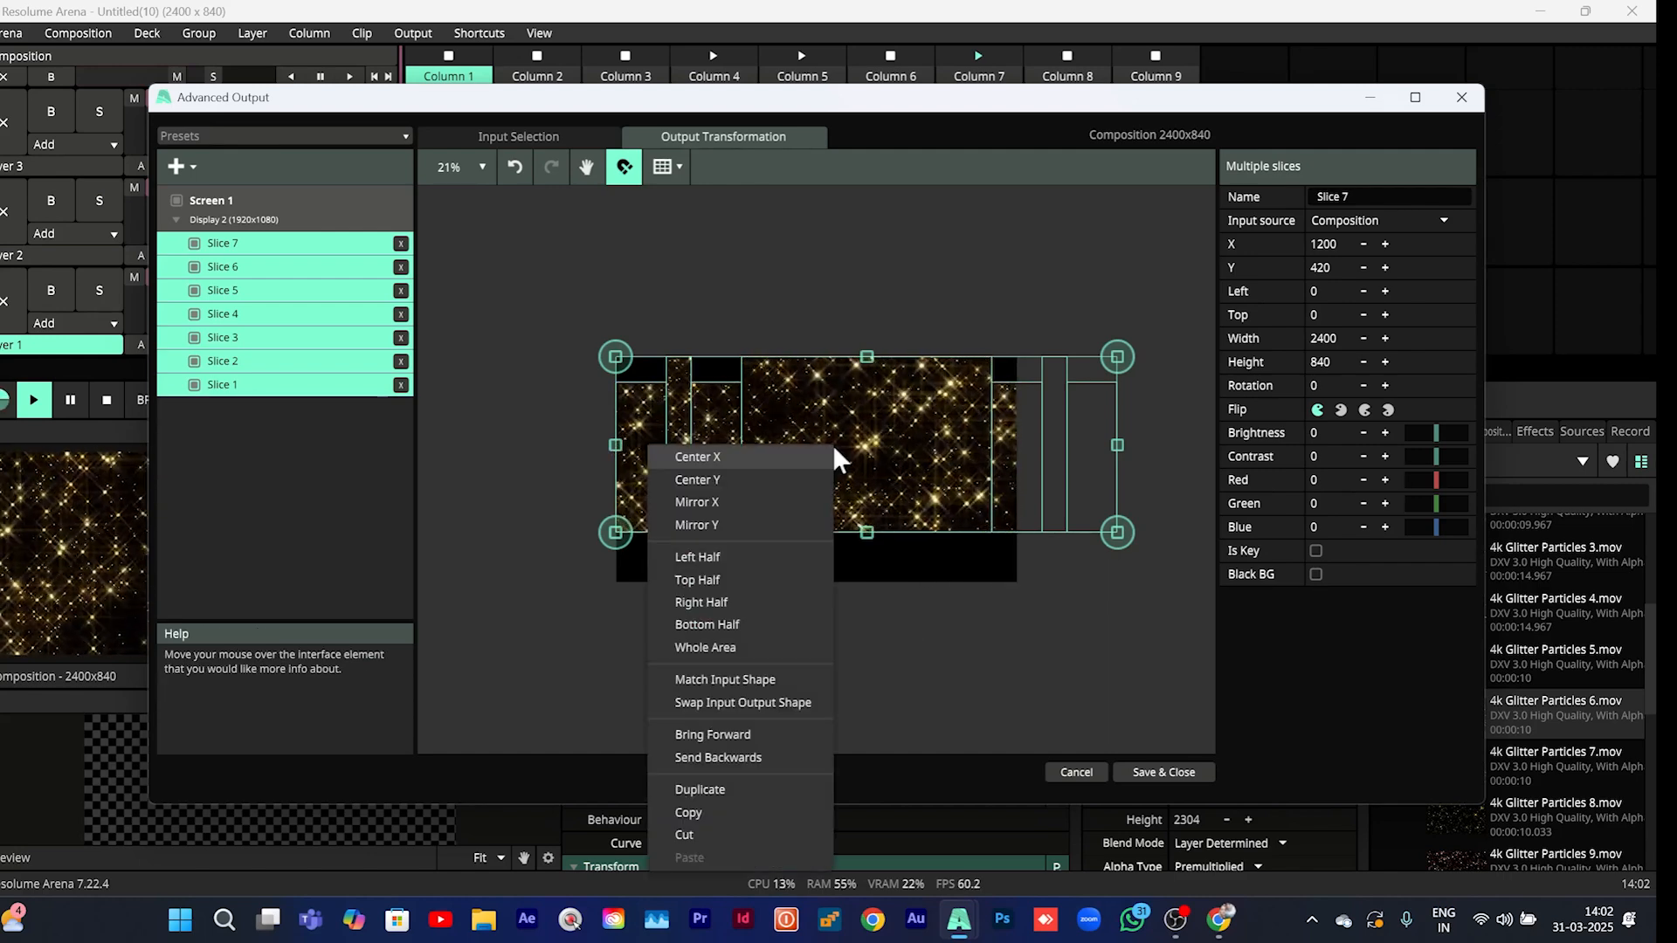
left_click(757, 647)
scroll(757, 647, "up", 2)
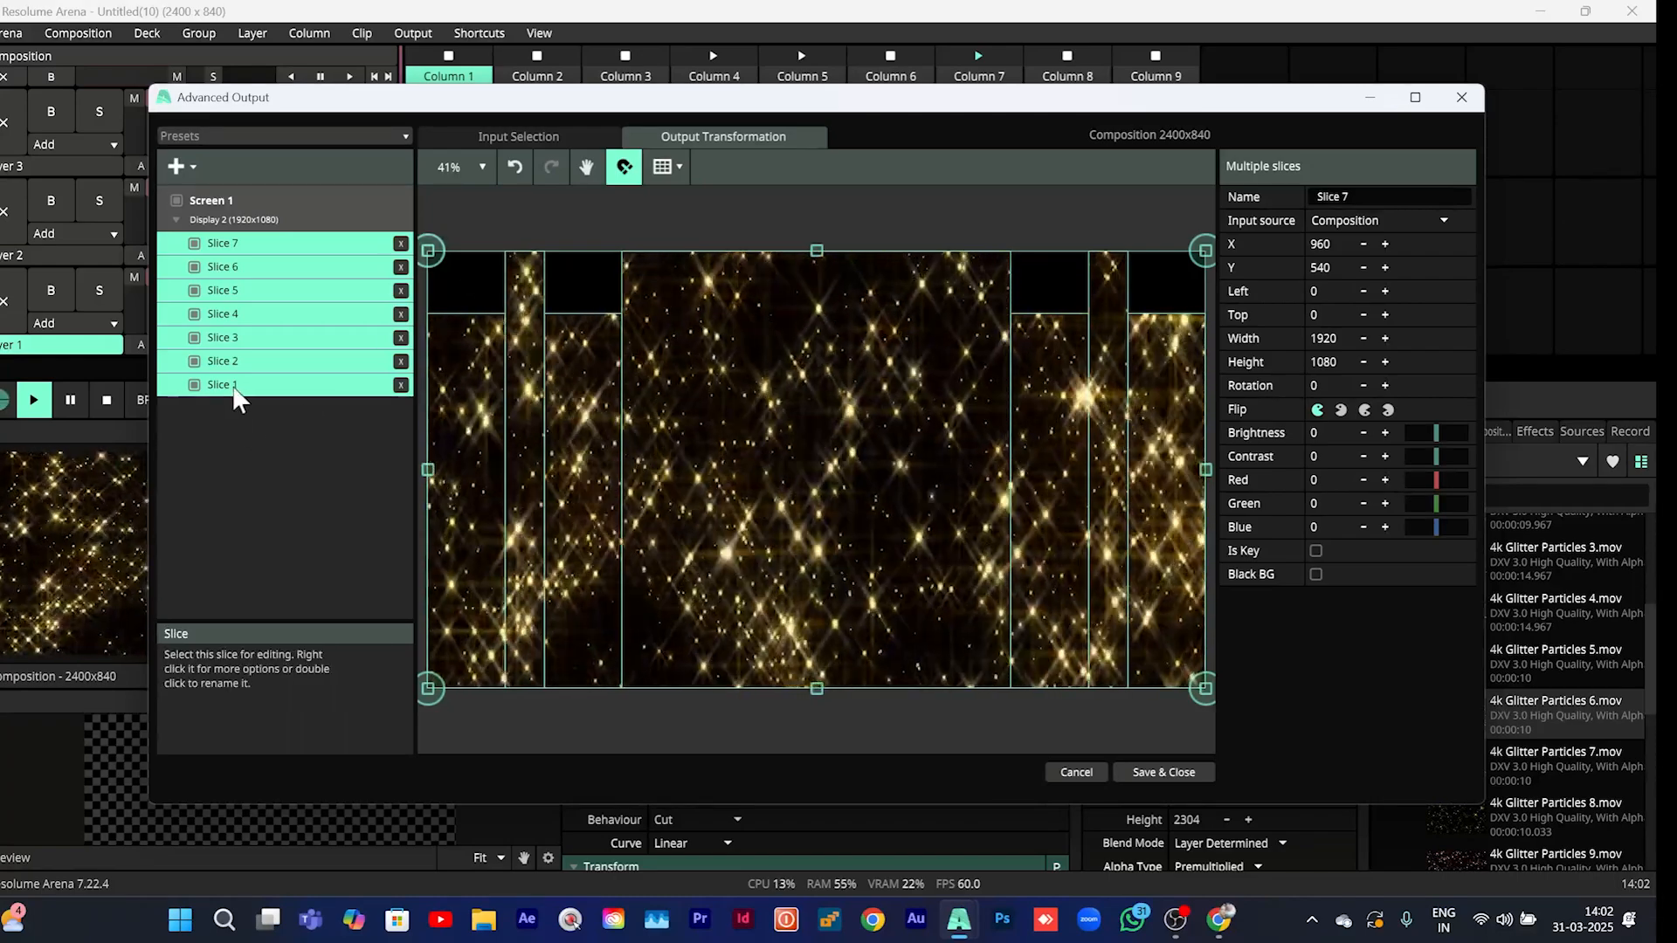
left_click(235, 389)
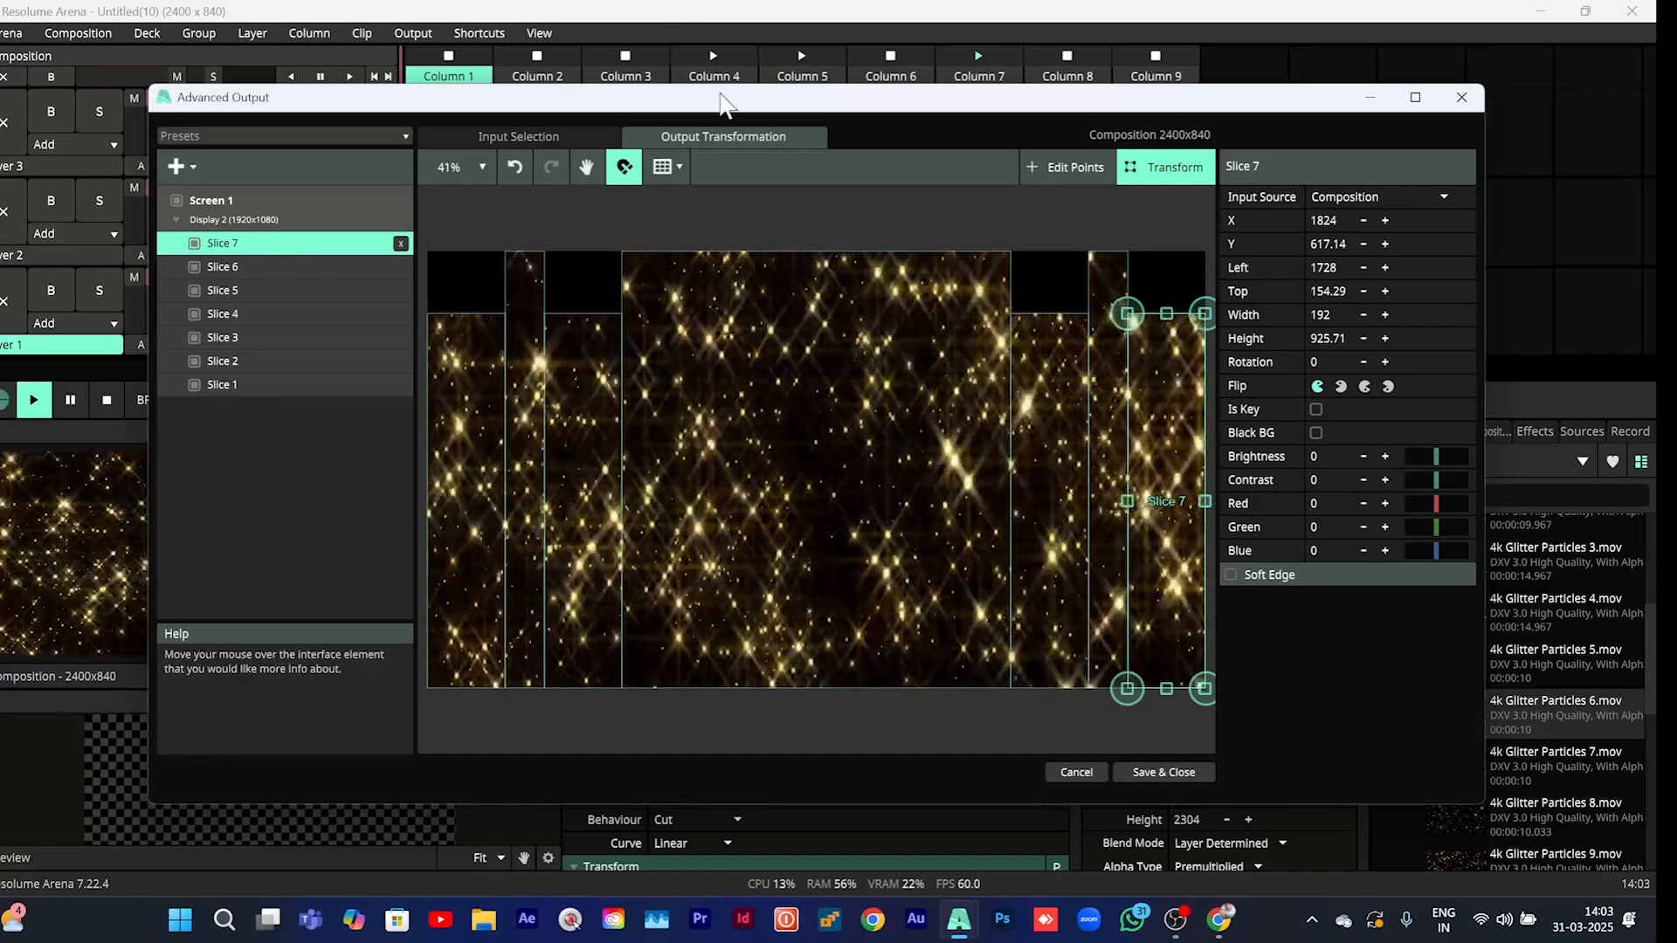
Load Cyberspace_03.mov from the cyber space folder's Kev Zhu collection into Layer 2, Column 8, and play it through the slices
left_click_drag(721, 103, 519, 235)
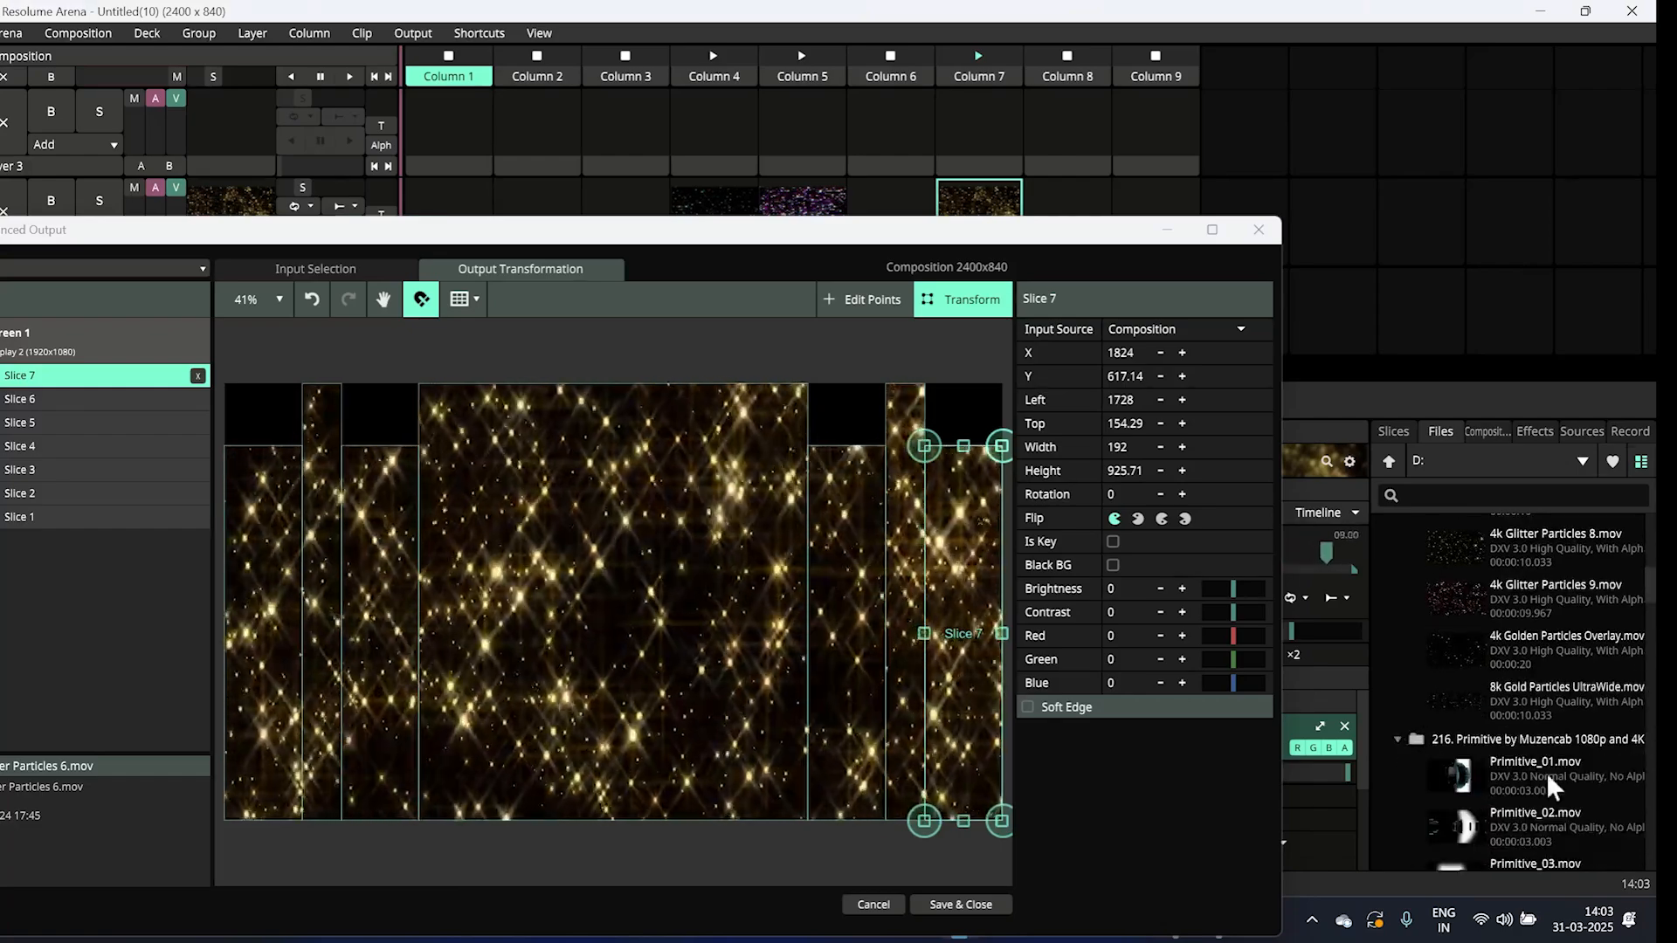
left_click(1397, 762)
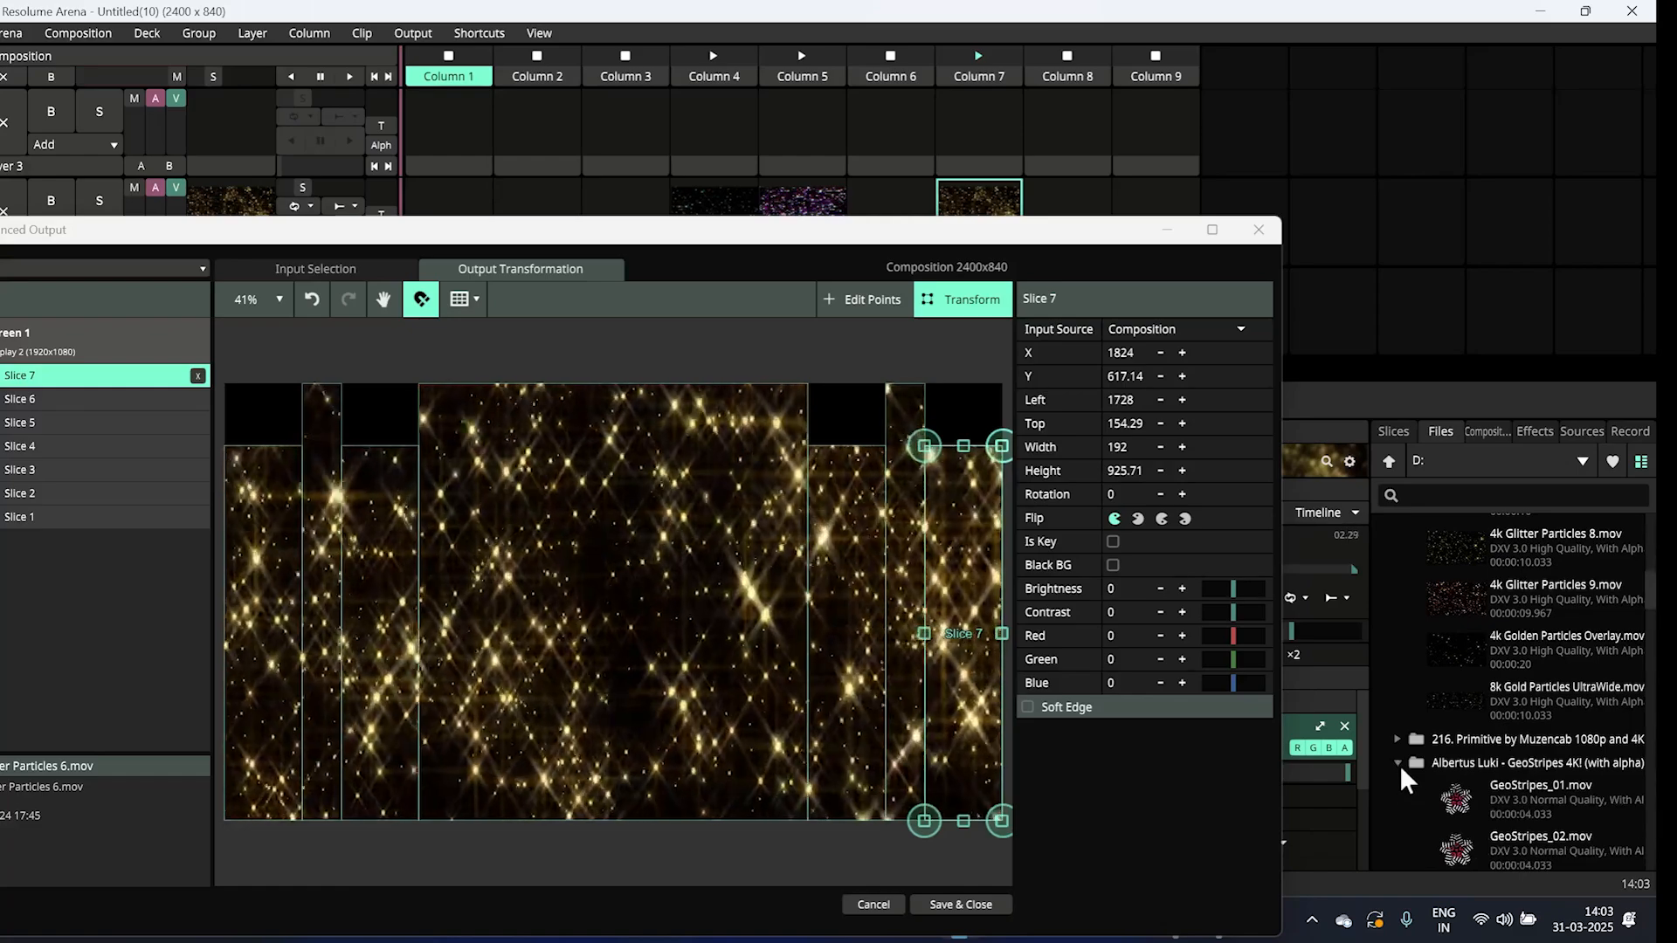
left_click(1399, 765)
left_click(1394, 807)
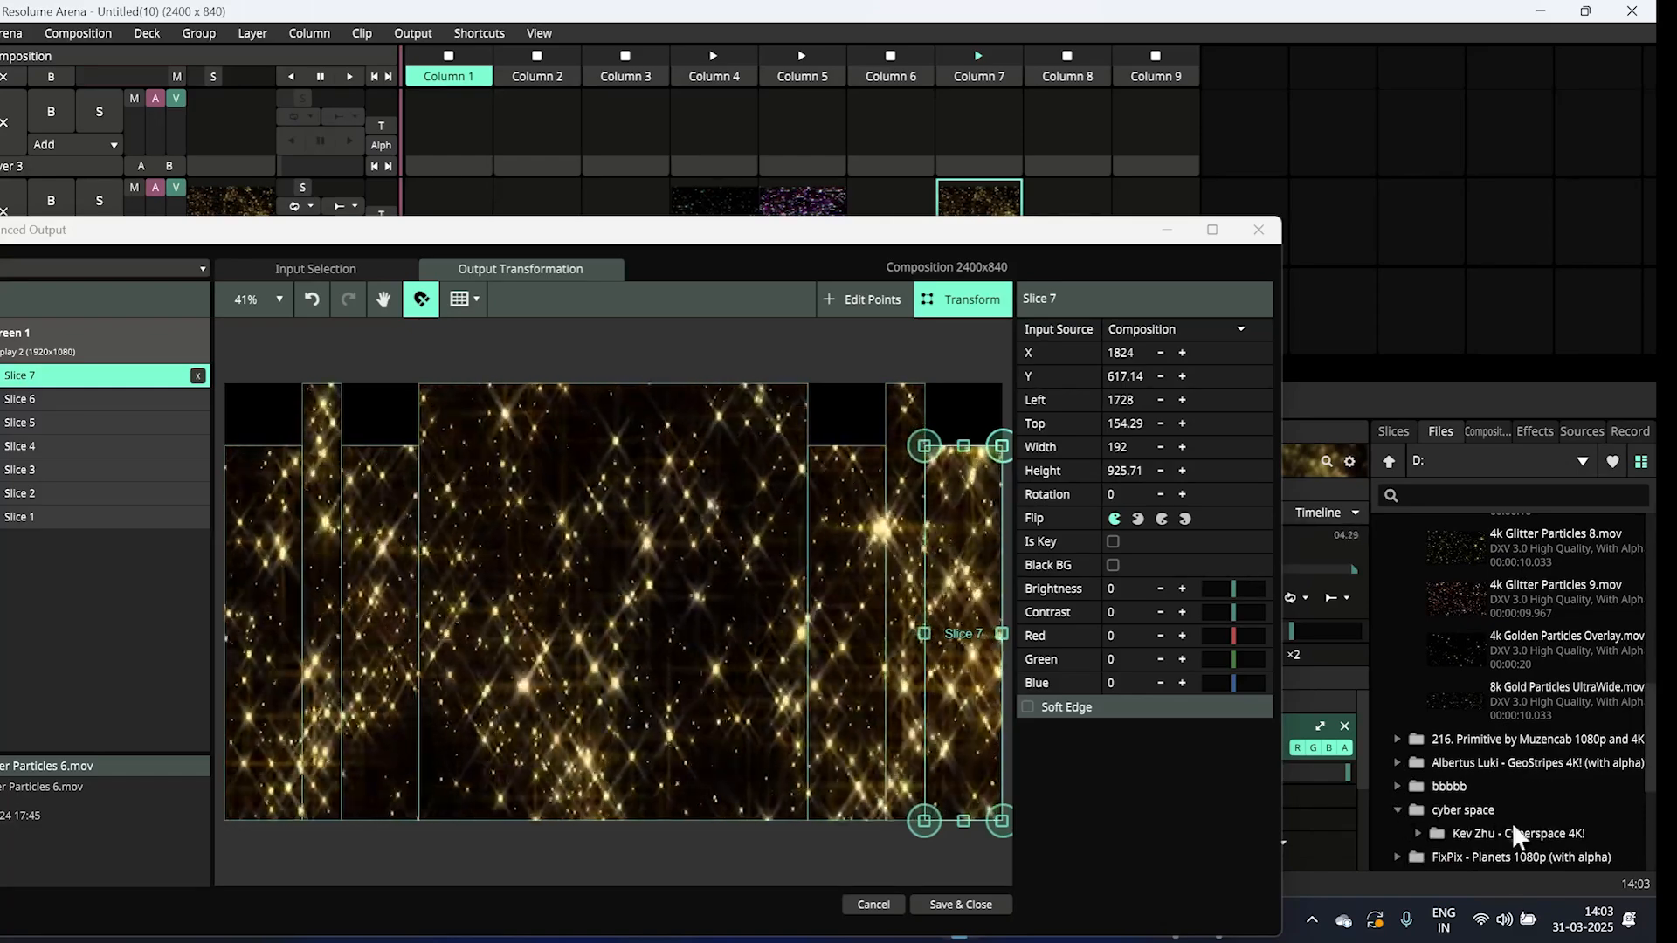
left_click(1416, 833)
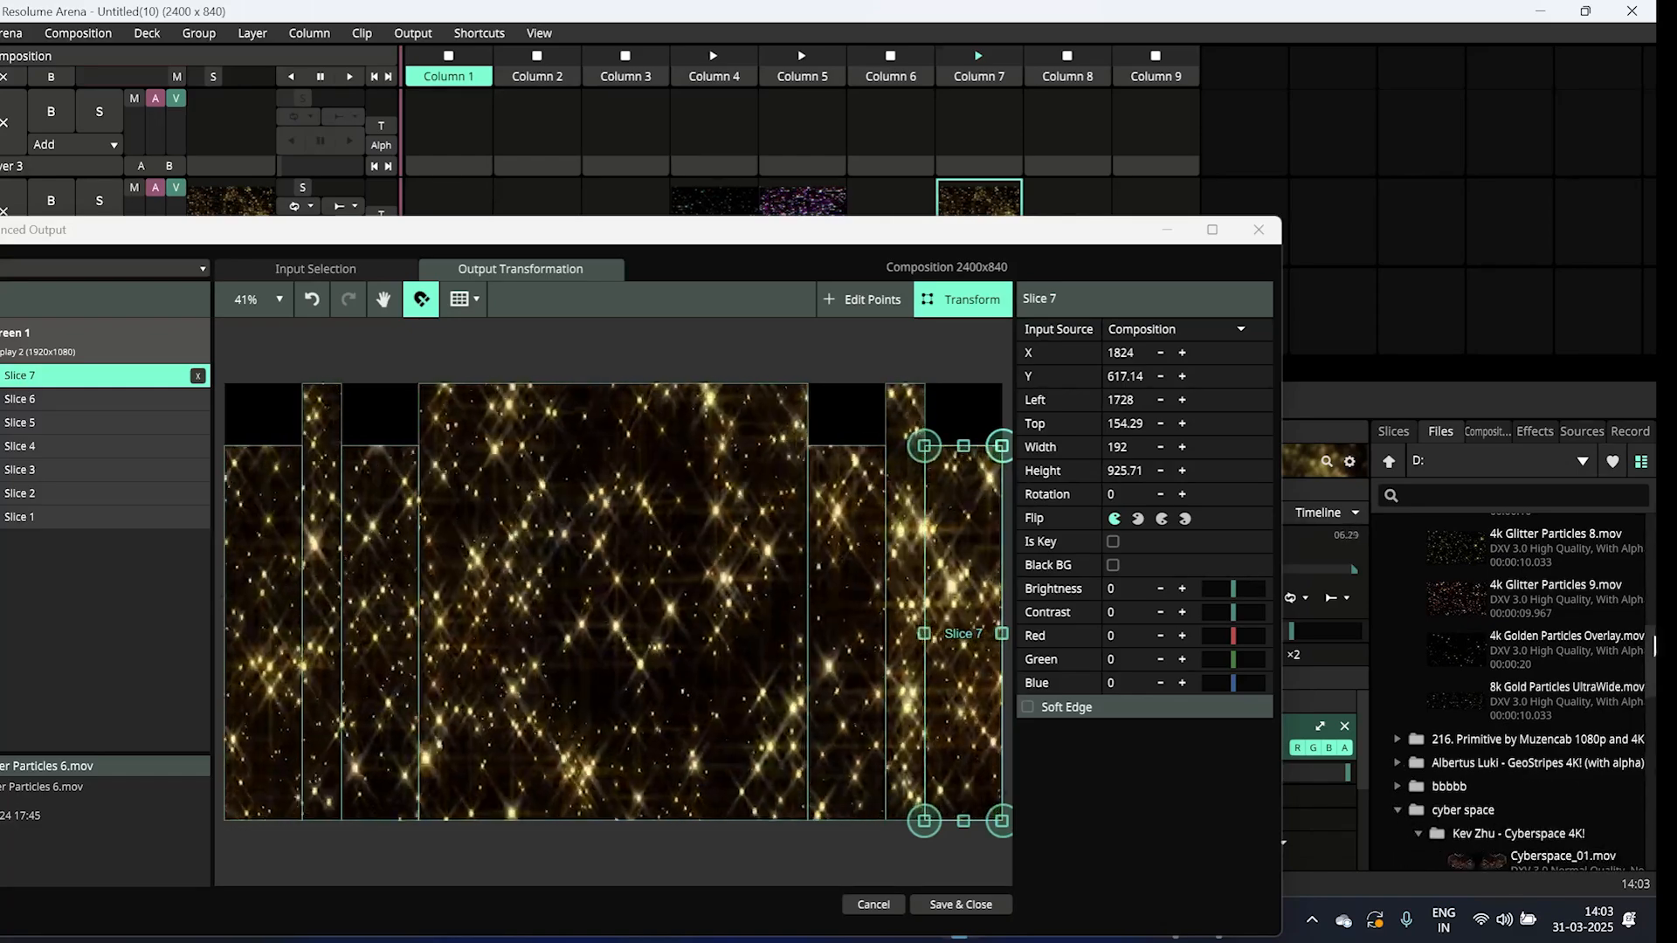
scroll(1511, 690, "down", 5)
left_click_drag(1539, 690, 1081, 183)
left_click(1079, 185)
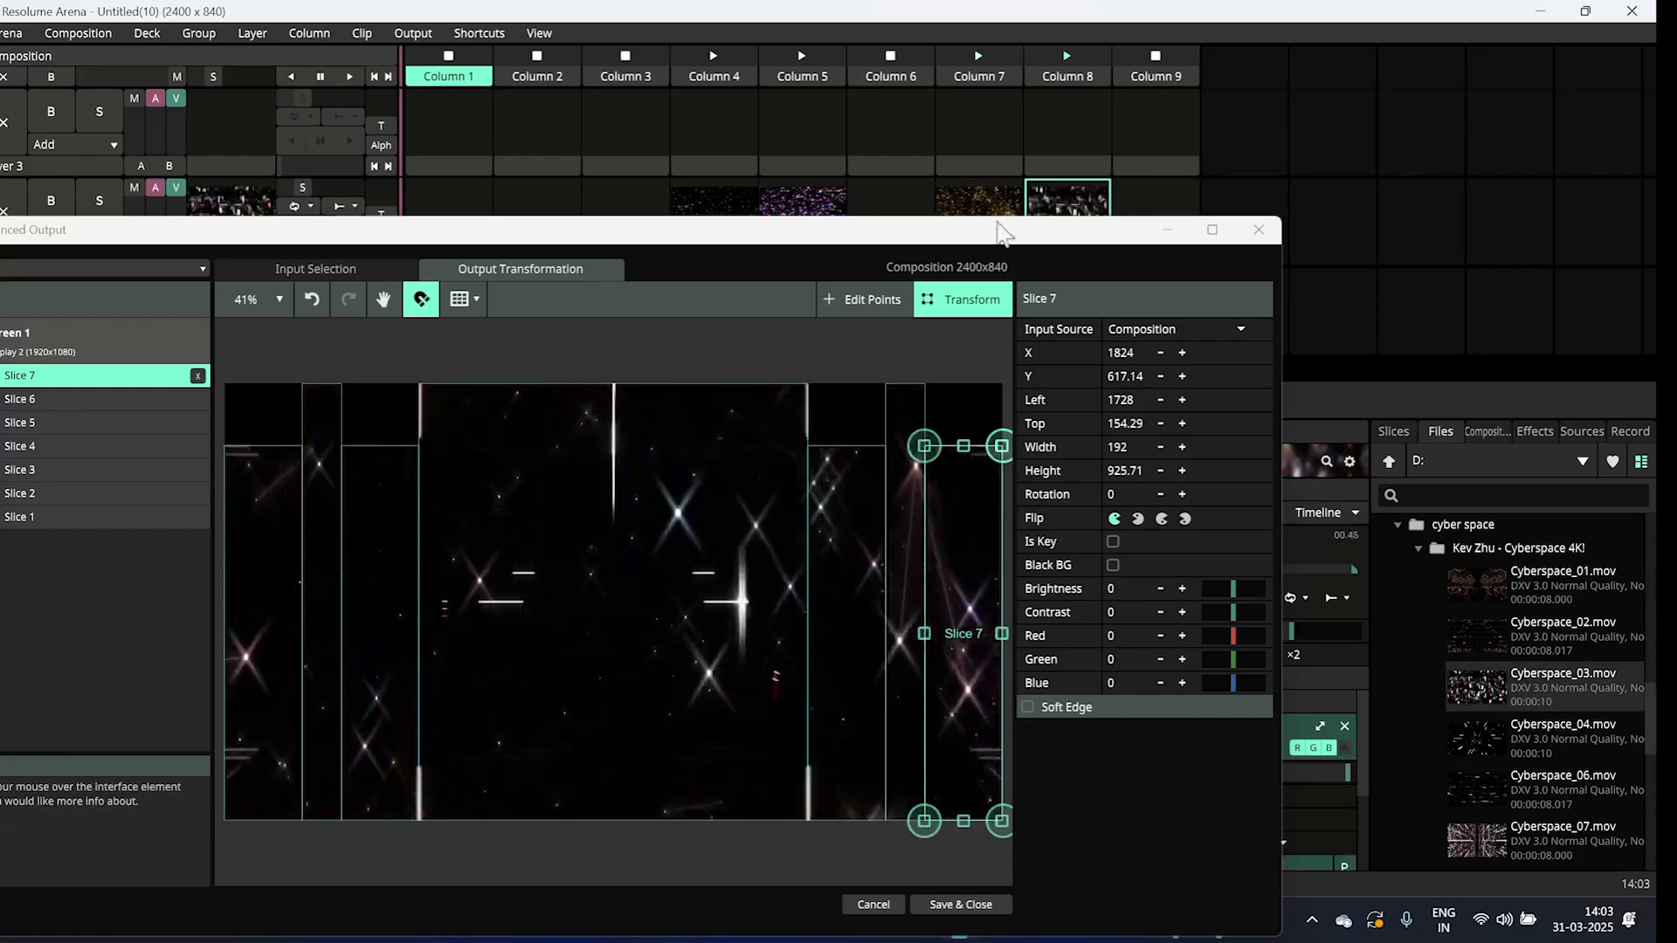
left_click_drag(782, 223, 1042, 194)
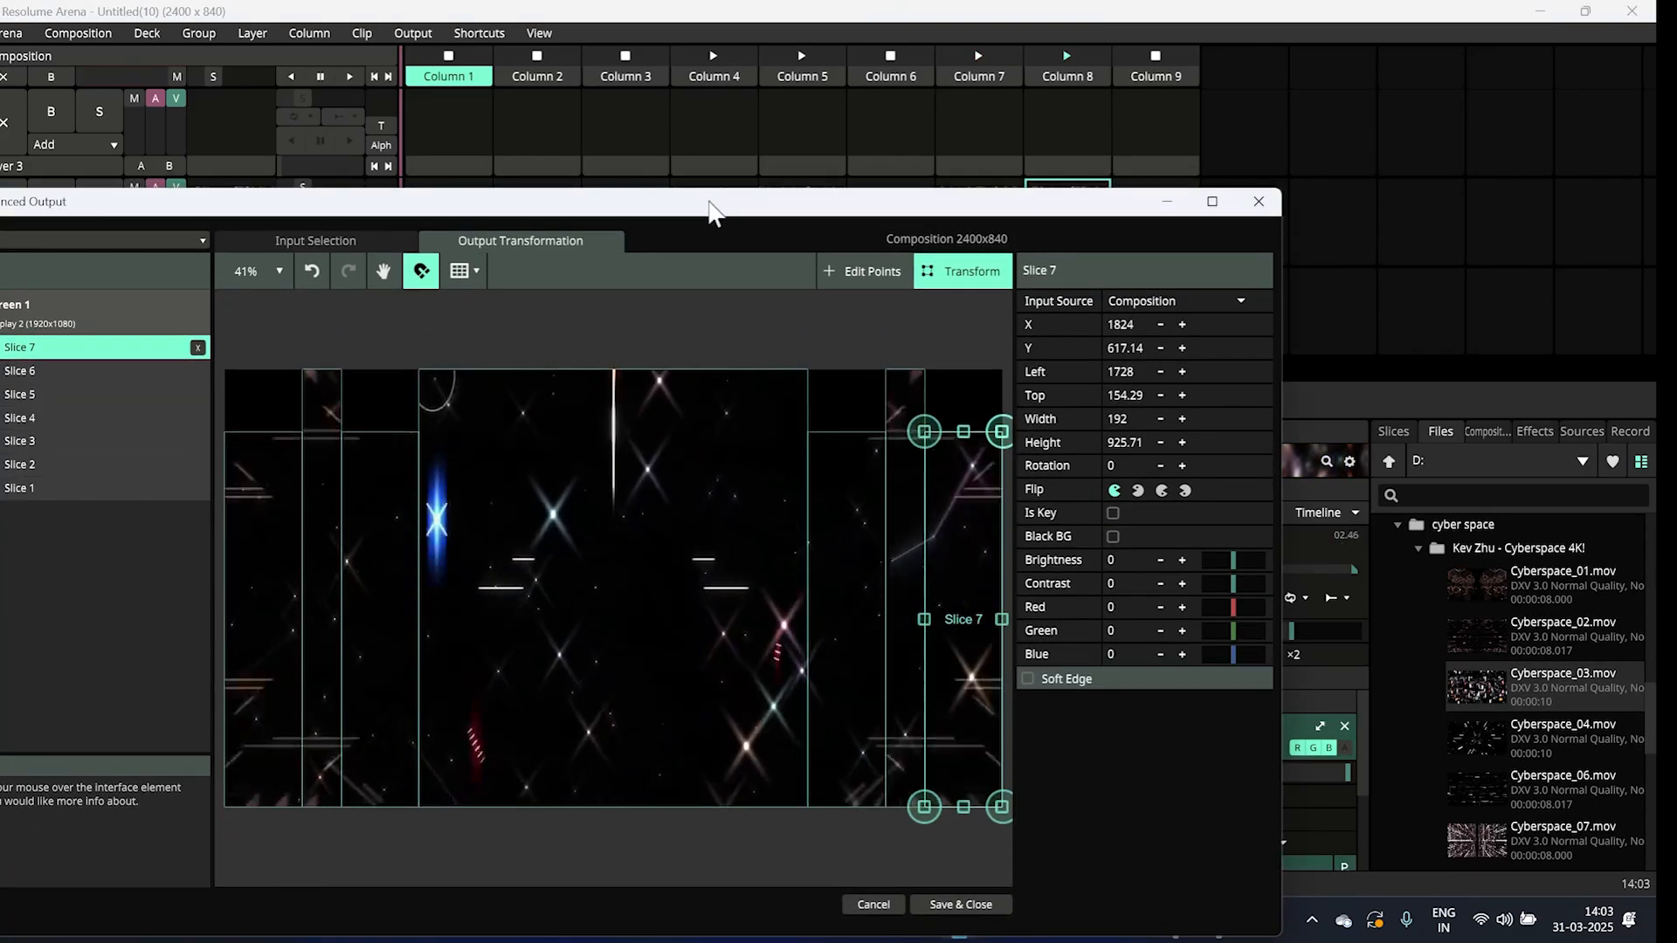
left_click_drag(709, 212, 861, 161)
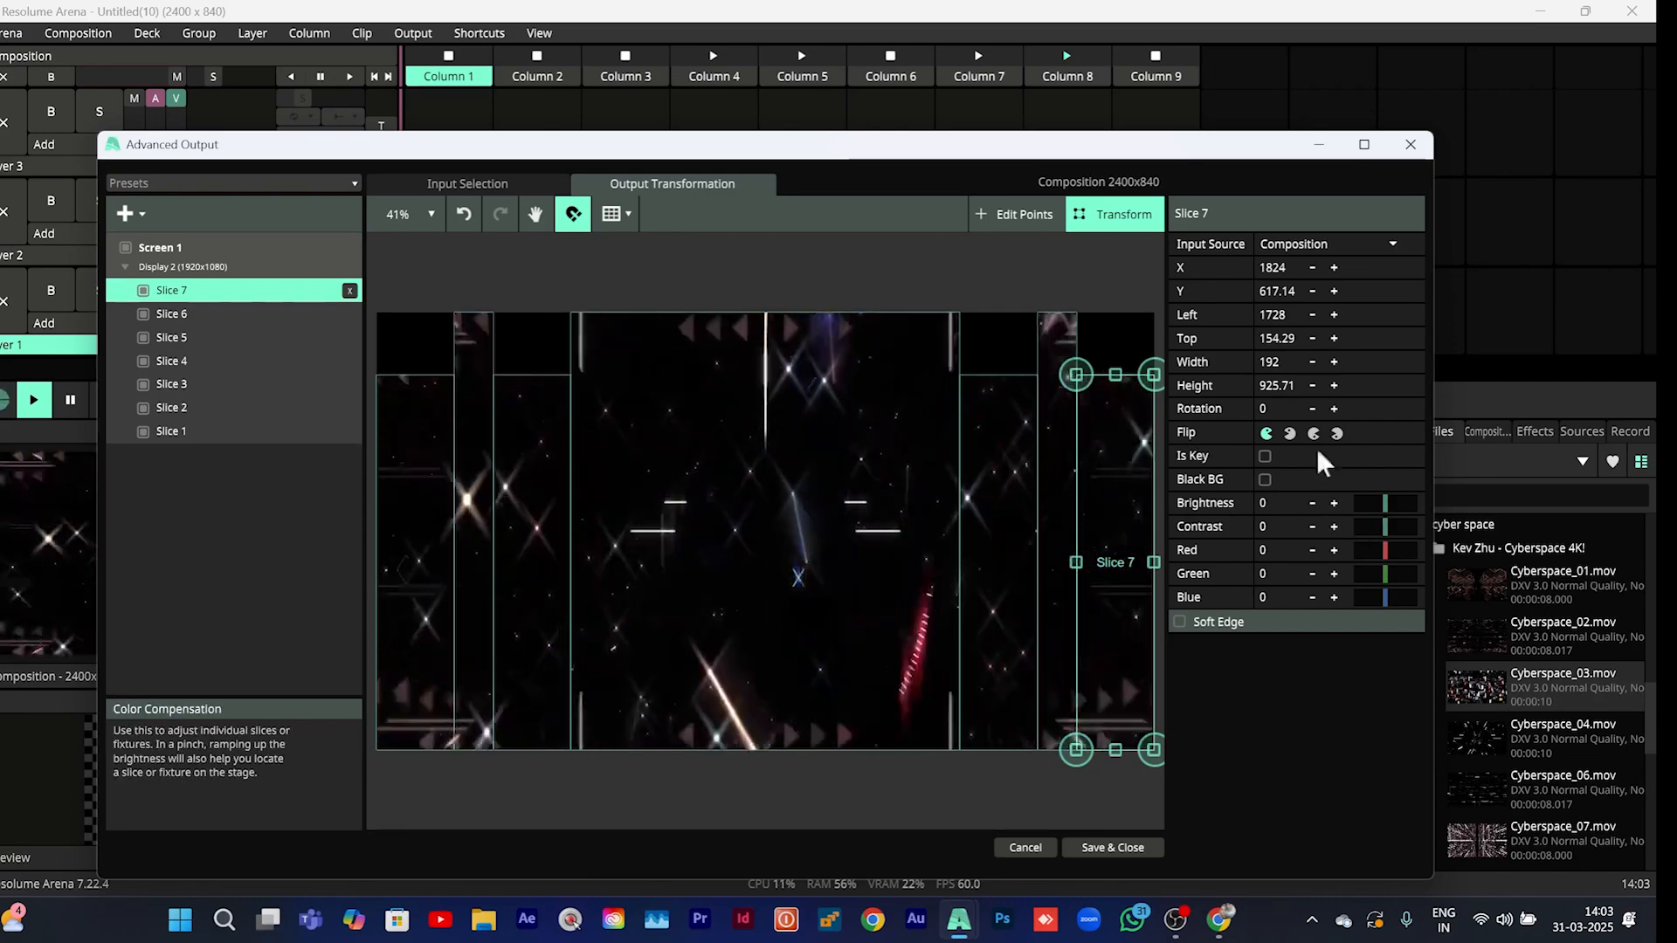
left_click_drag(892, 155, 962, 87)
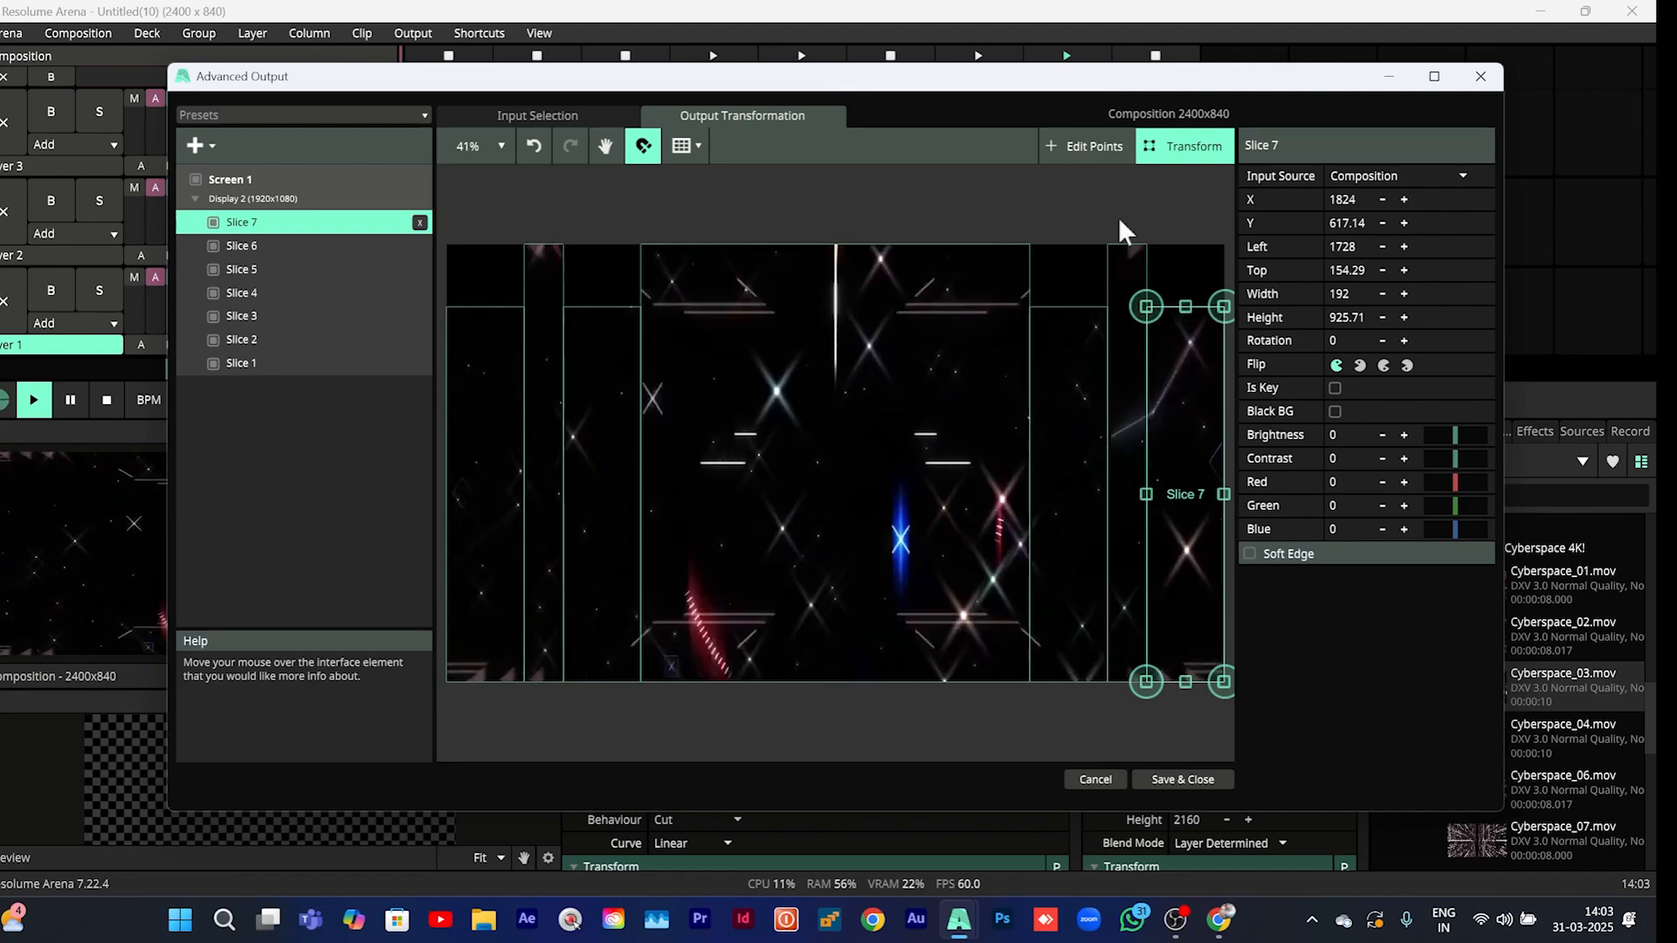
Load Cyberspace_04.mov into Layer 2, Column 9, and play it to test the slice output
left_click_drag(1083, 84, 791, 80)
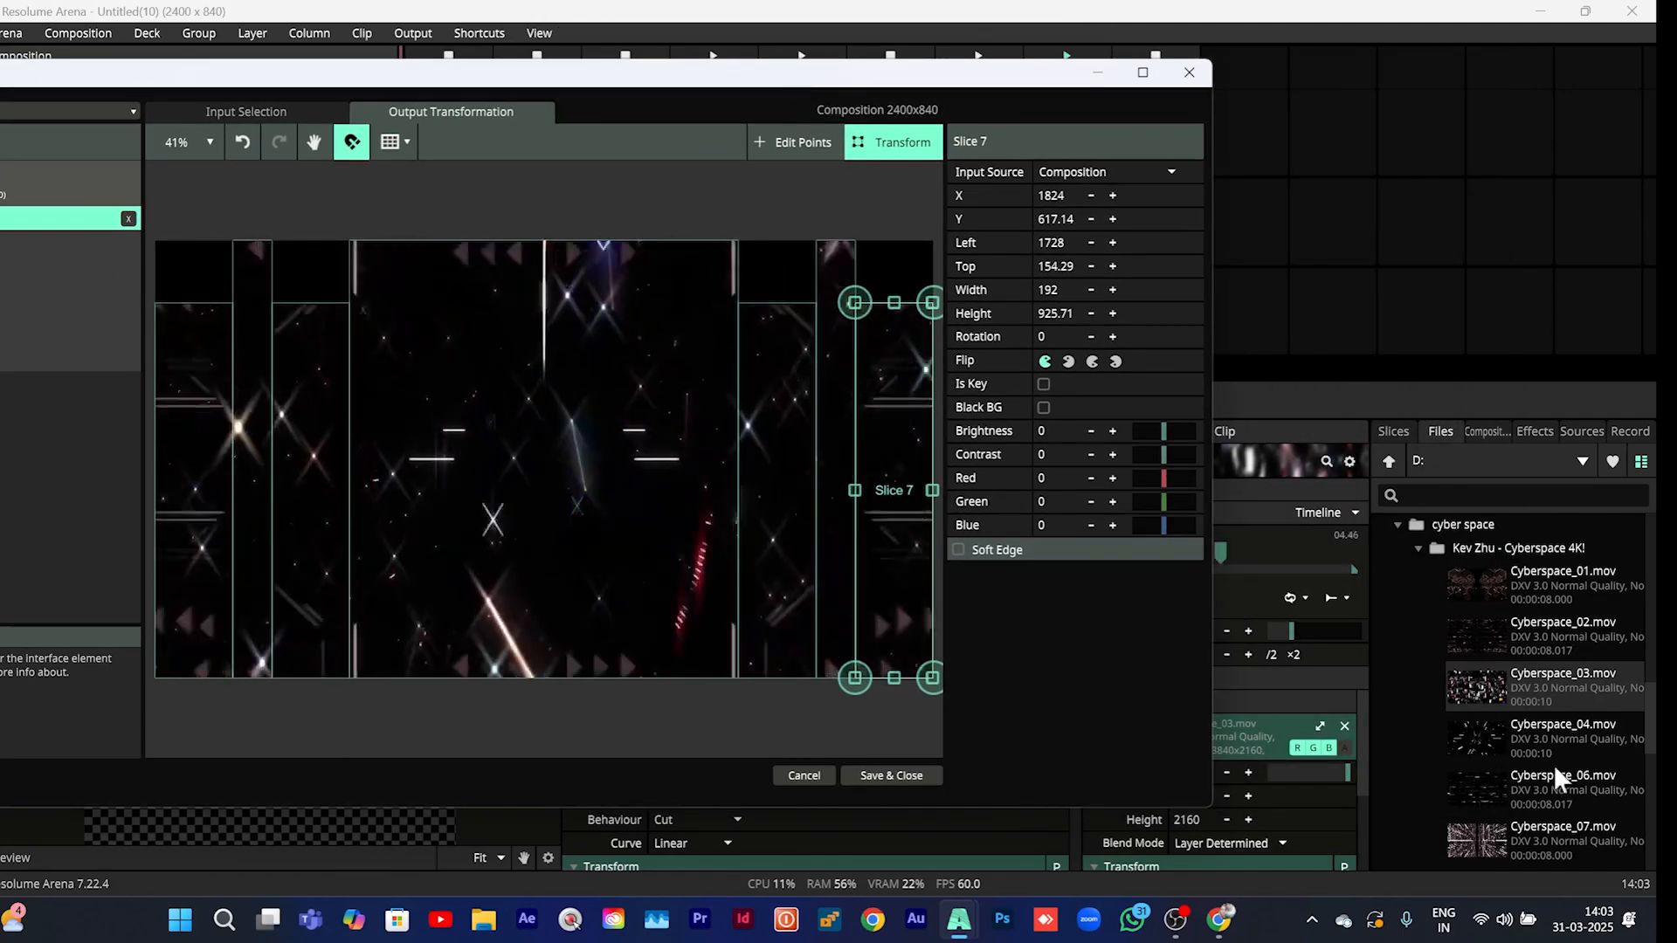
left_click_drag(1538, 737, 1327, 620)
left_click_drag(1326, 234, 1325, 210)
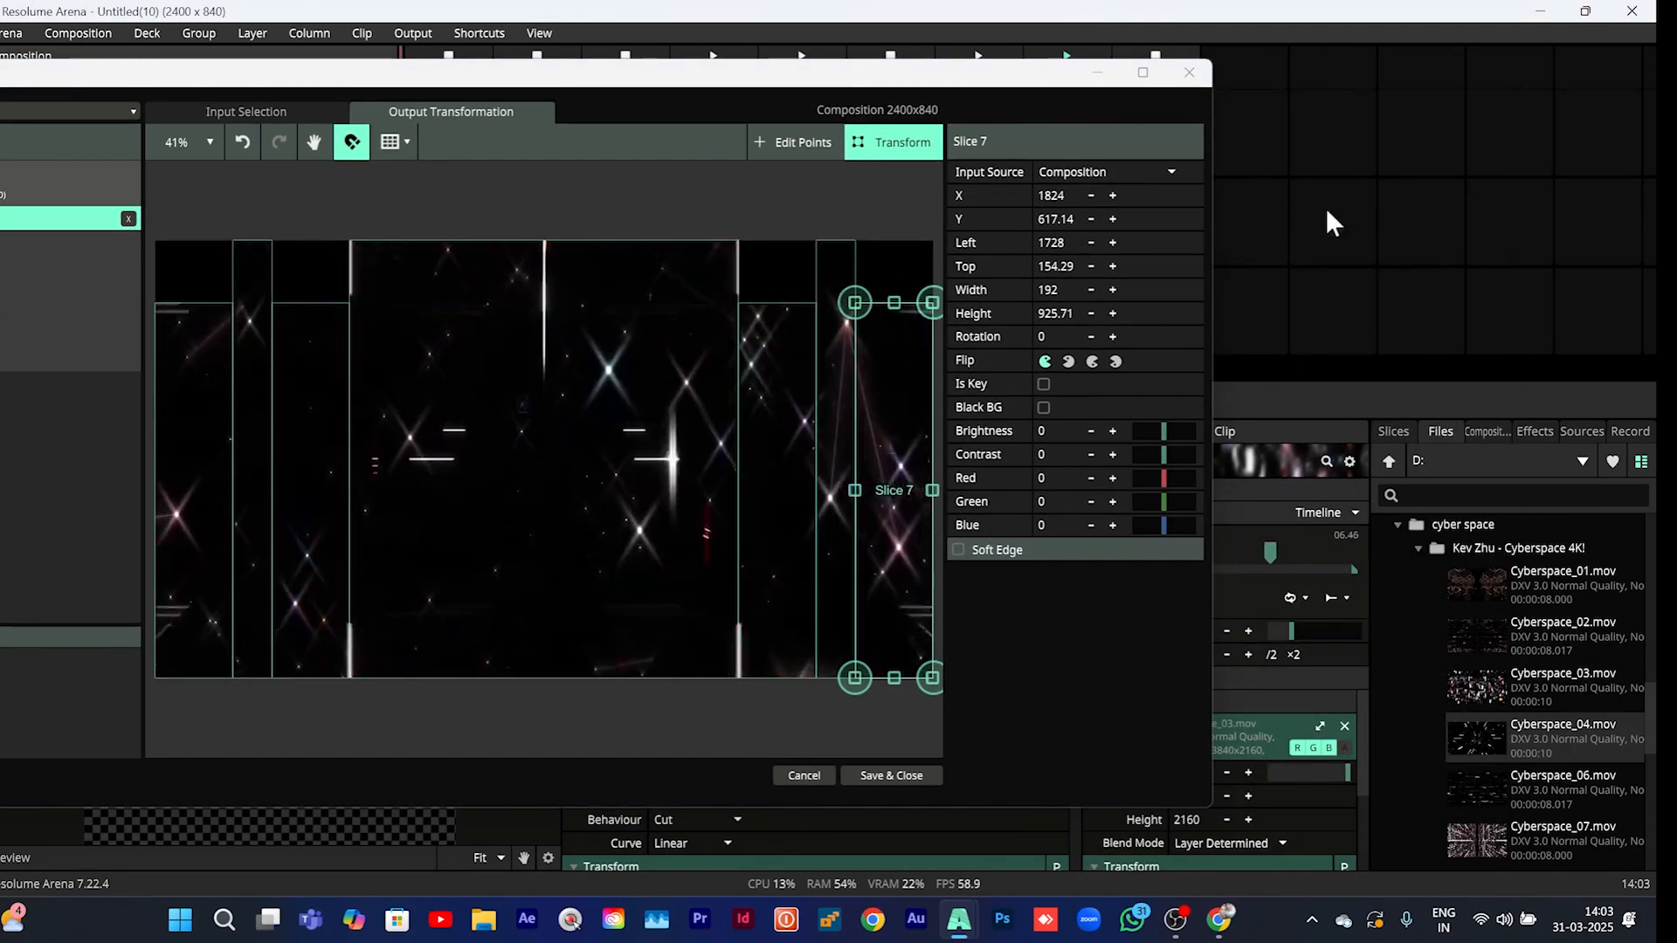
left_click_drag(976, 210, 961, 248)
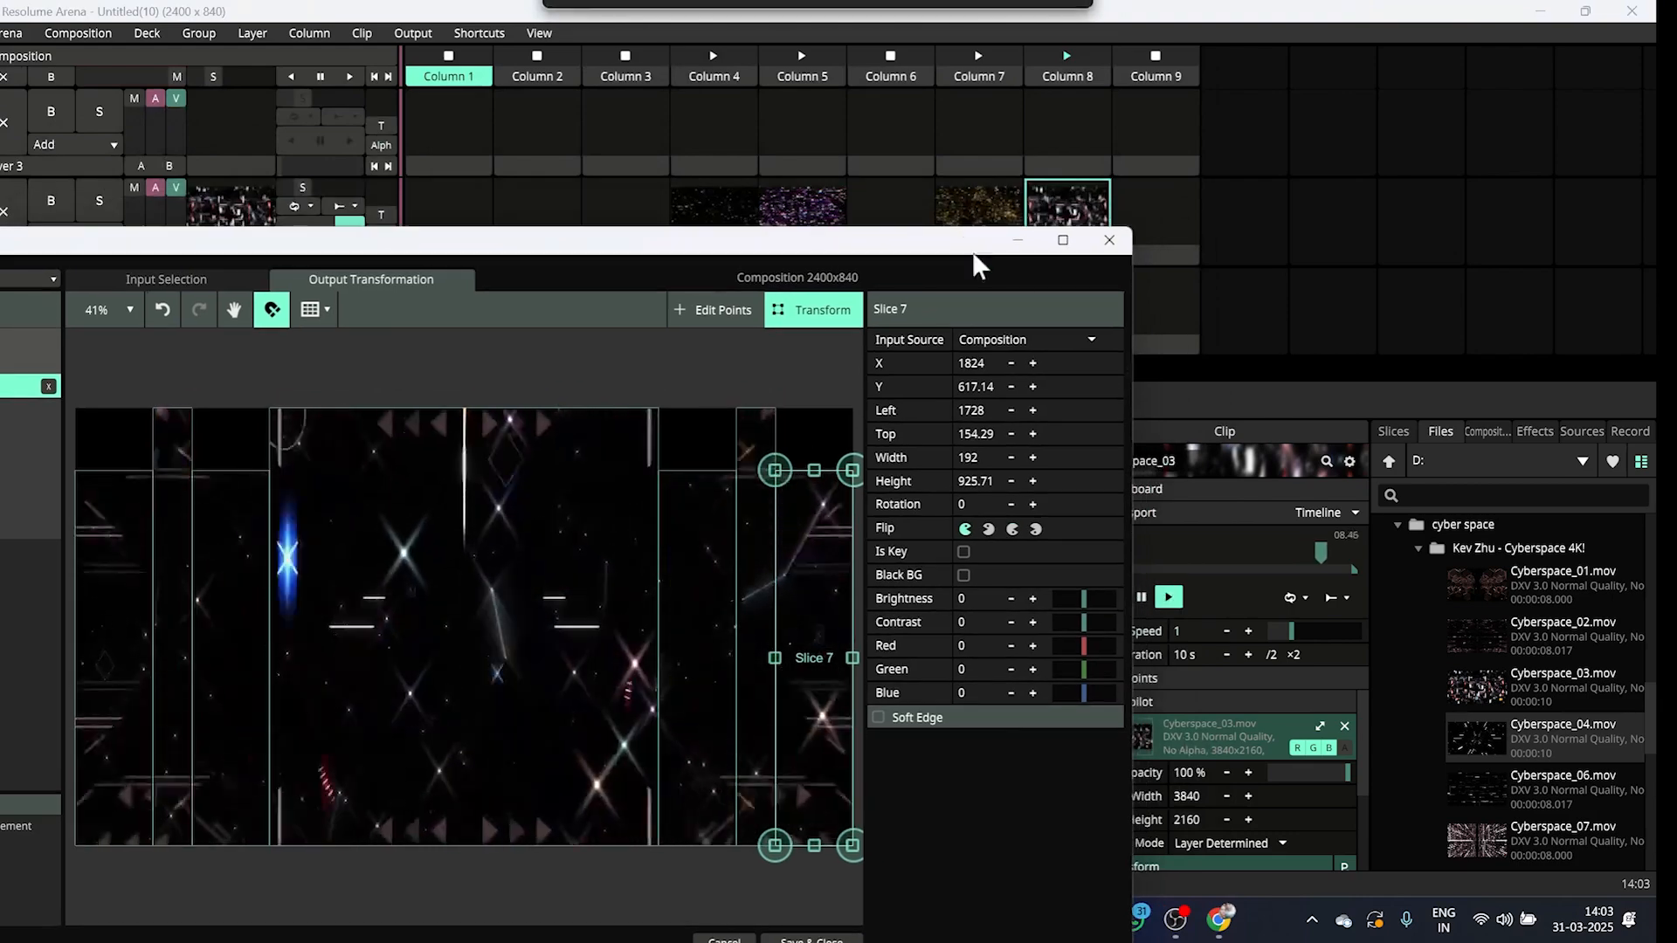
left_click_drag(1563, 738, 1157, 216)
left_click(1157, 217)
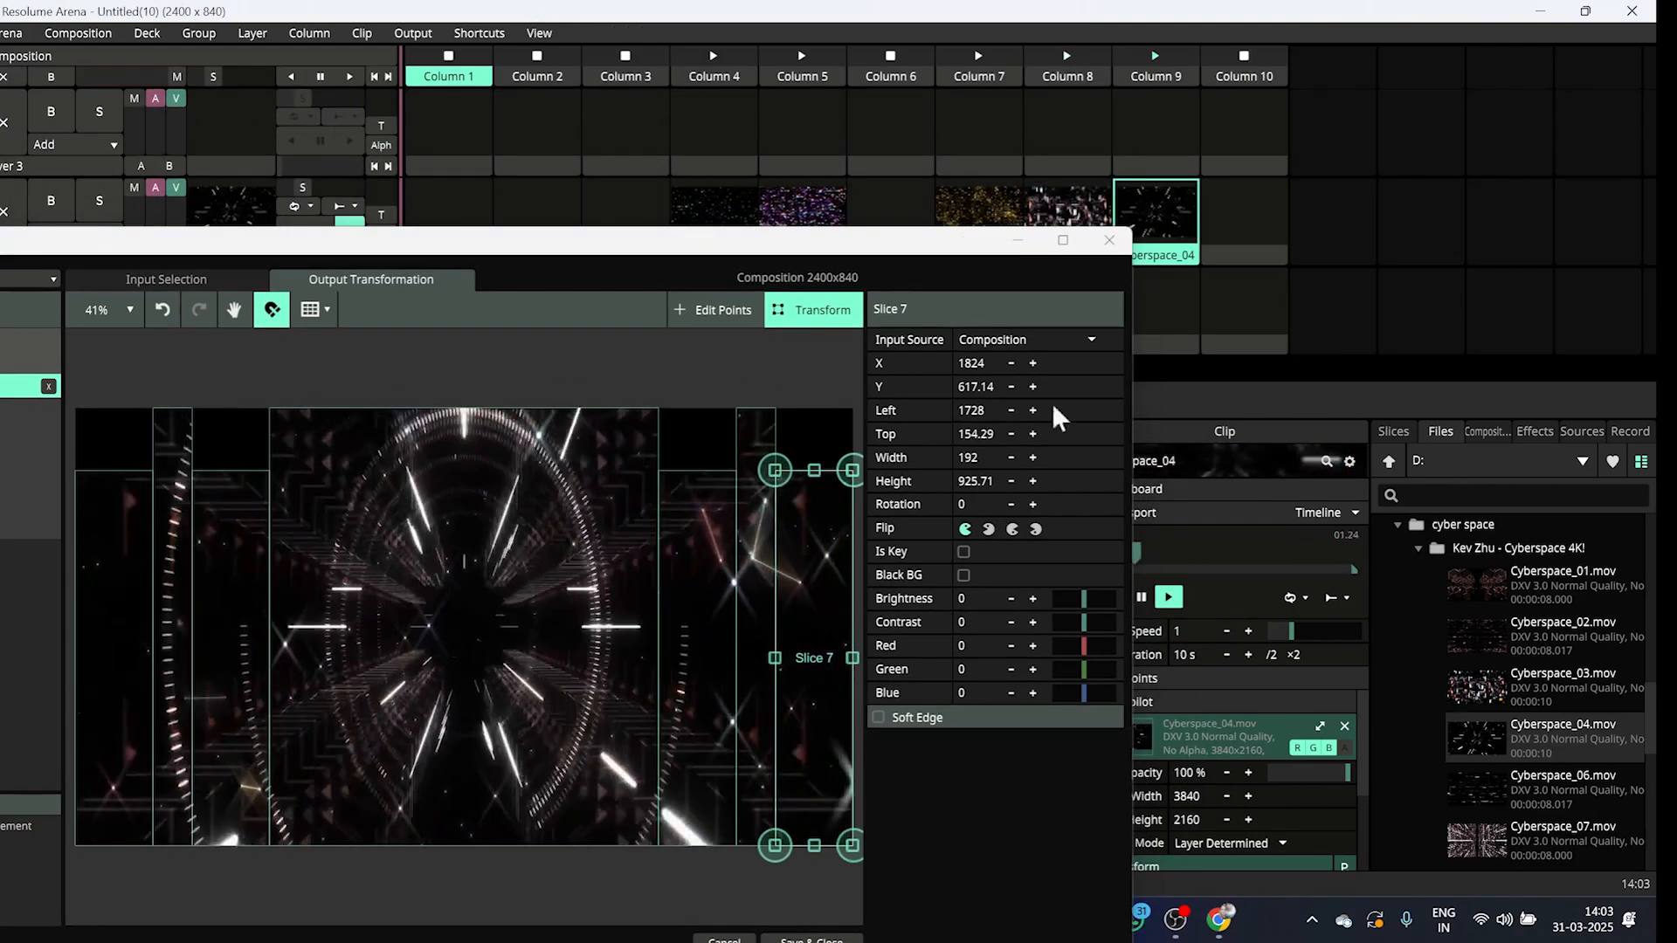
Compare the centre slice, Slice 1, in the input selection with its output transformation
left_click_drag(586, 258, 713, 97)
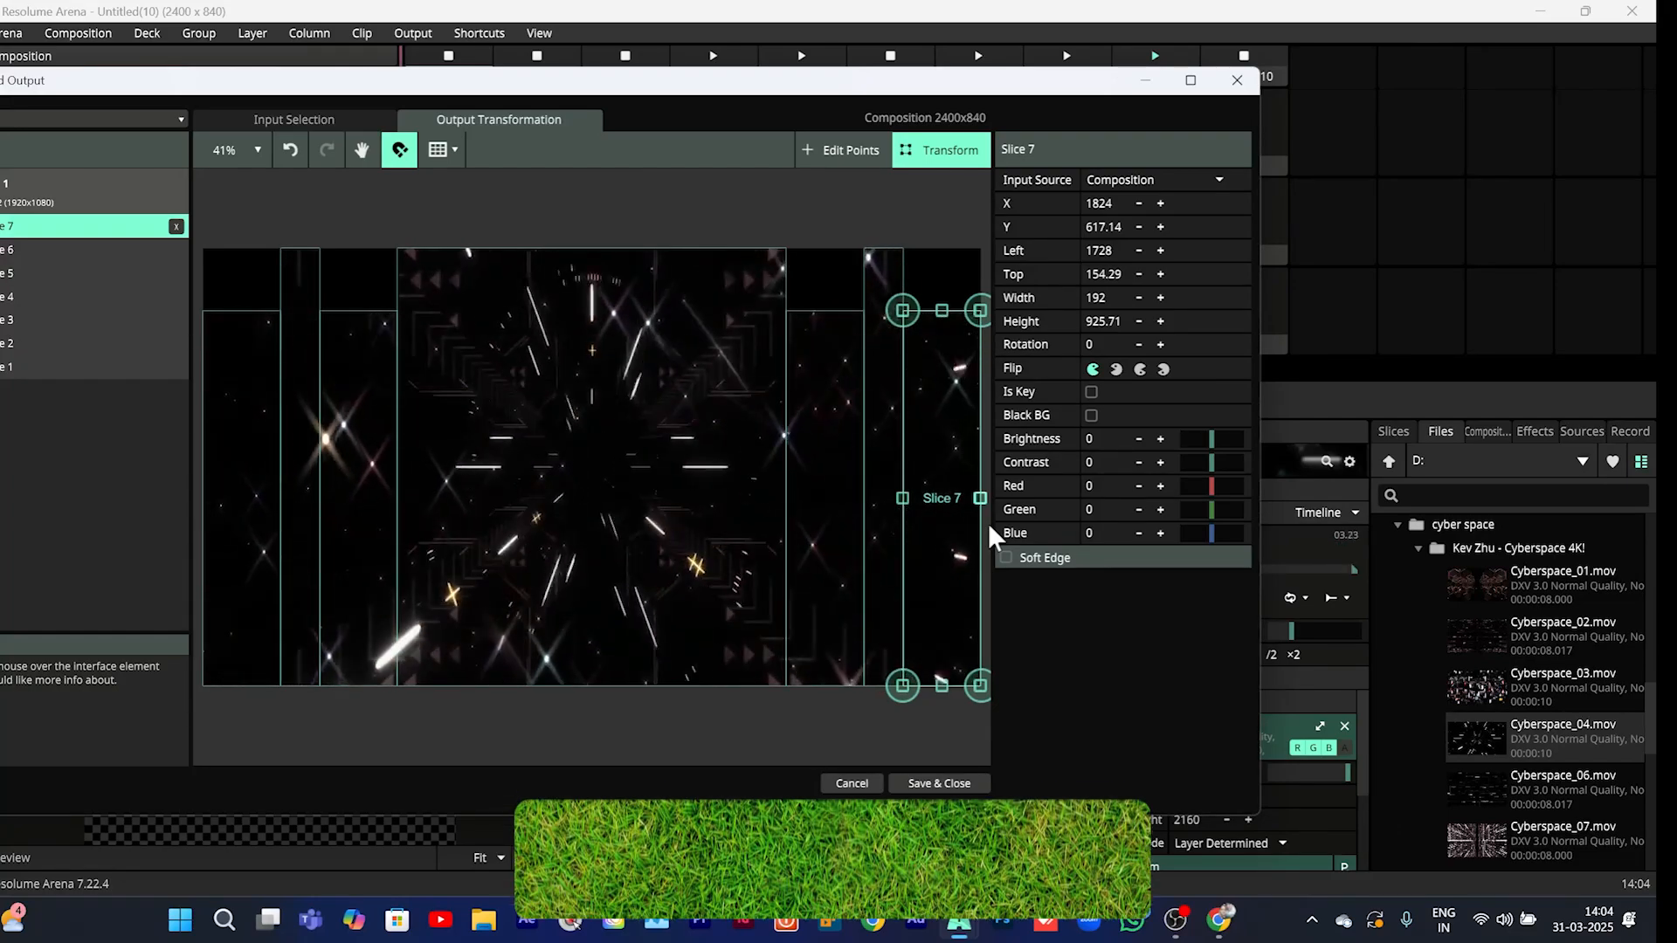
left_click_drag(511, 80, 786, 51)
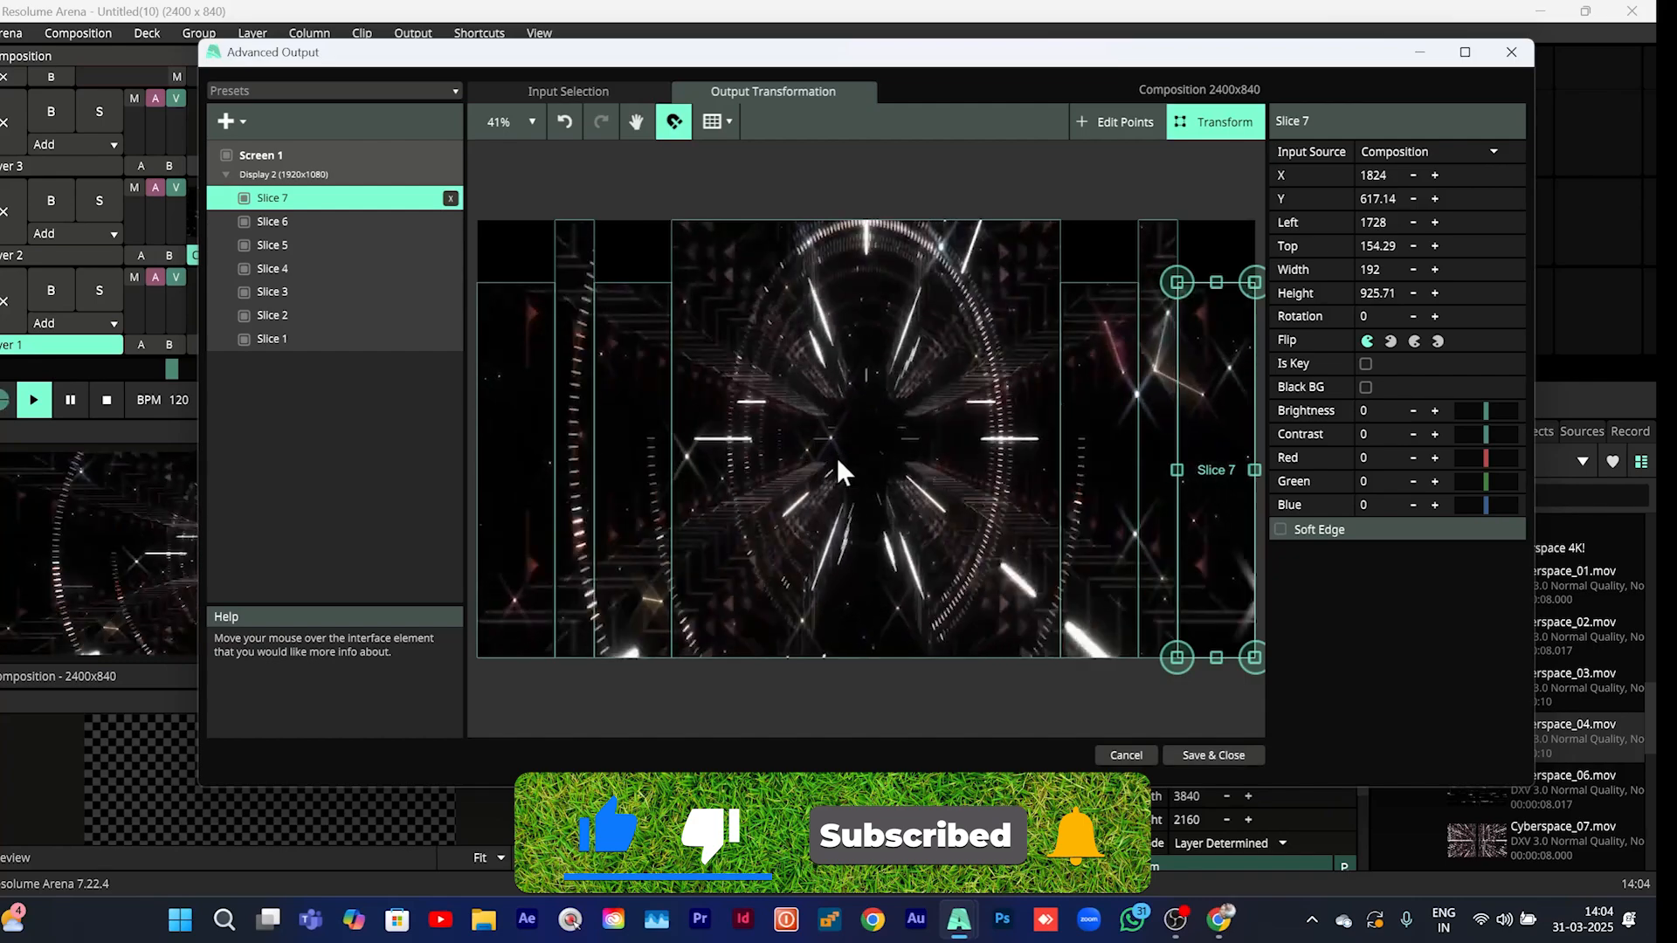
left_click(566, 92)
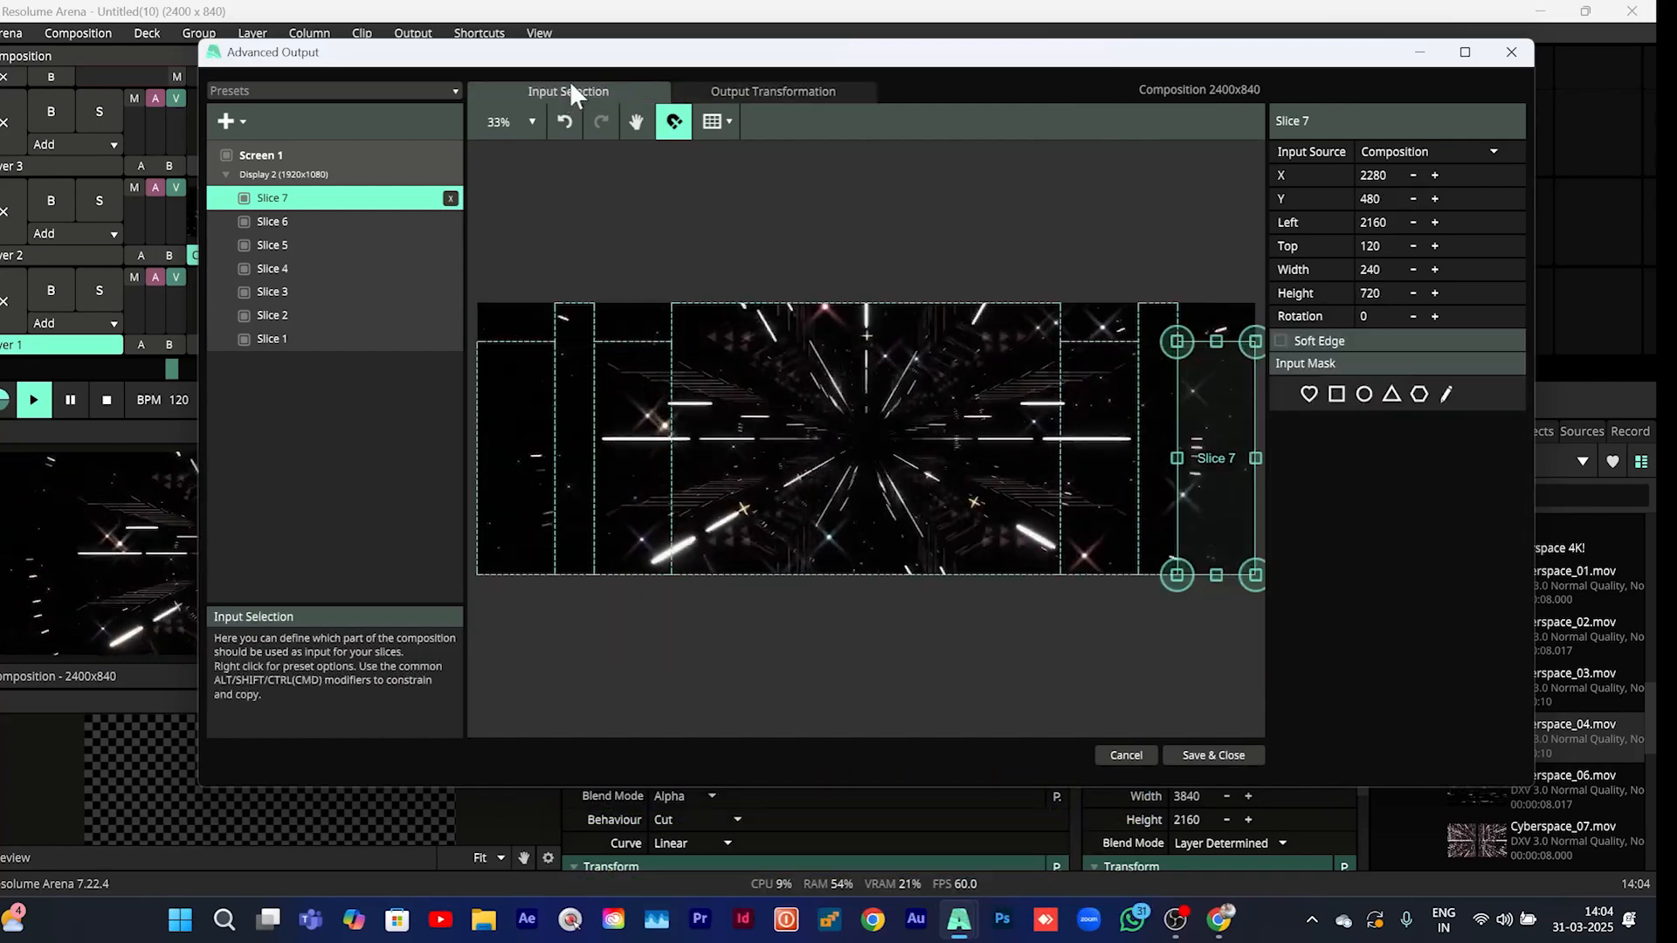
left_click(884, 402)
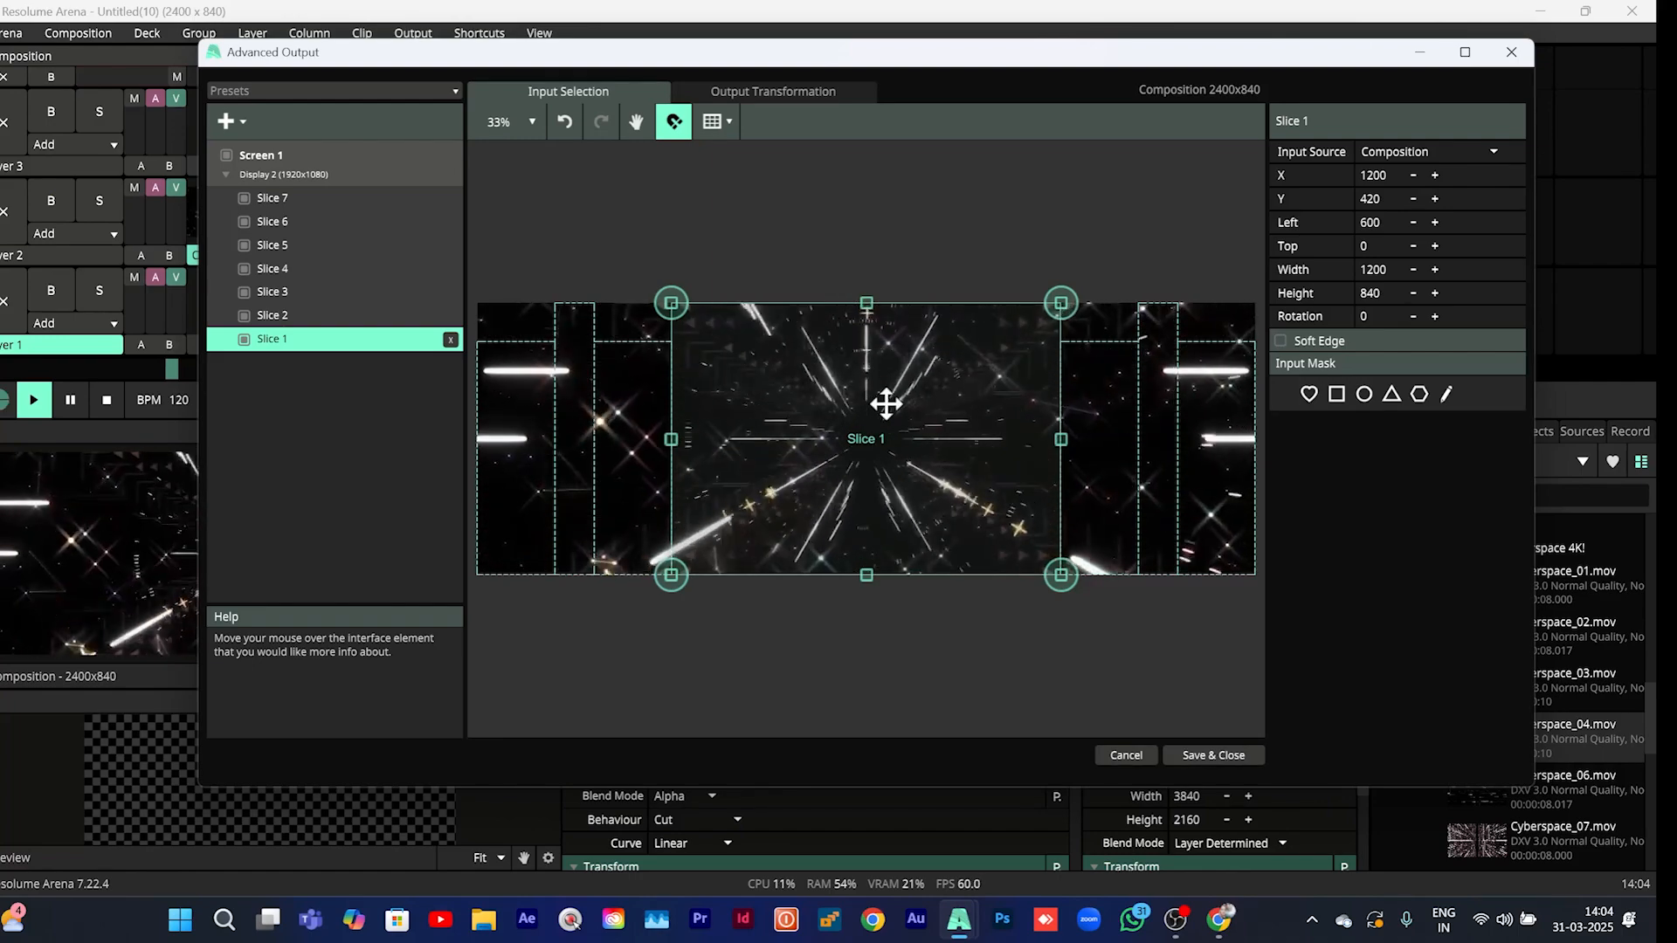
left_click(803, 96)
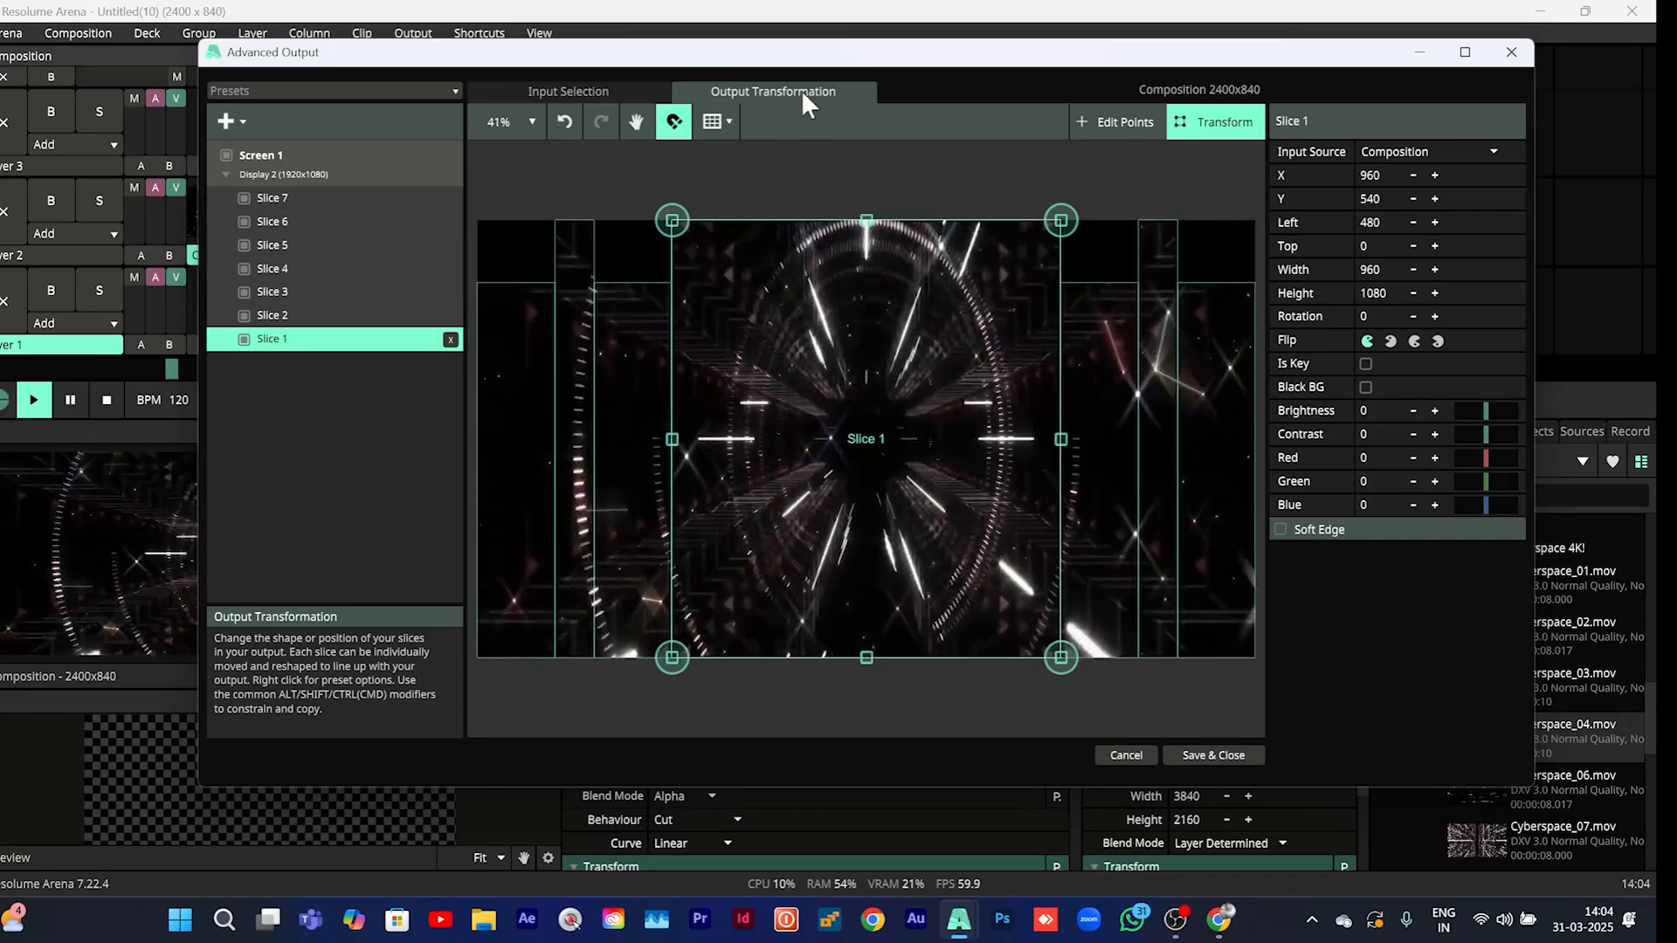
Load Cyberspace_07.mov into Layer 2, Column 10, and view it across the output slices
left_click_drag(937, 56, 708, 83)
left_click_drag(1522, 840, 1387, 398)
left_click_drag(1109, 84, 1061, 225)
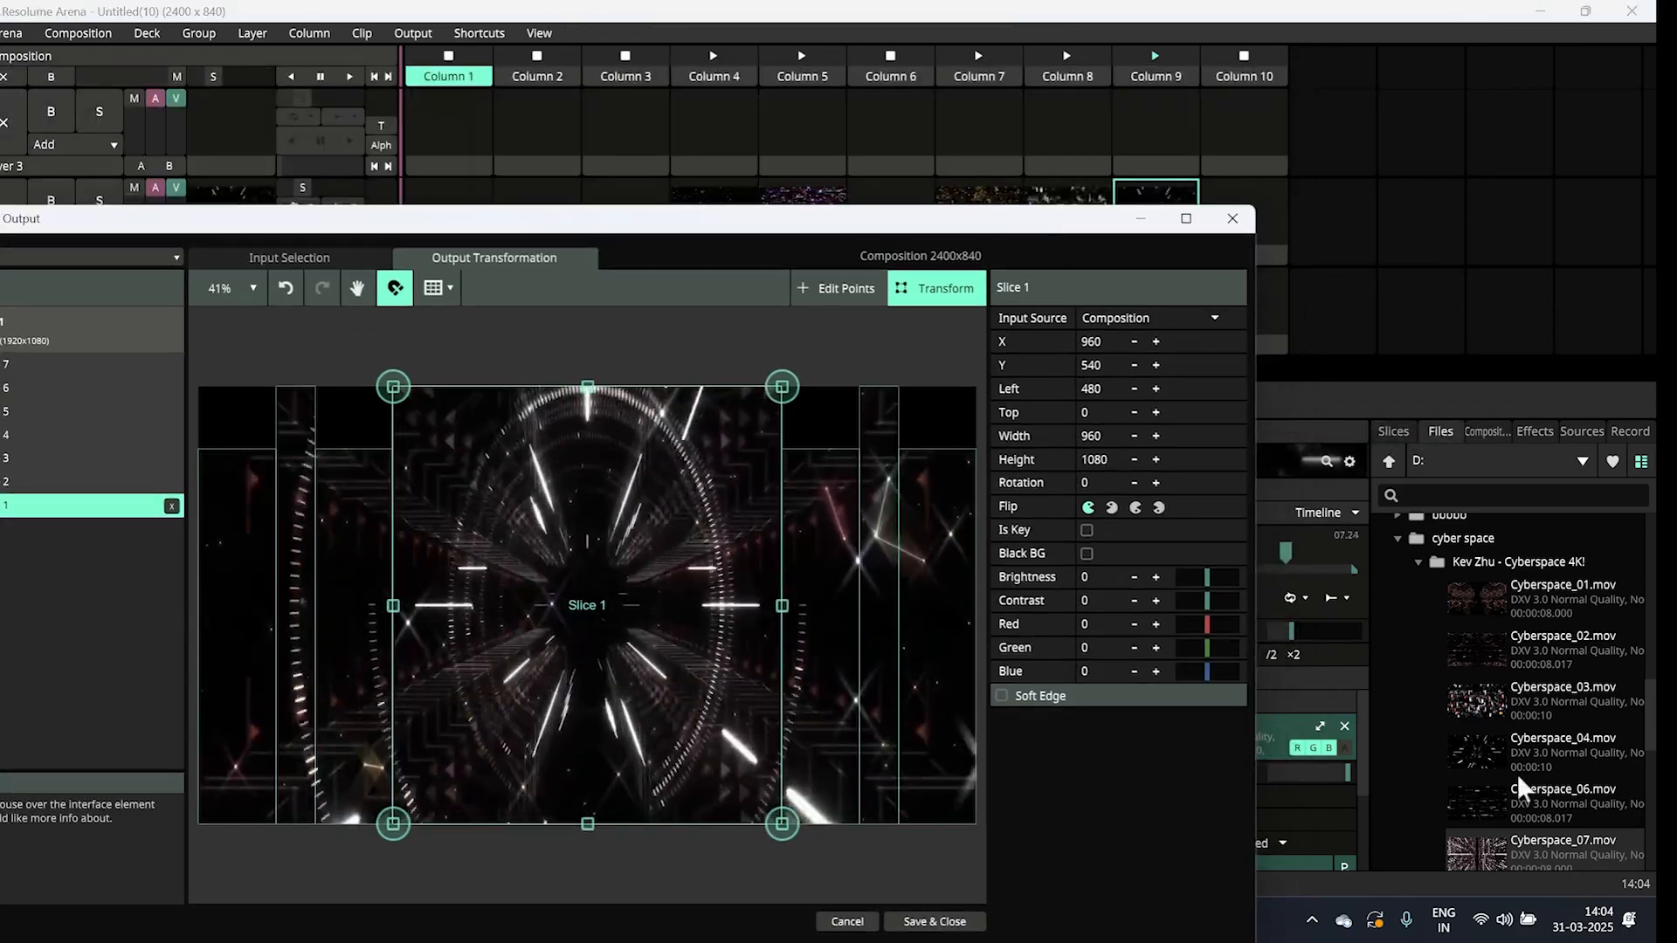
left_click_drag(1524, 852, 1276, 210)
left_click_drag(842, 229, 893, 107)
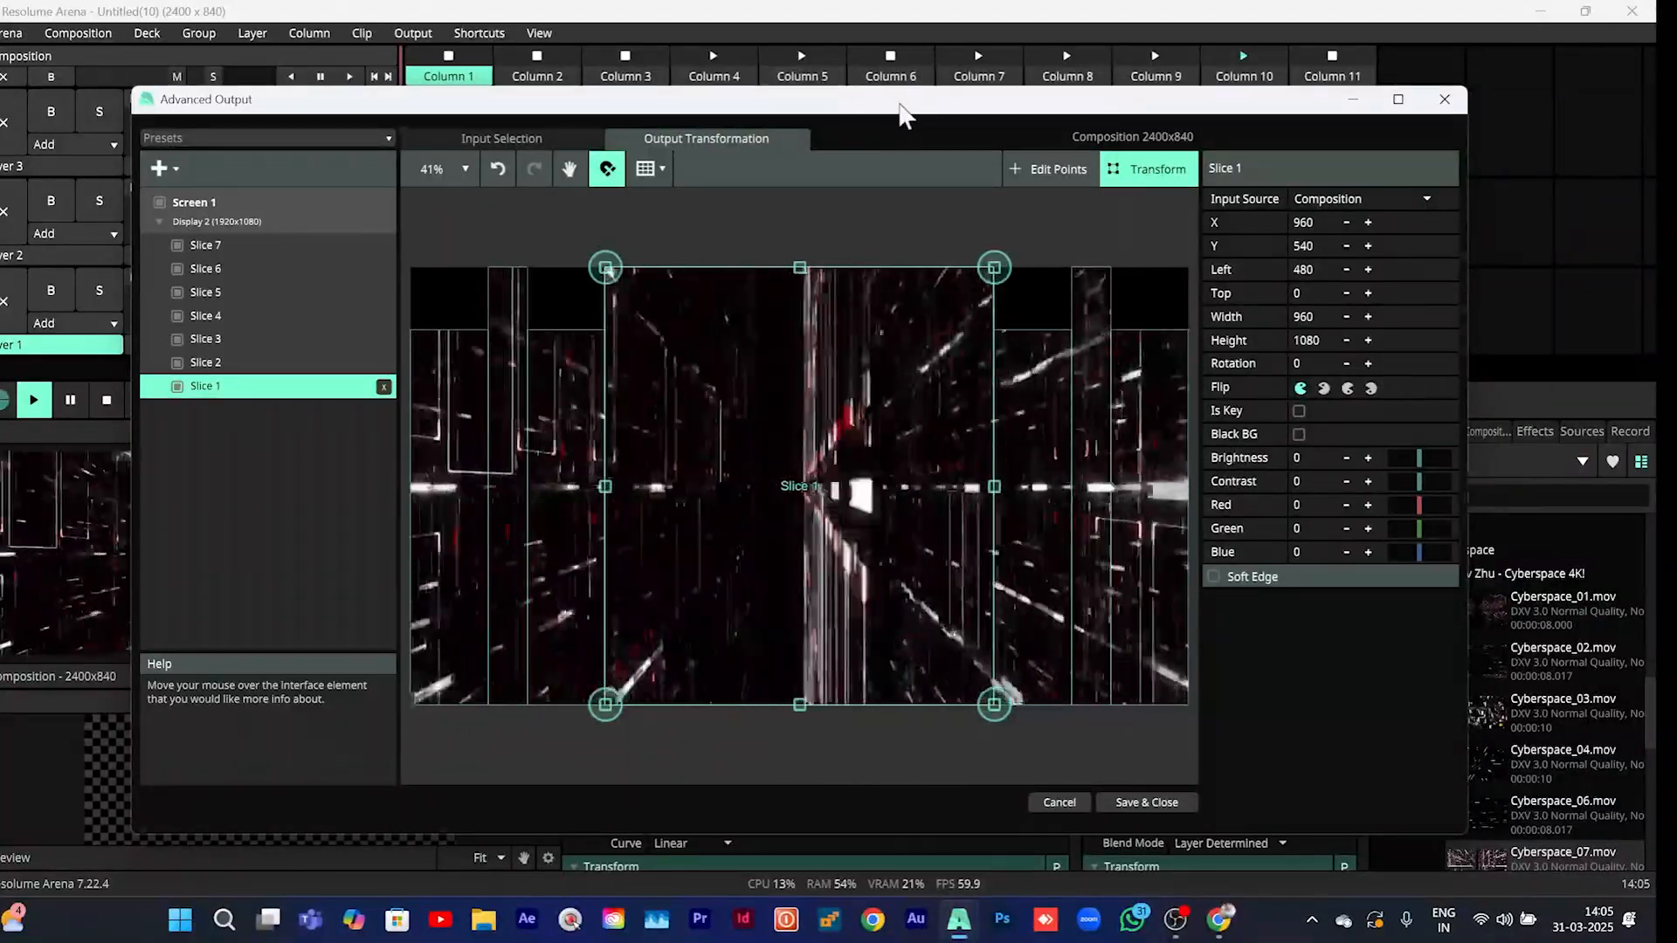
Load Cyberspace_18.mov into Column 11 and Cyberspace_20.mov into Column 12 of Layer 2, playing each through the slices
left_click_drag(899, 112, 710, 84)
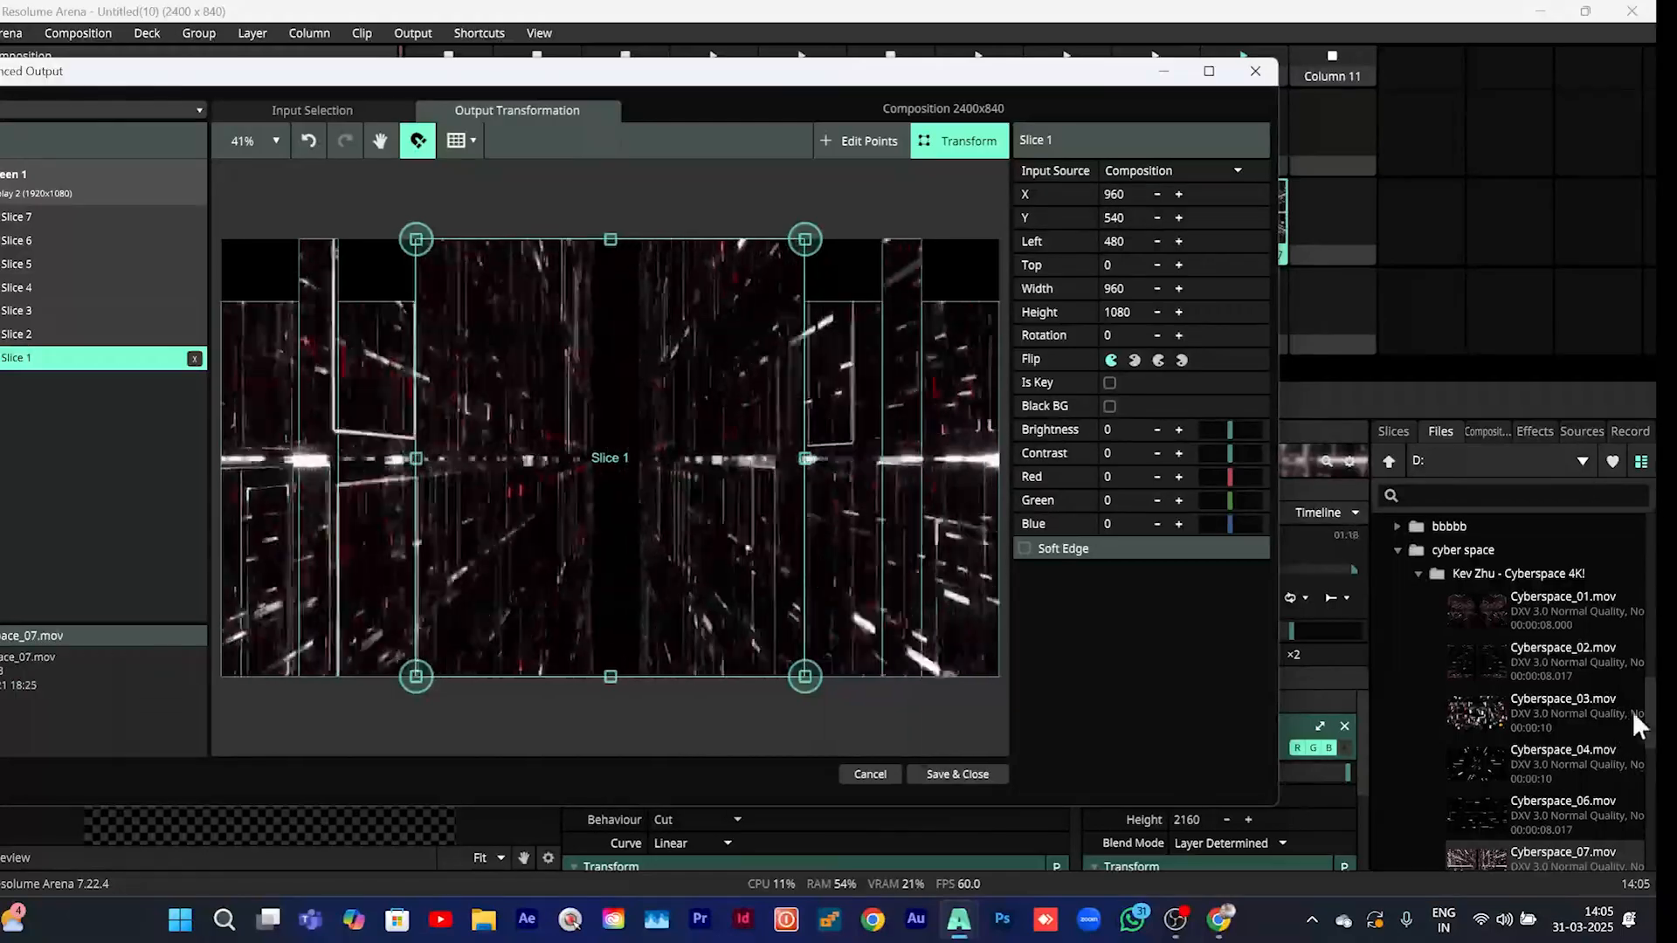
left_click_drag(1654, 712, 1653, 777)
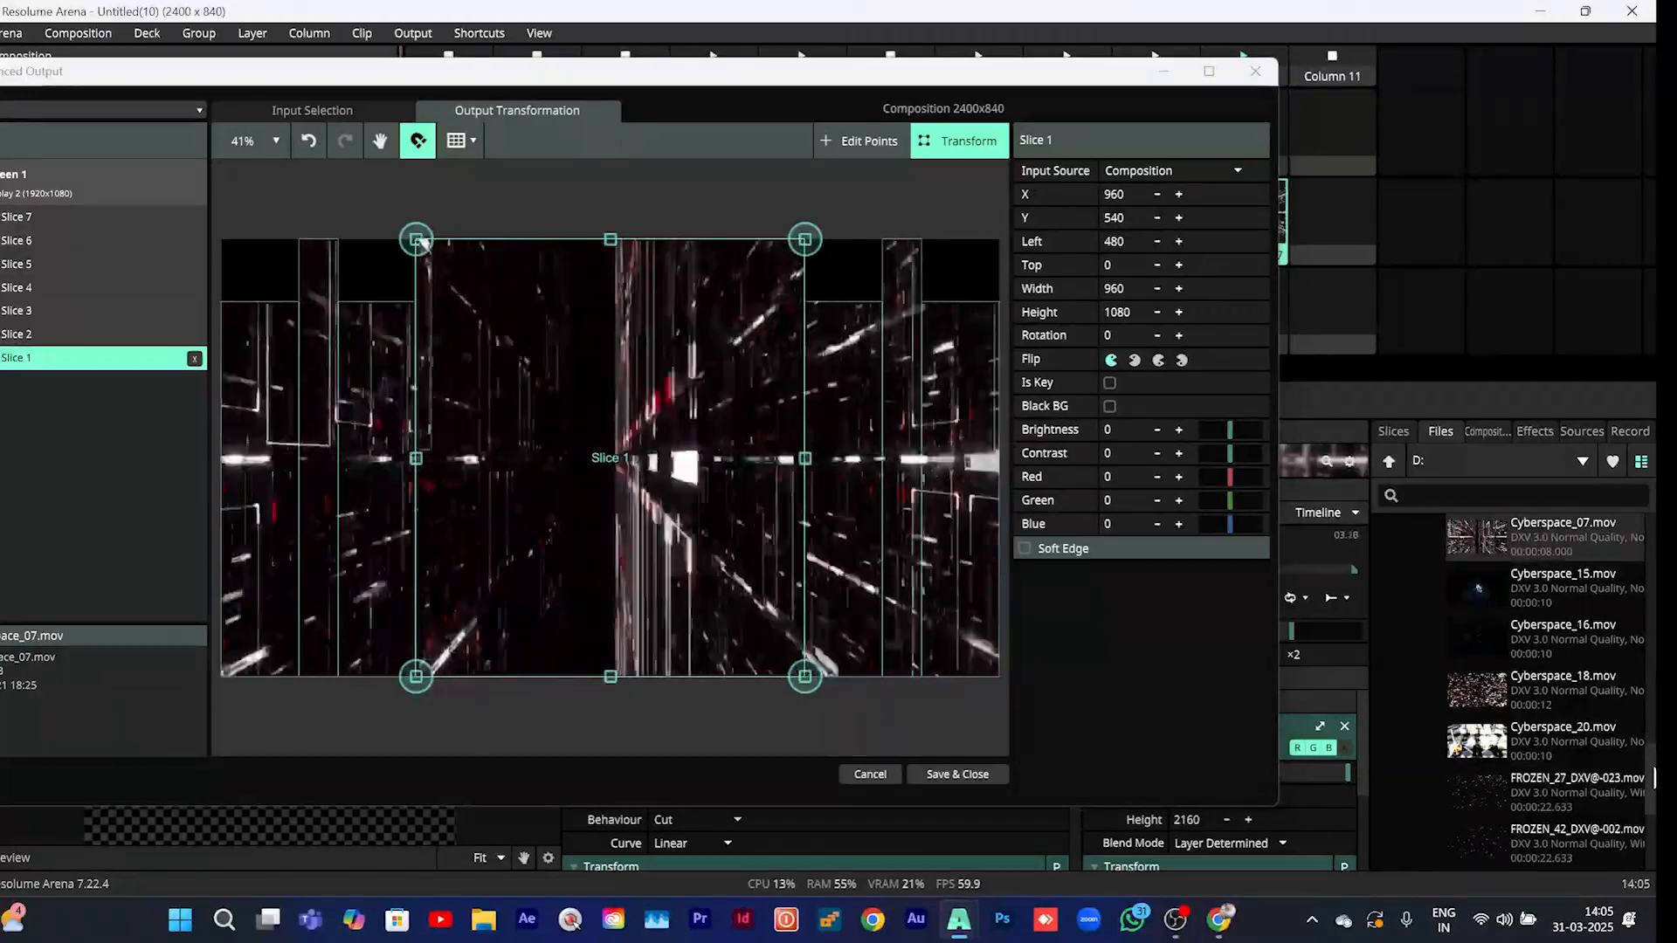
left_click_drag(989, 85, 890, 89)
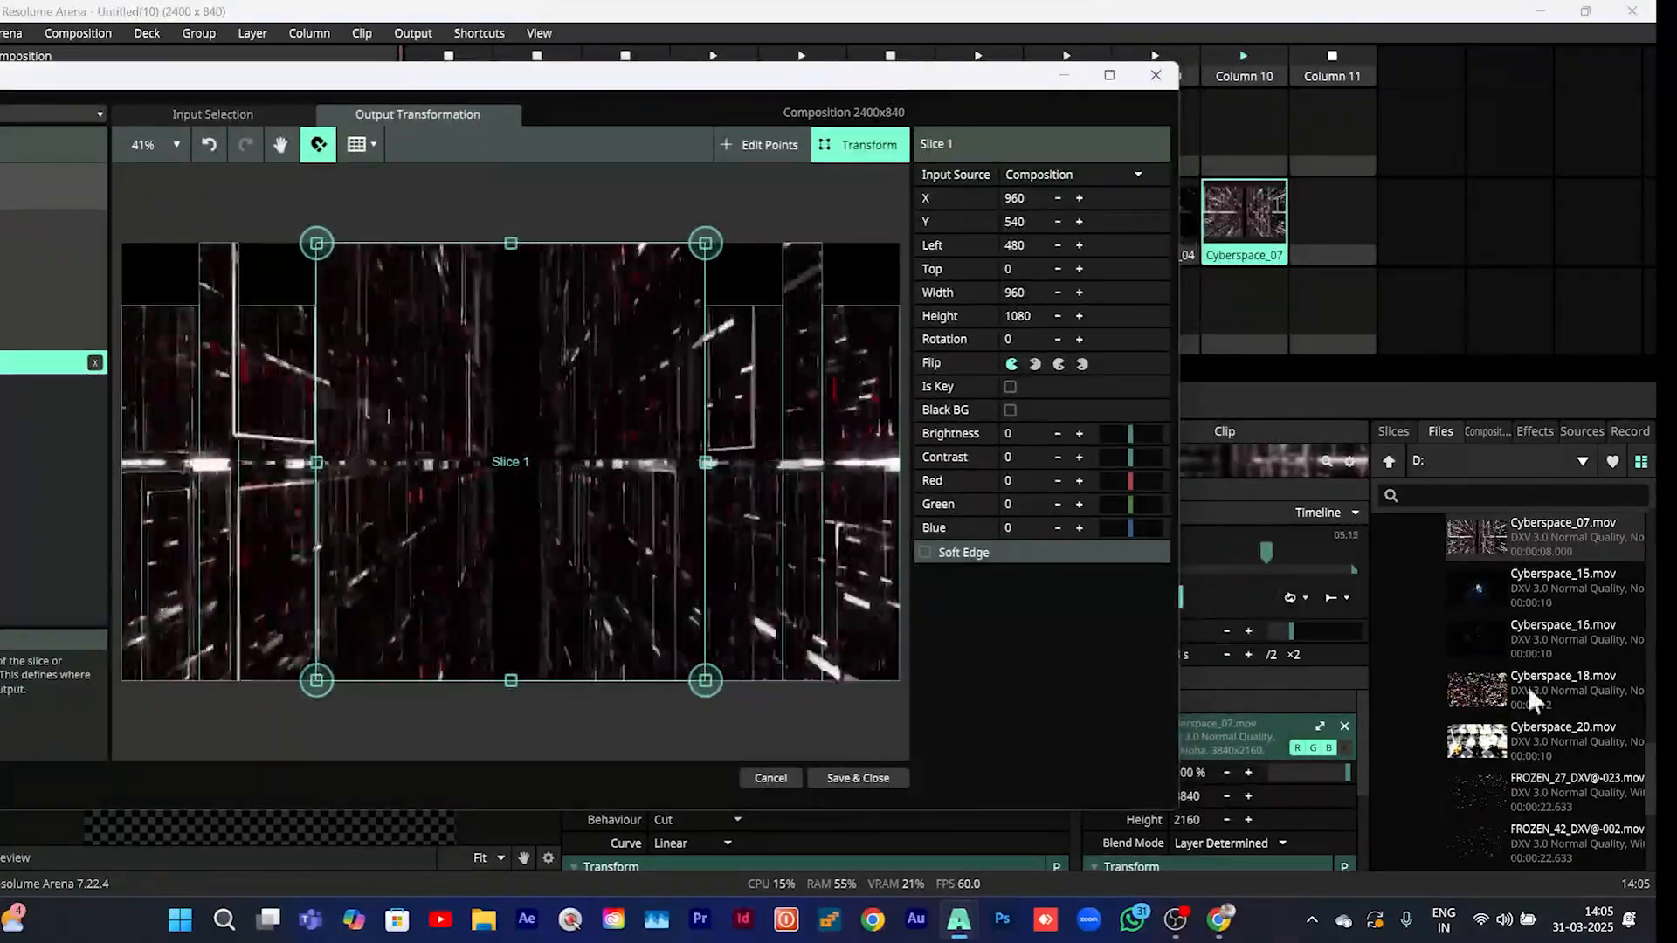
left_click_drag(1527, 684, 1323, 220)
left_click(1323, 220)
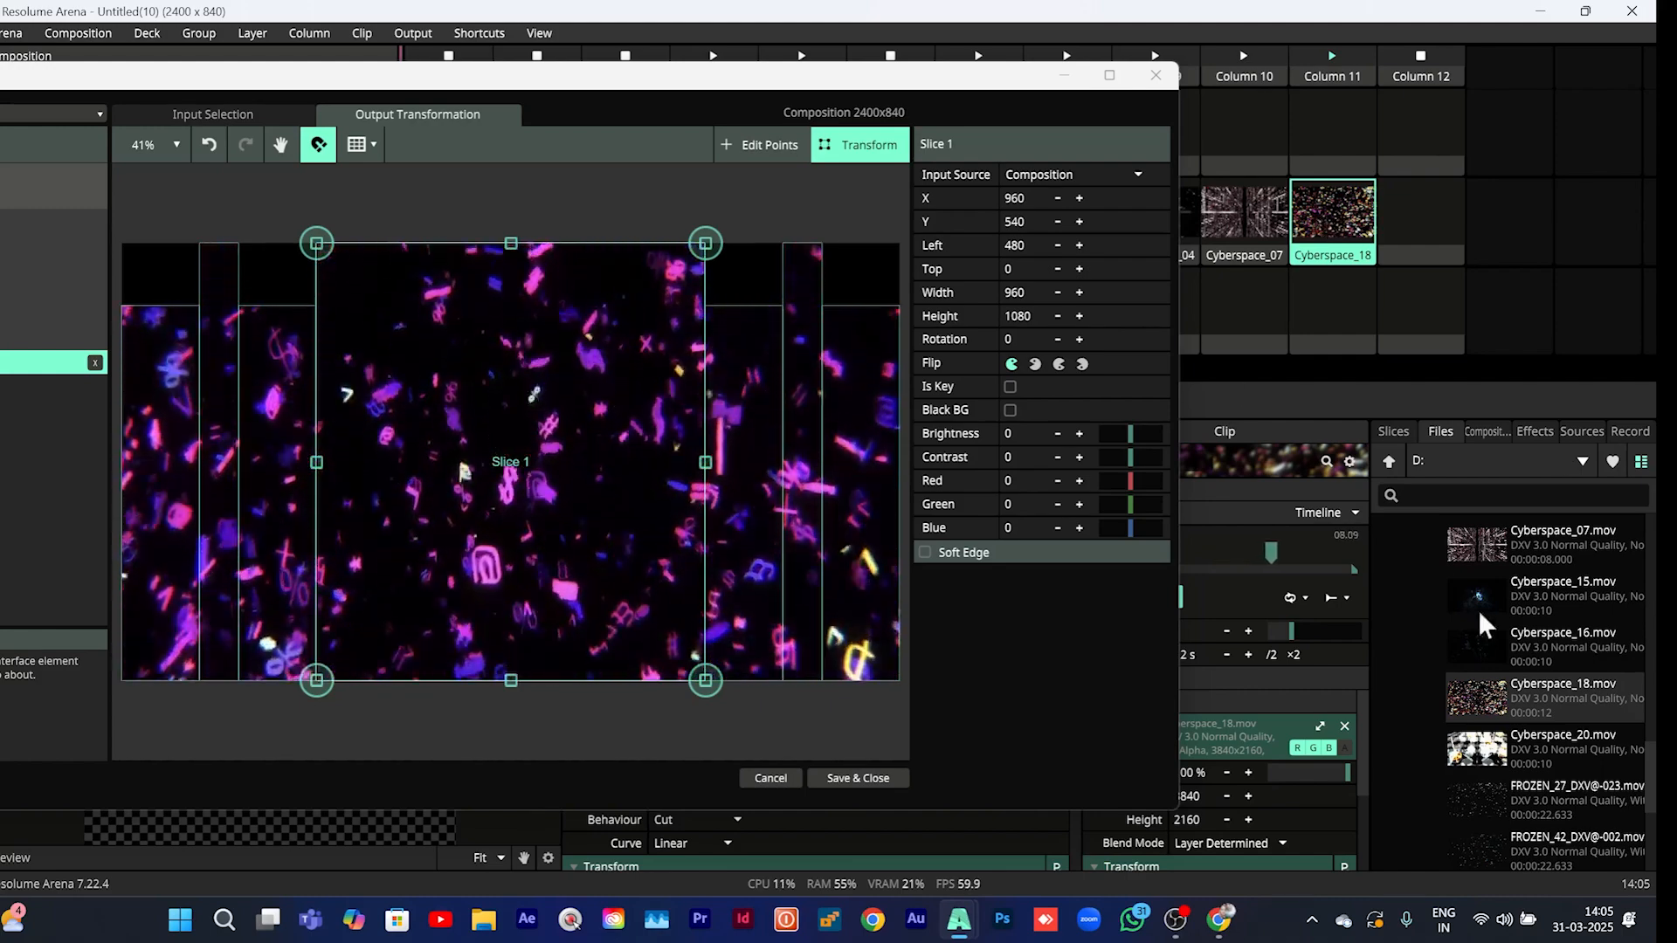
left_click_drag(1534, 752, 1436, 226)
left_click(1436, 225)
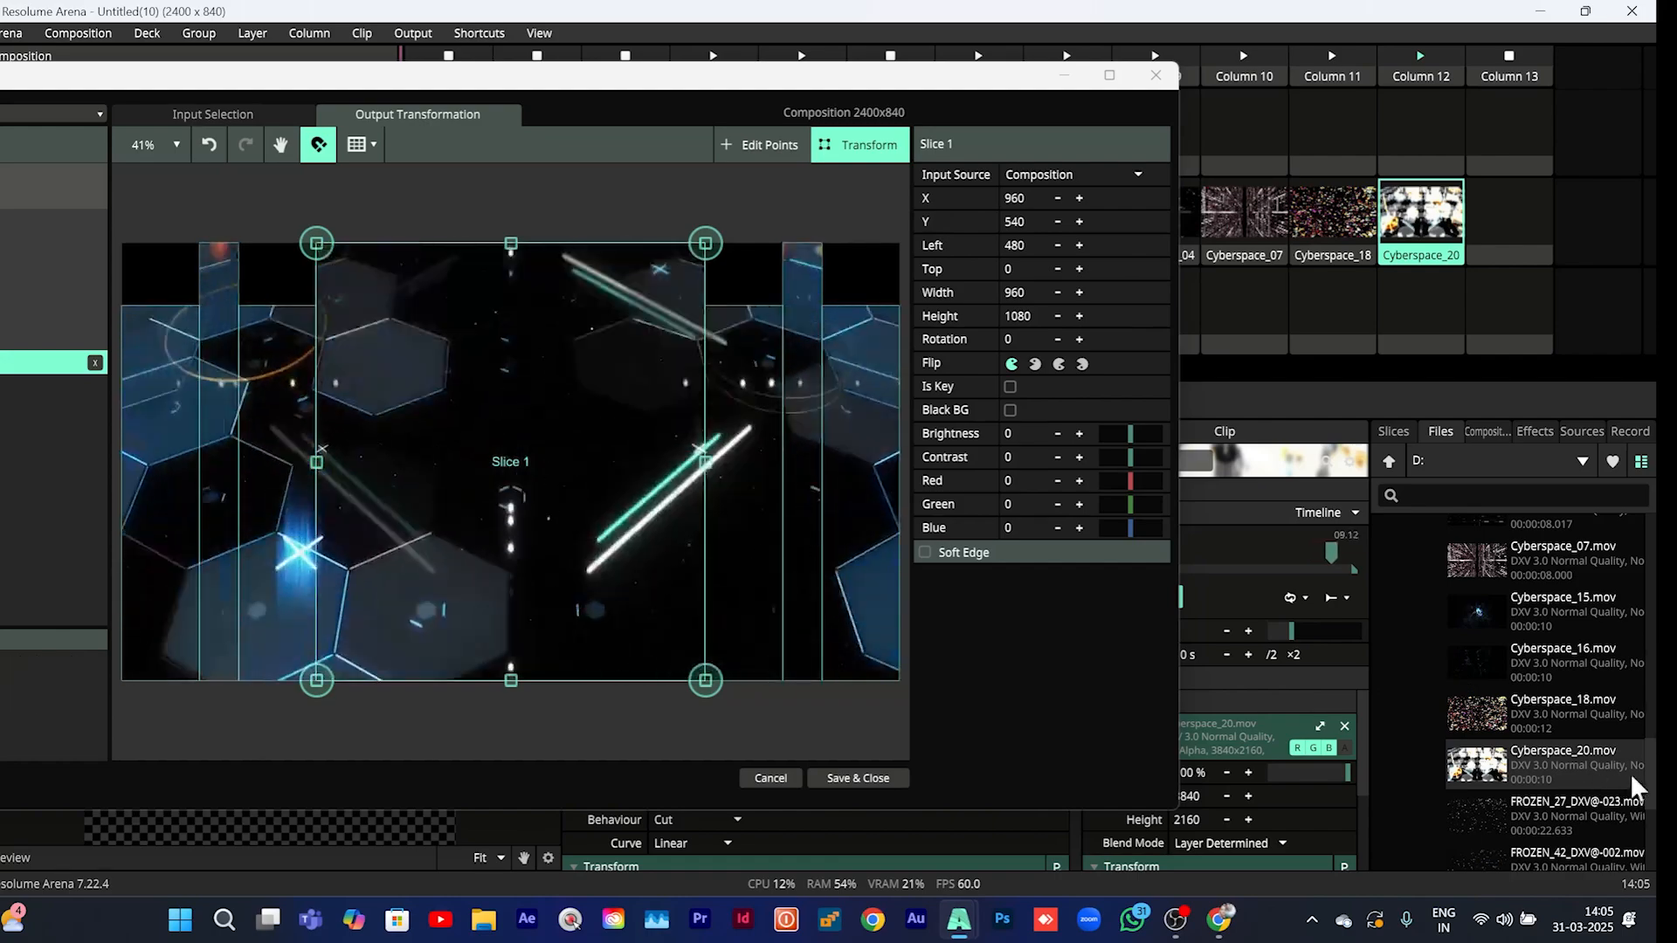
Load 23156-333321342.mov from the bbbbb folder into Layer 2, Column 13, and play it
scroll(1457, 679, "up", 5)
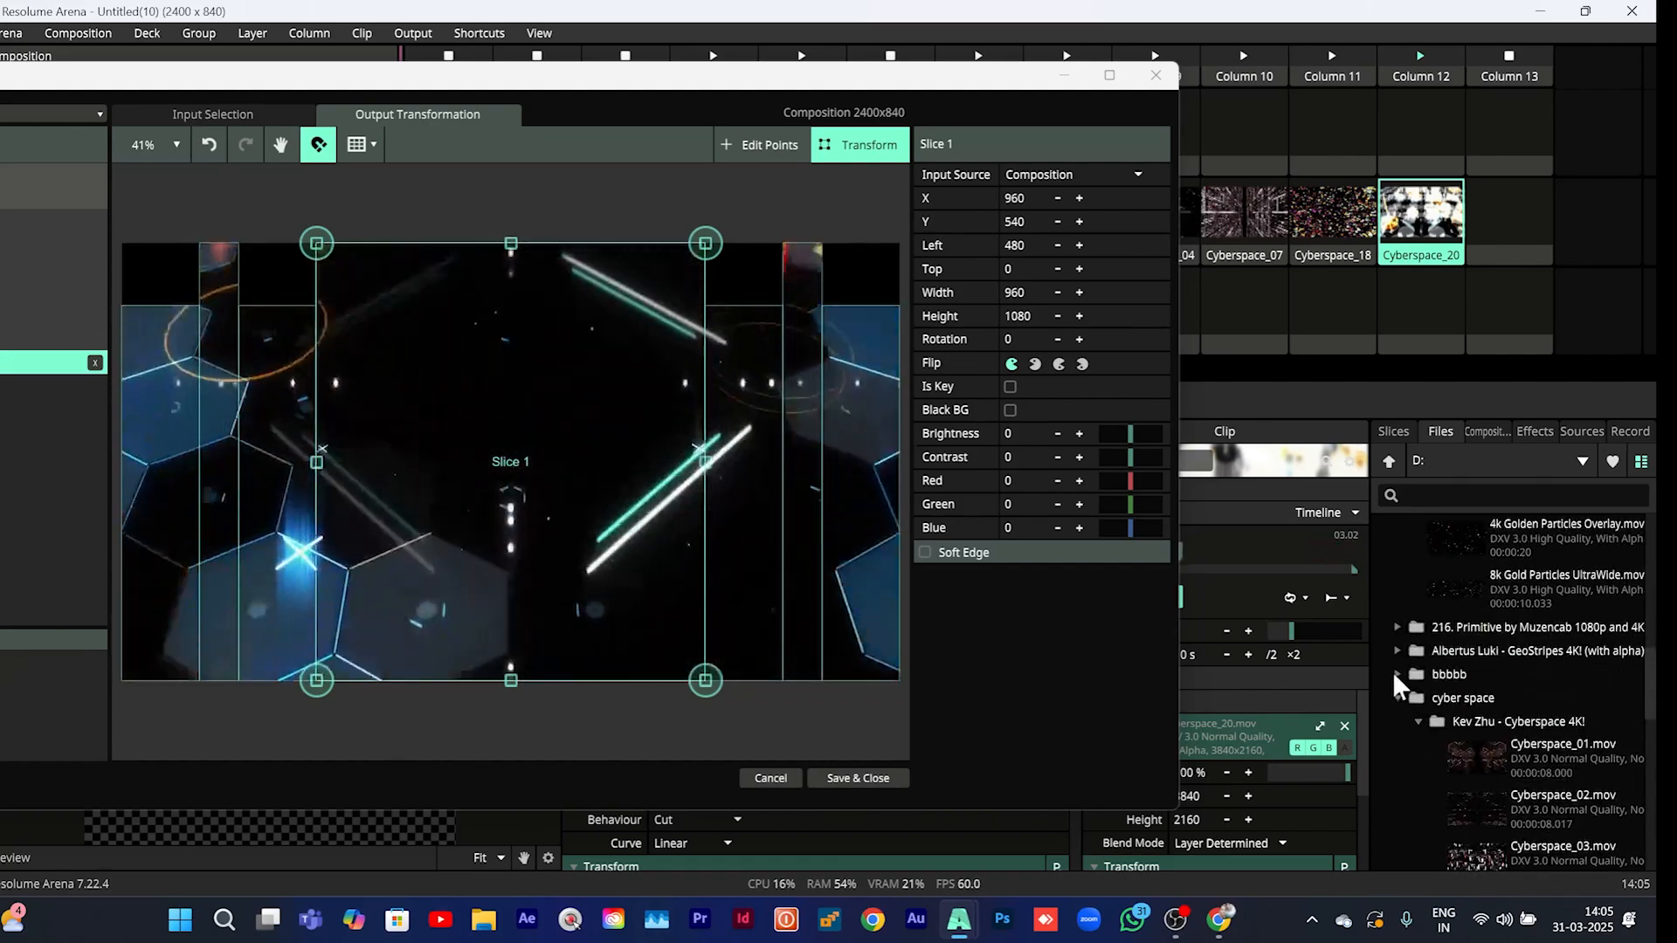
left_click(1397, 674)
left_click_drag(1516, 758, 1495, 195)
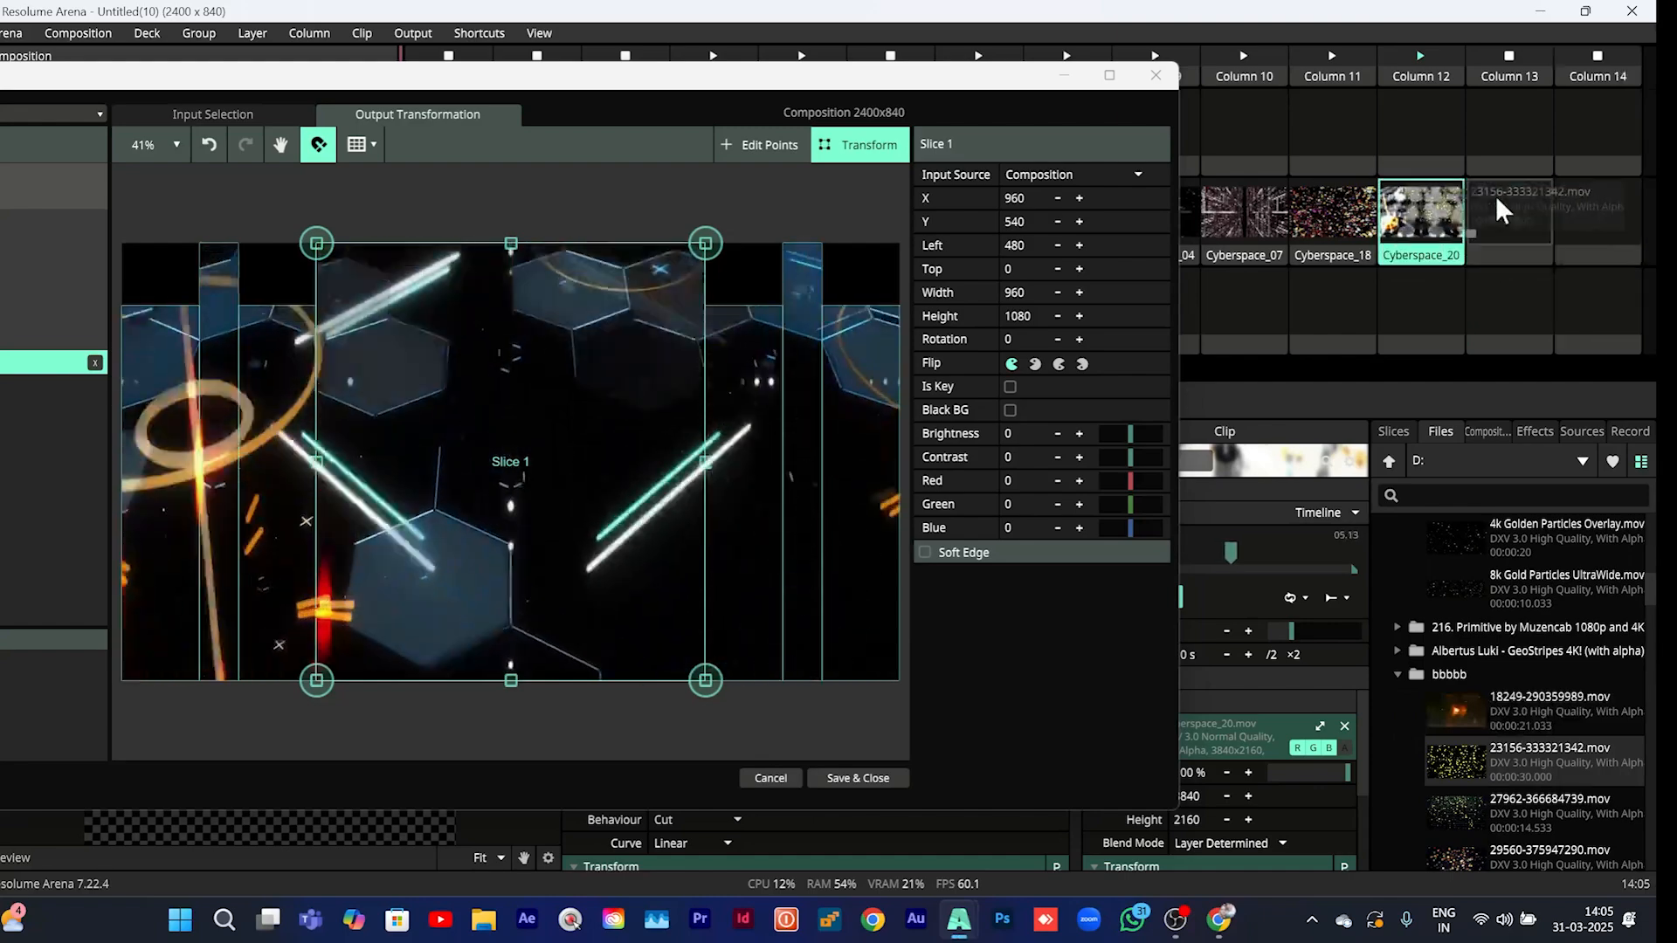
left_click(1495, 198)
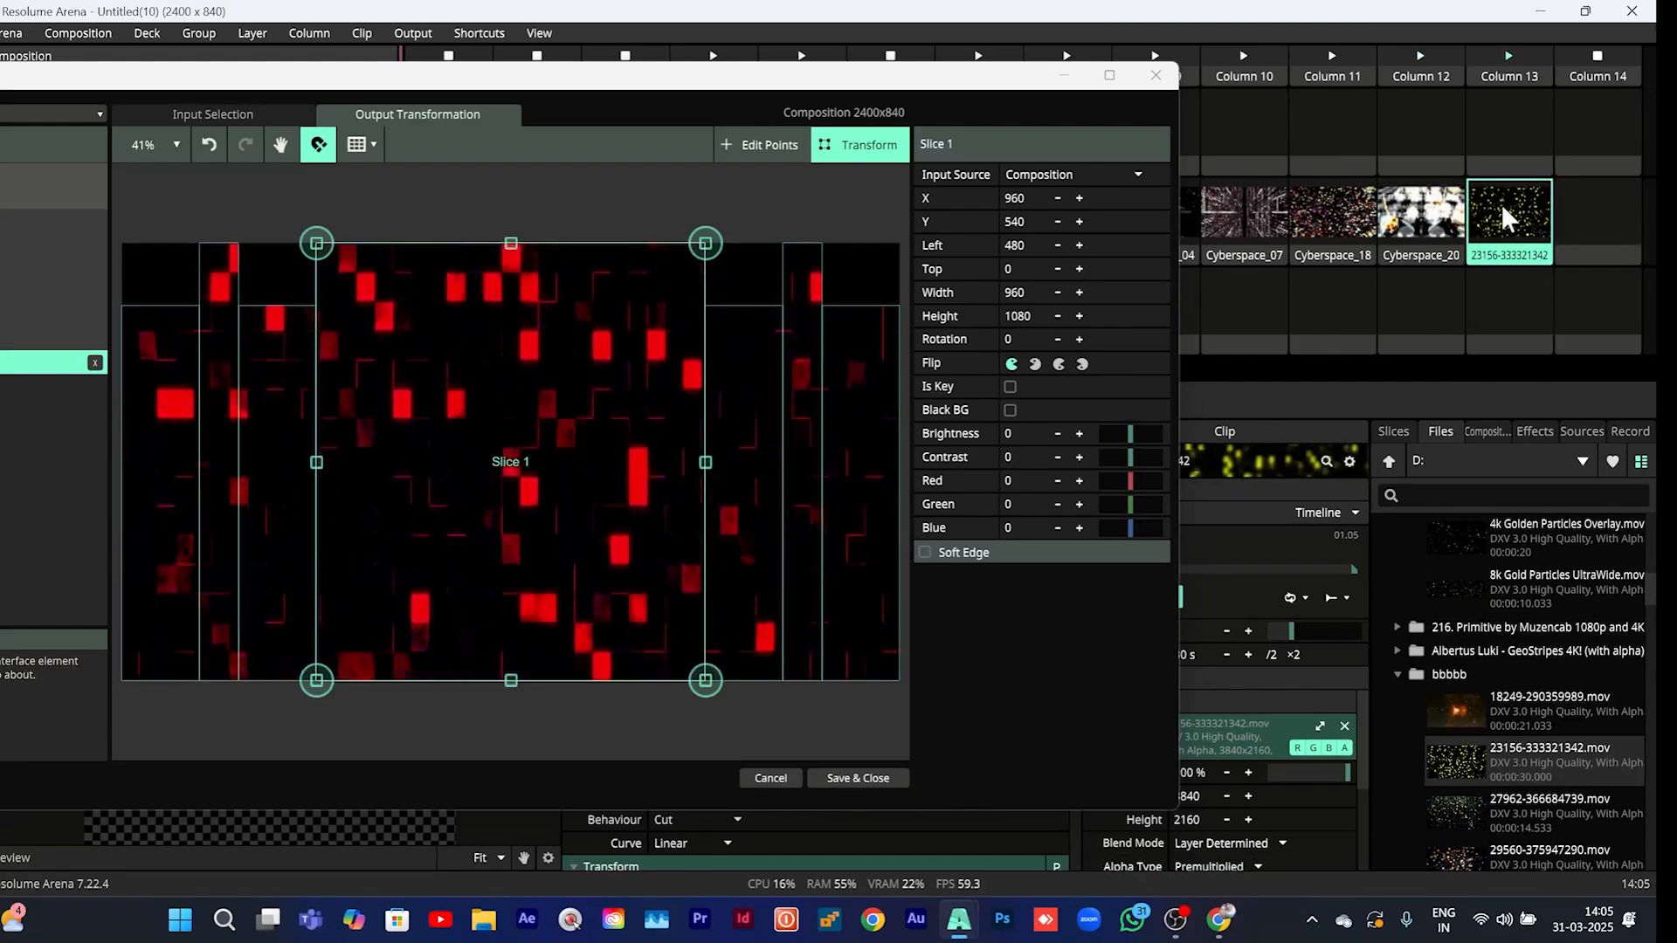
left_click_drag(573, 86, 897, 77)
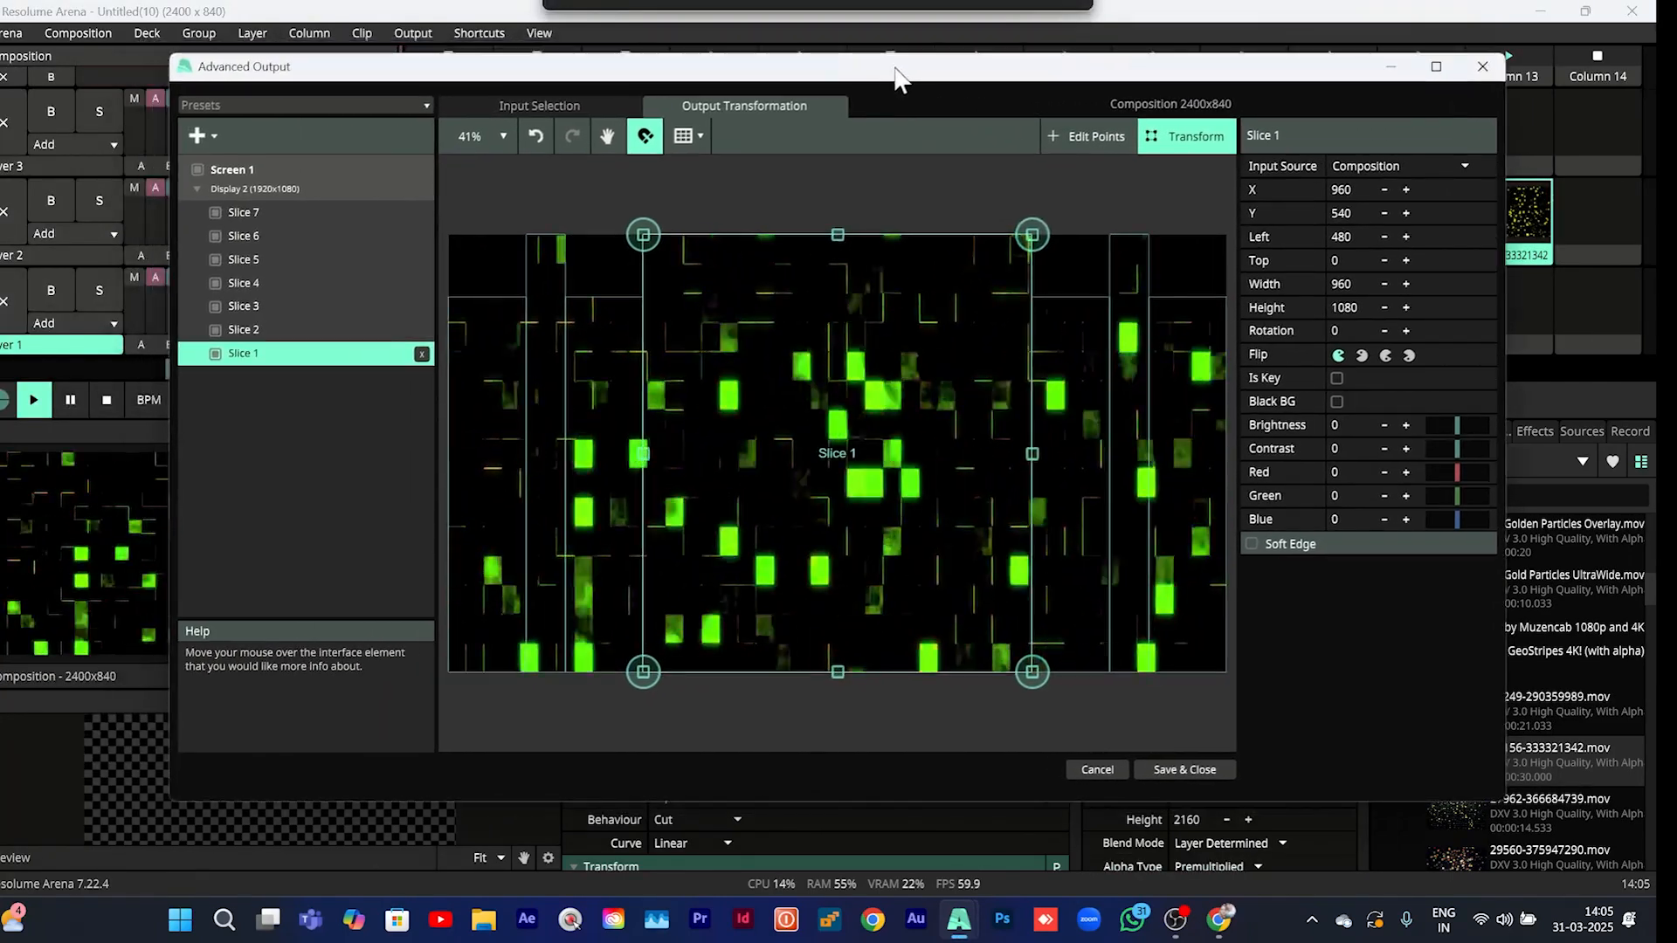
left_click(552, 105)
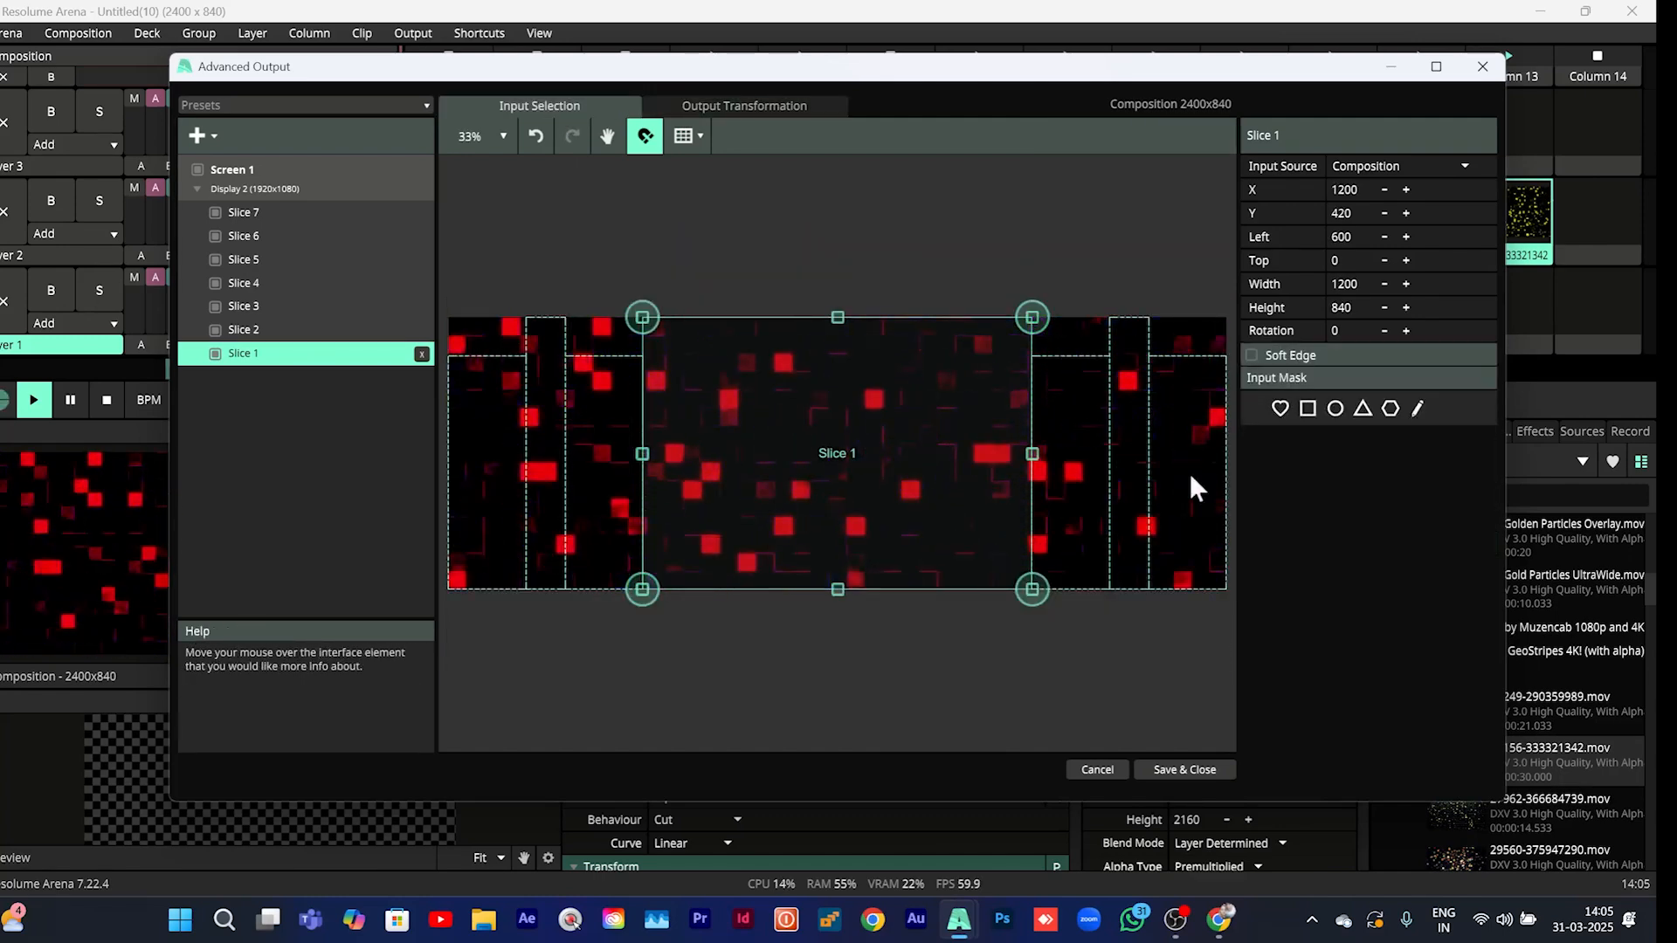
left_click(769, 103)
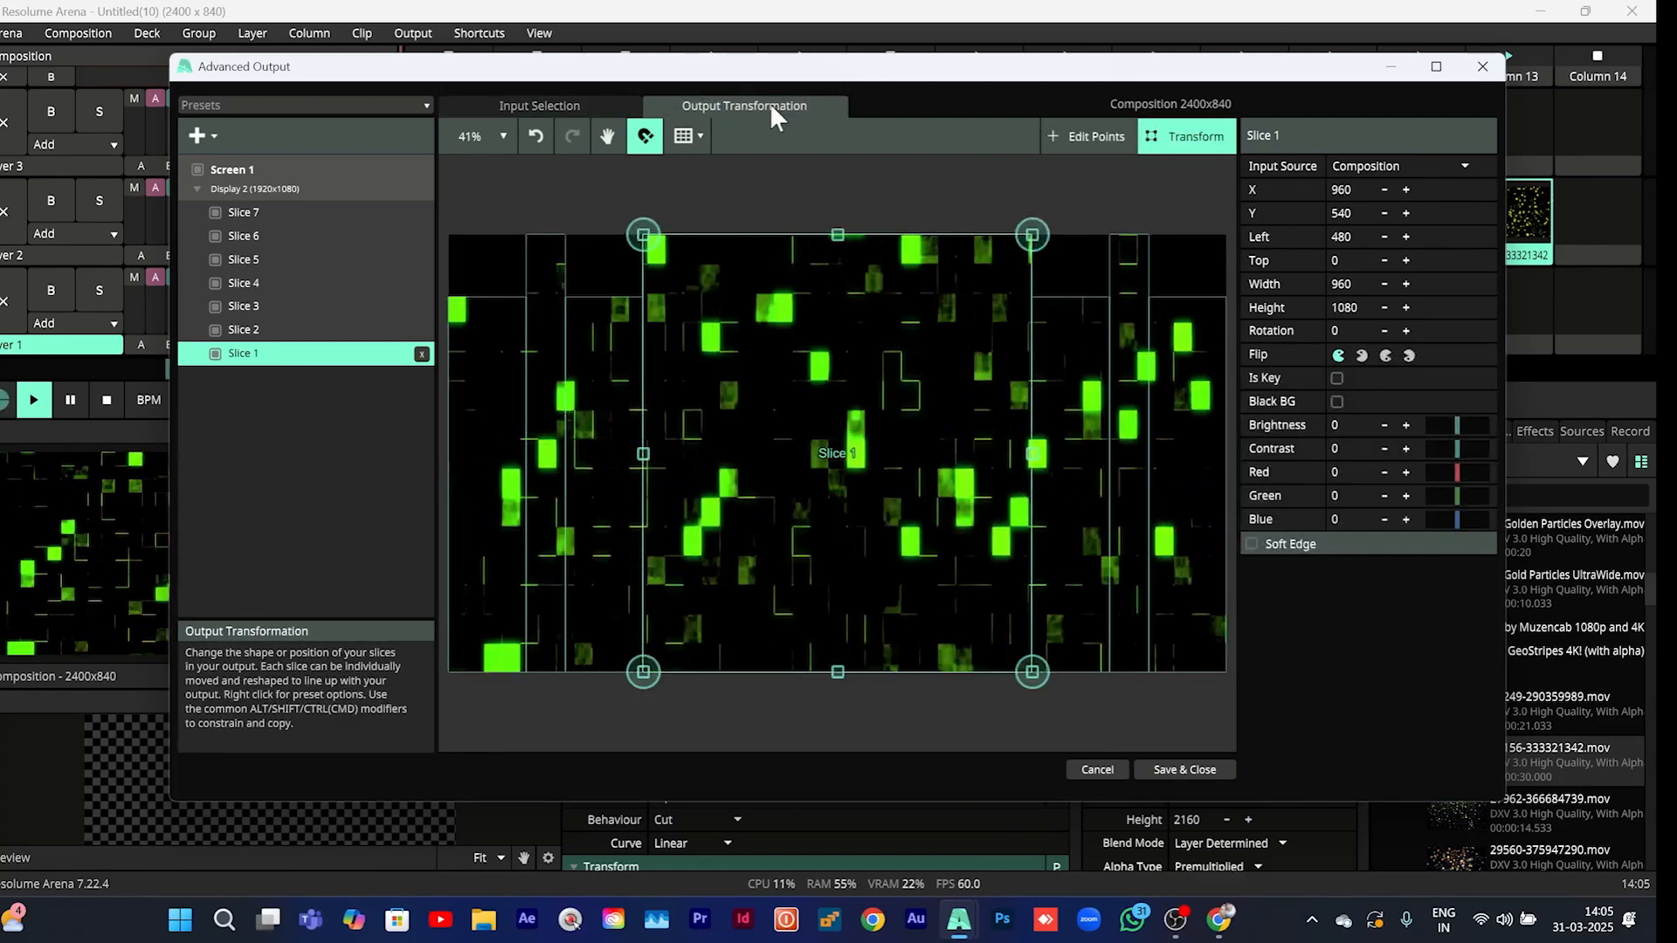
left_click(519, 100)
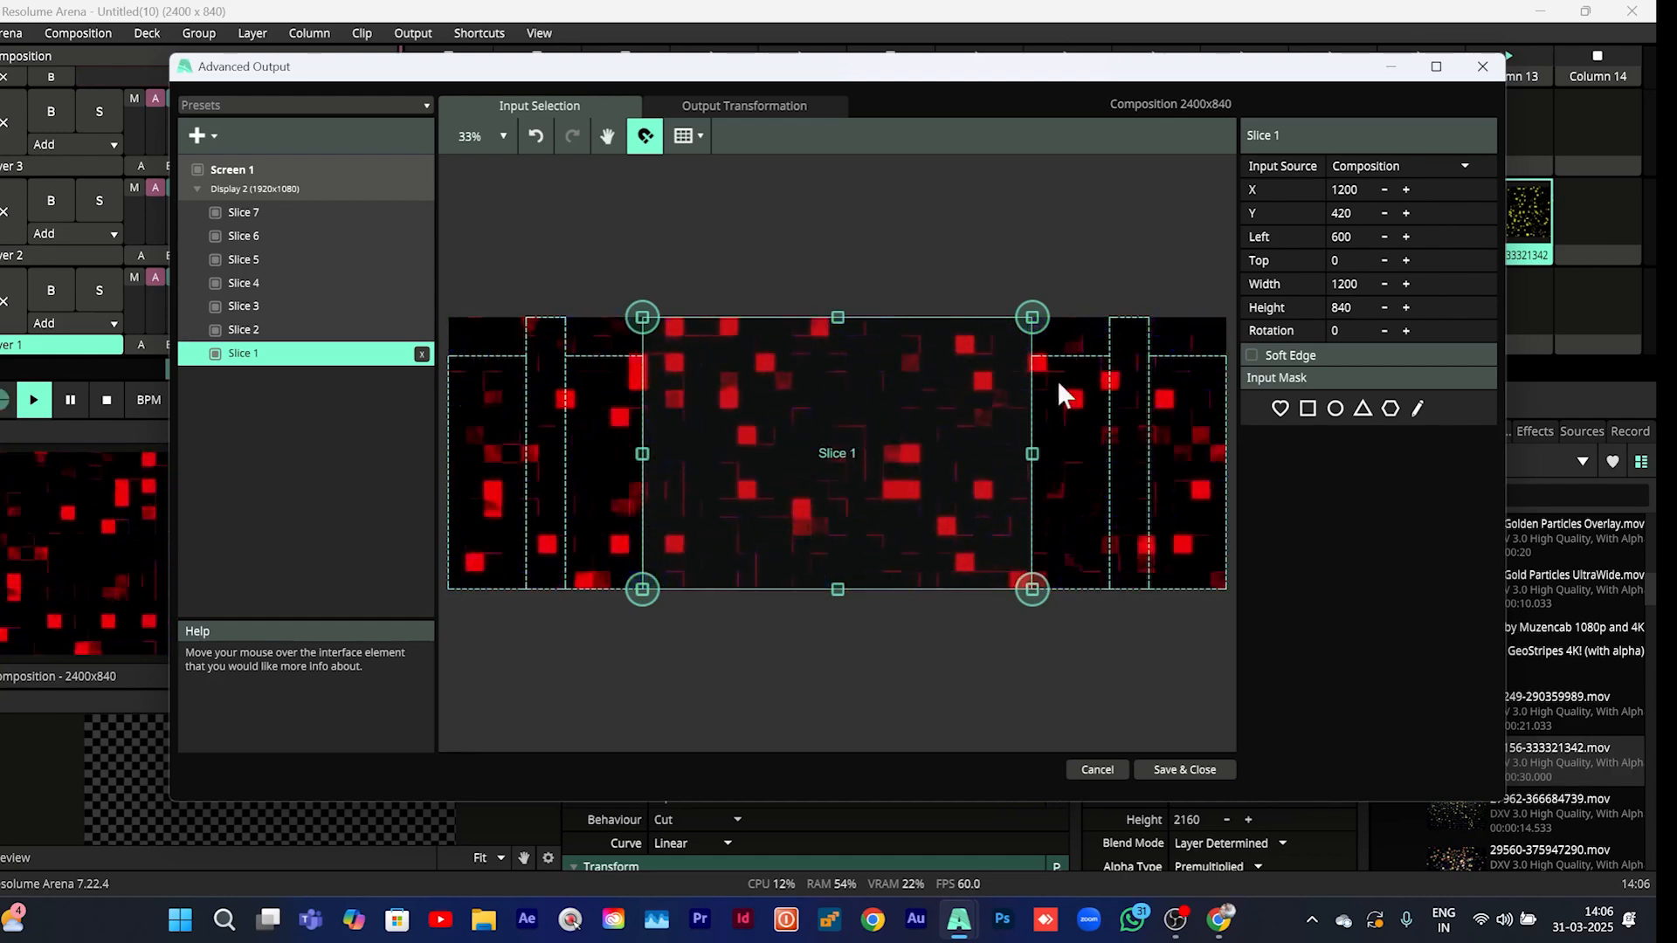
left_click(792, 107)
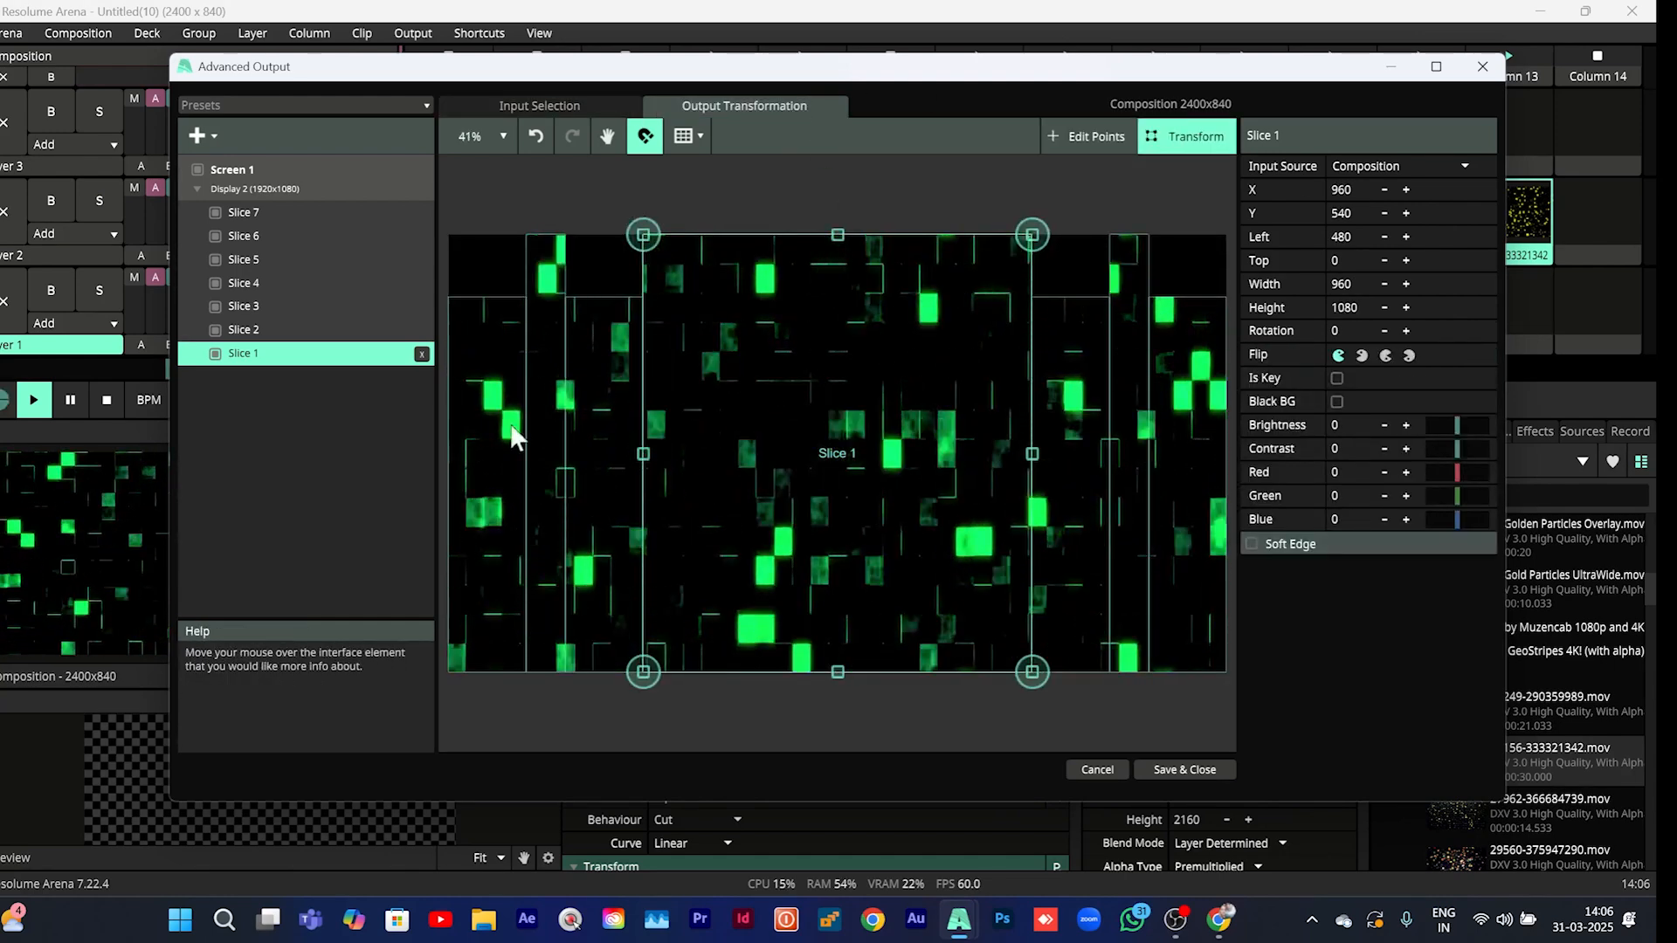
left_click(538, 106)
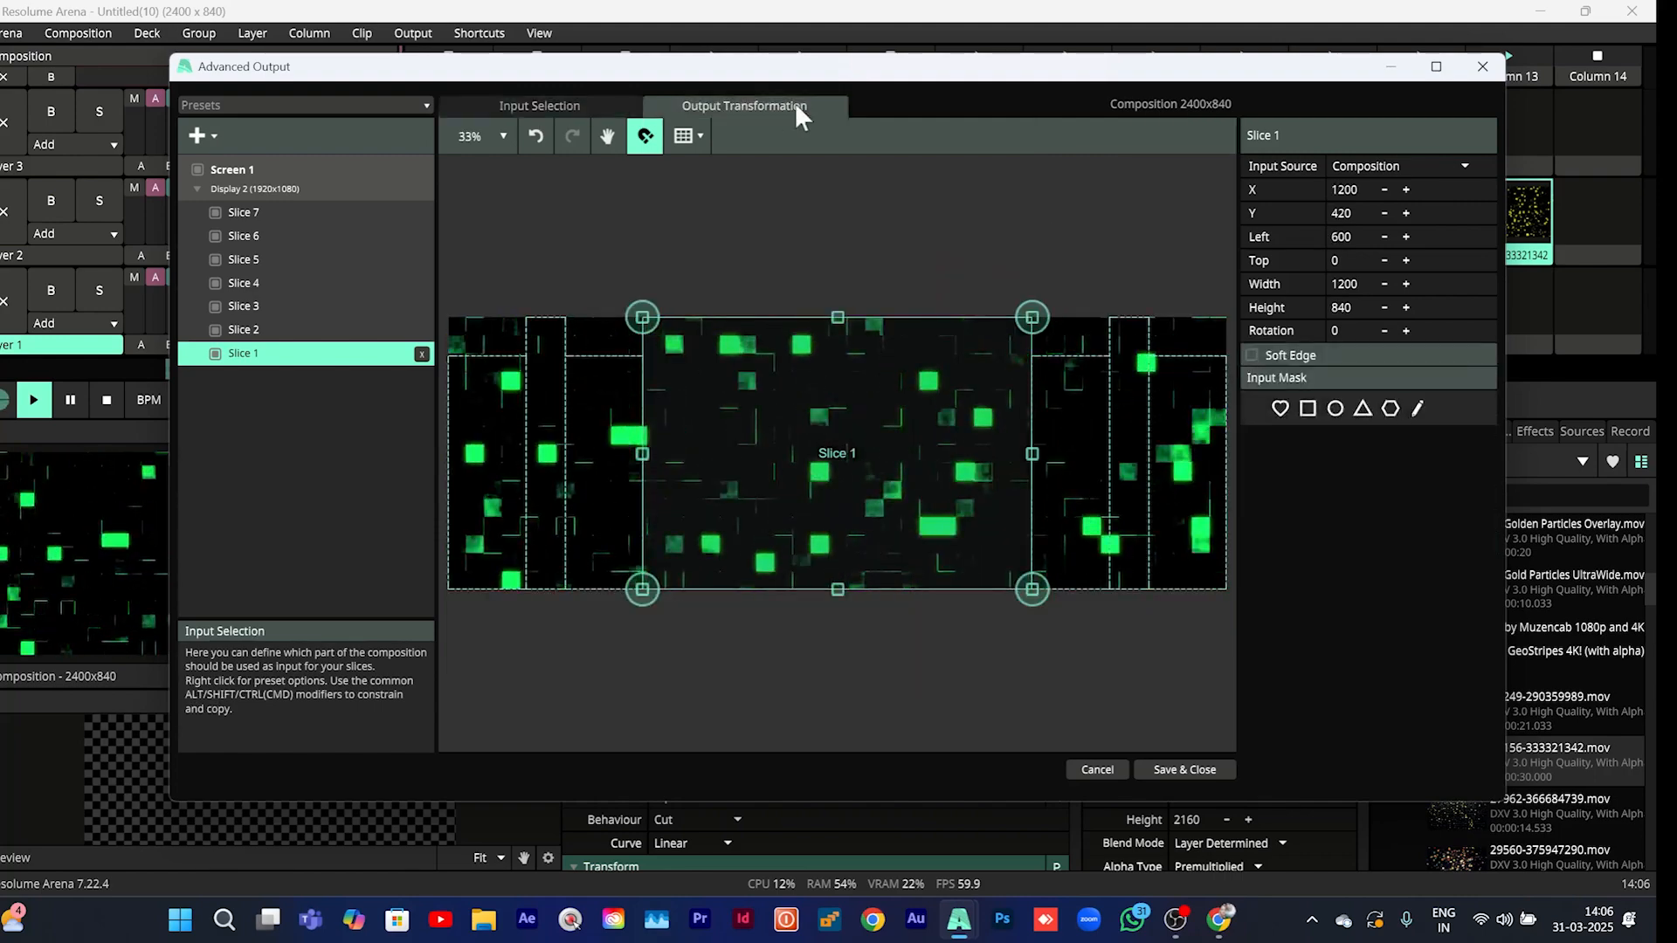
left_click(795, 105)
left_click(576, 105)
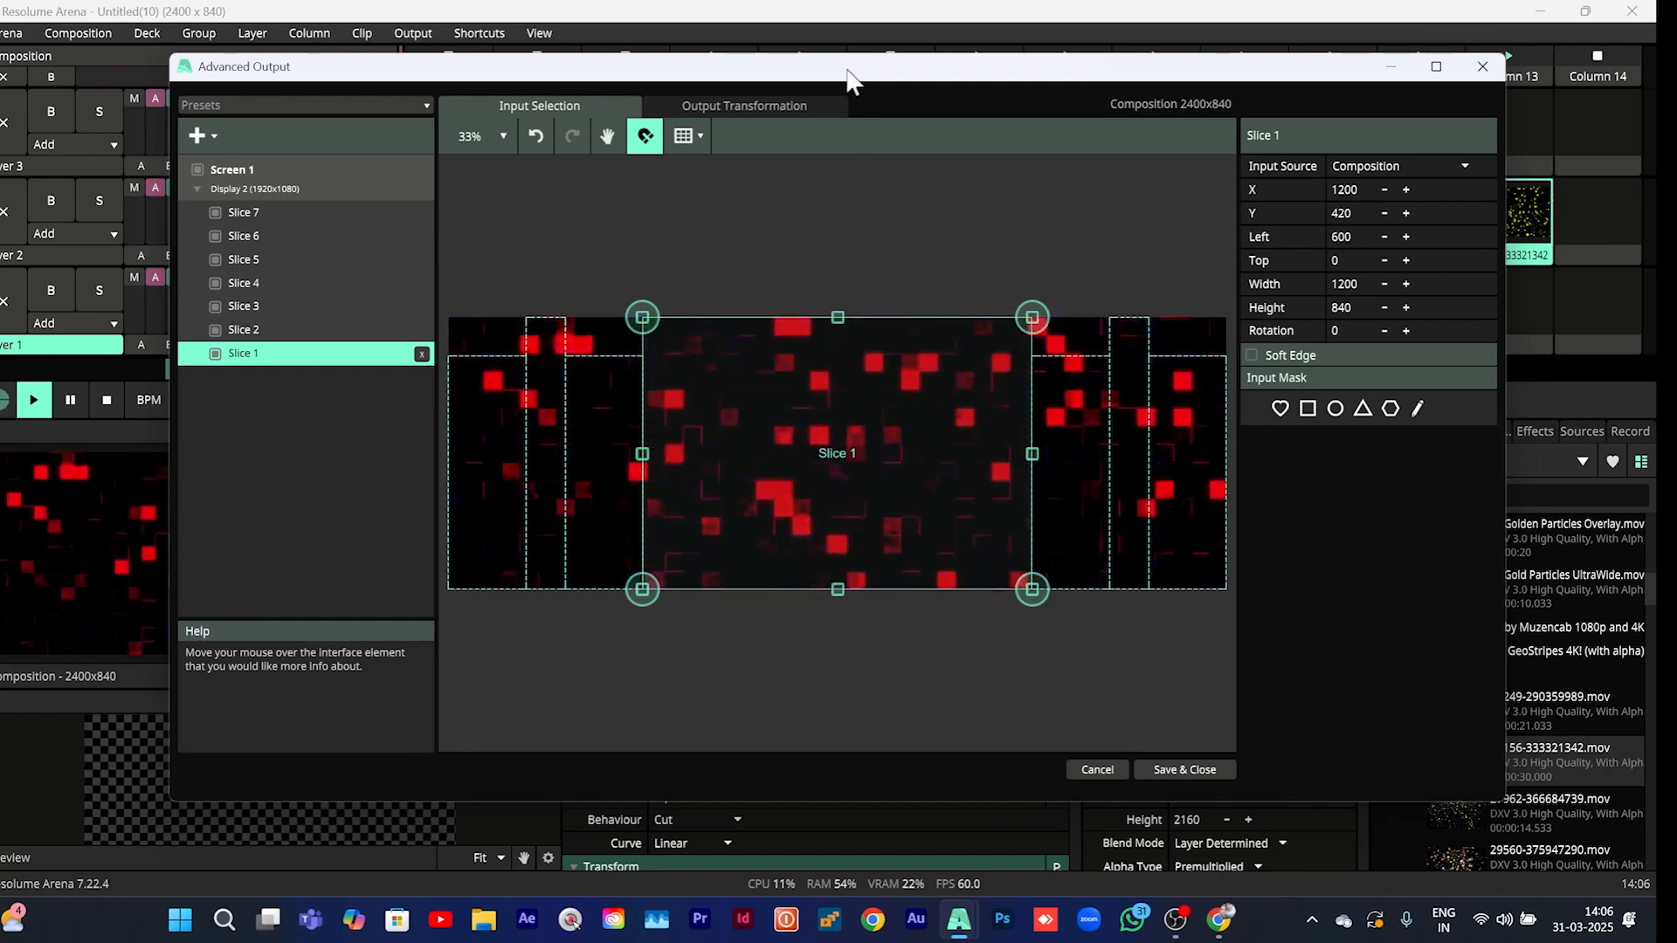
Load GeoStripes_11.mov from the Albertus Luki - GeoStripes 4K! folder into Layer 2, Column 14, and play it
left_click_drag(847, 77, 664, 133)
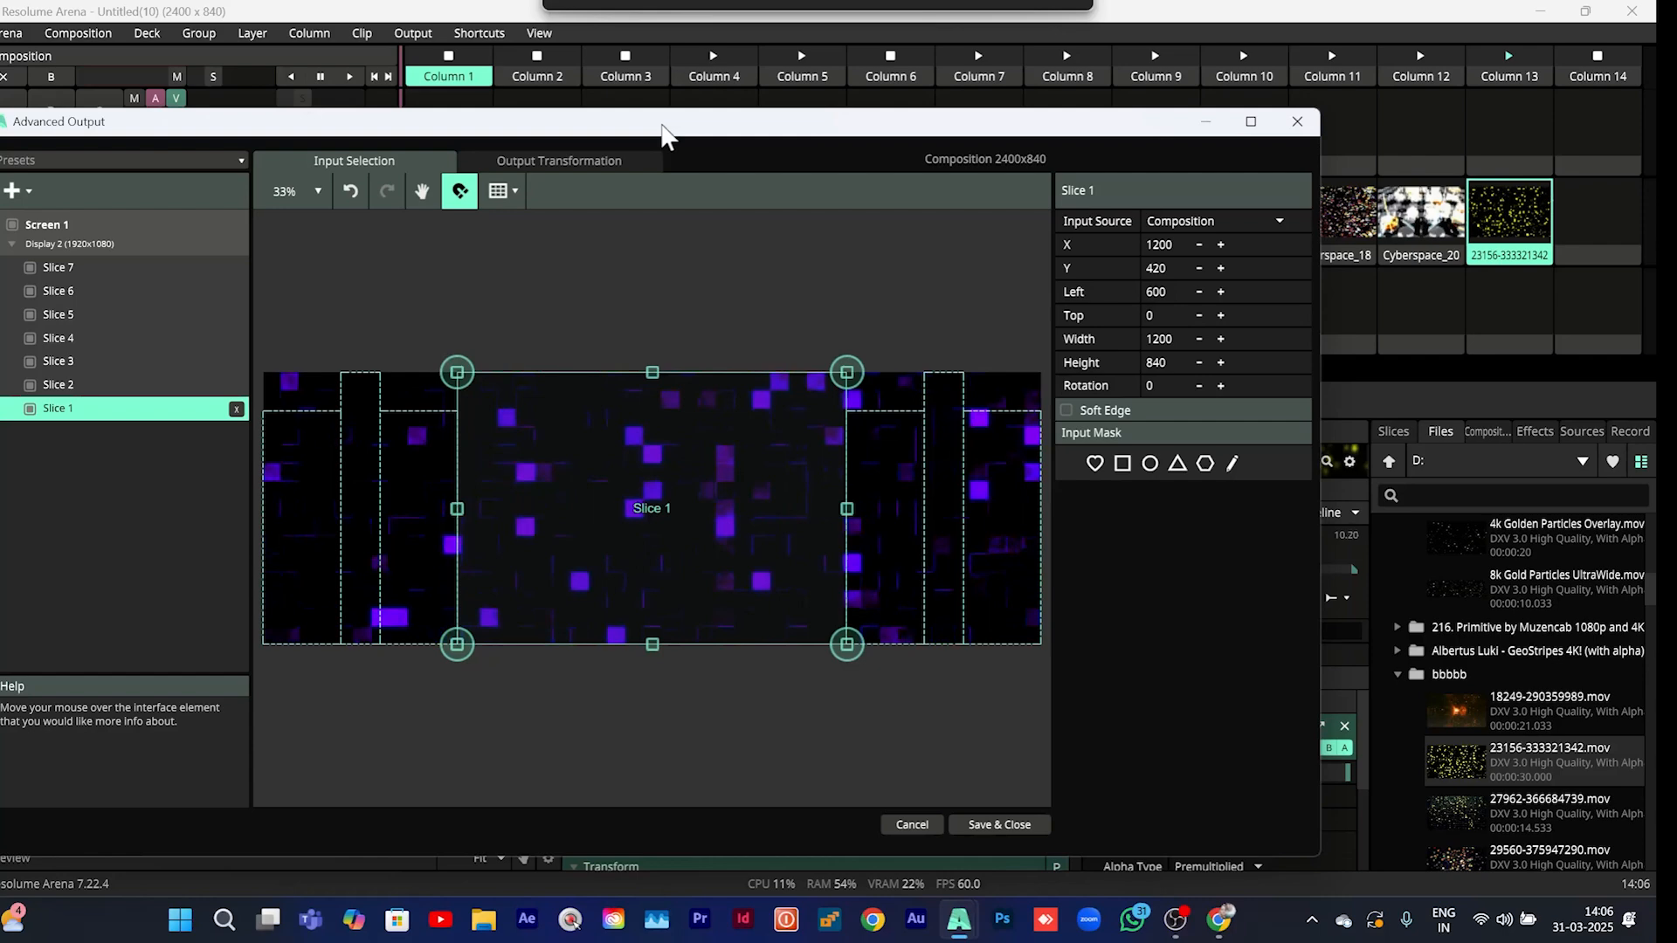
left_click(1397, 674)
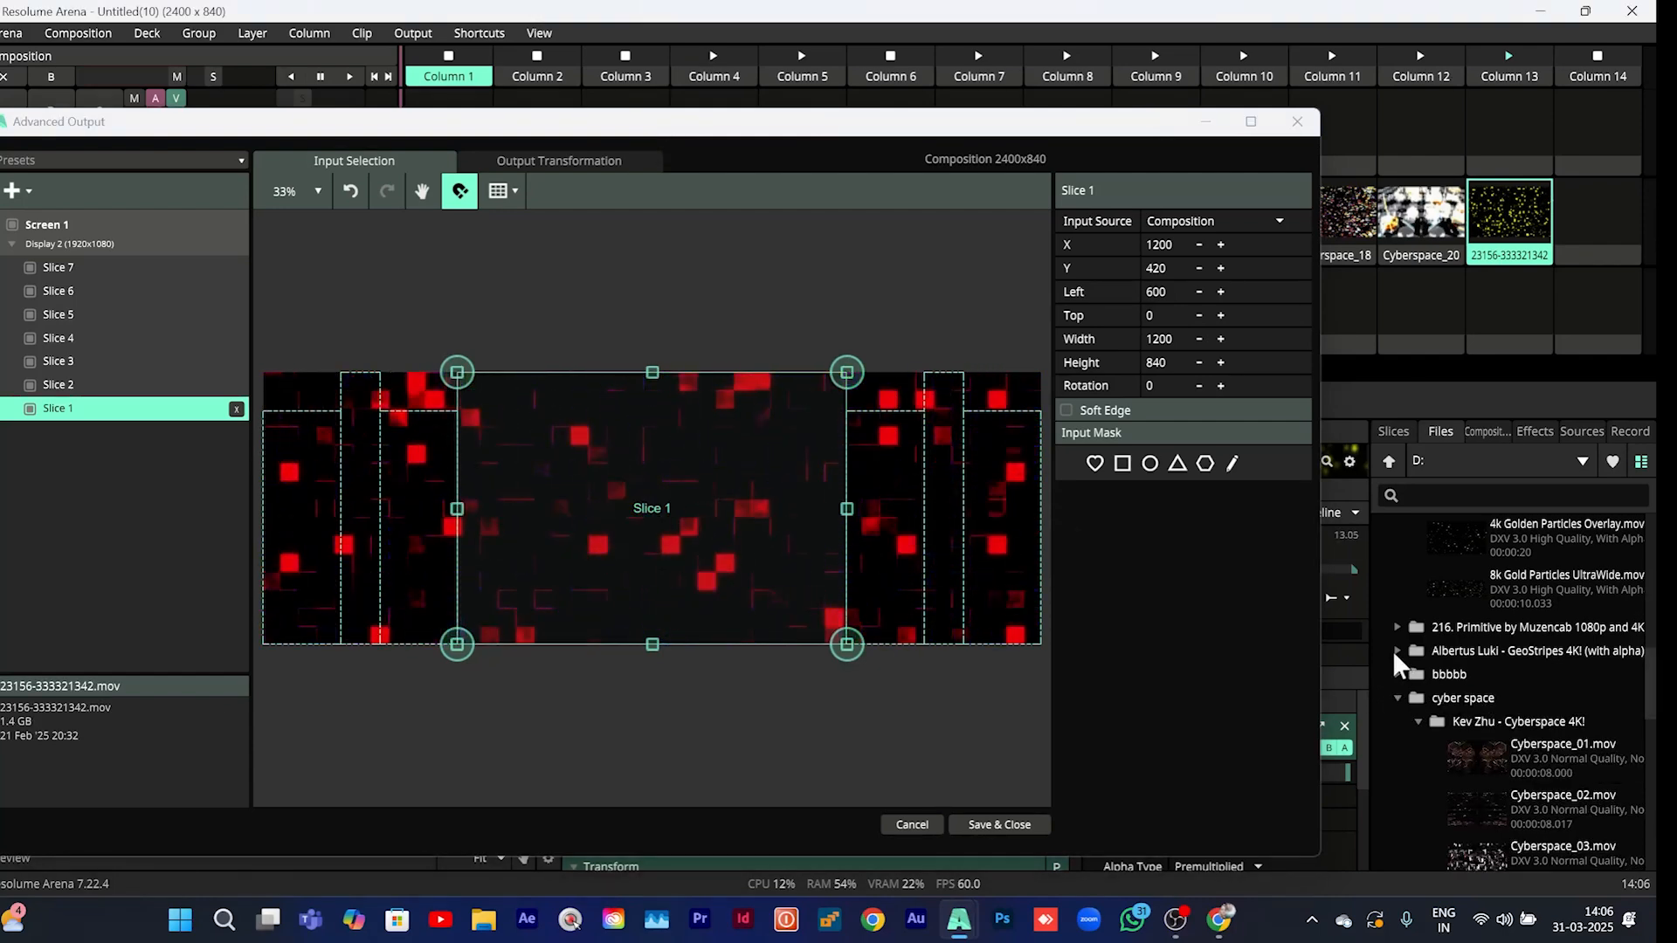
left_click(1397, 651)
scroll(1651, 594, "down", 5)
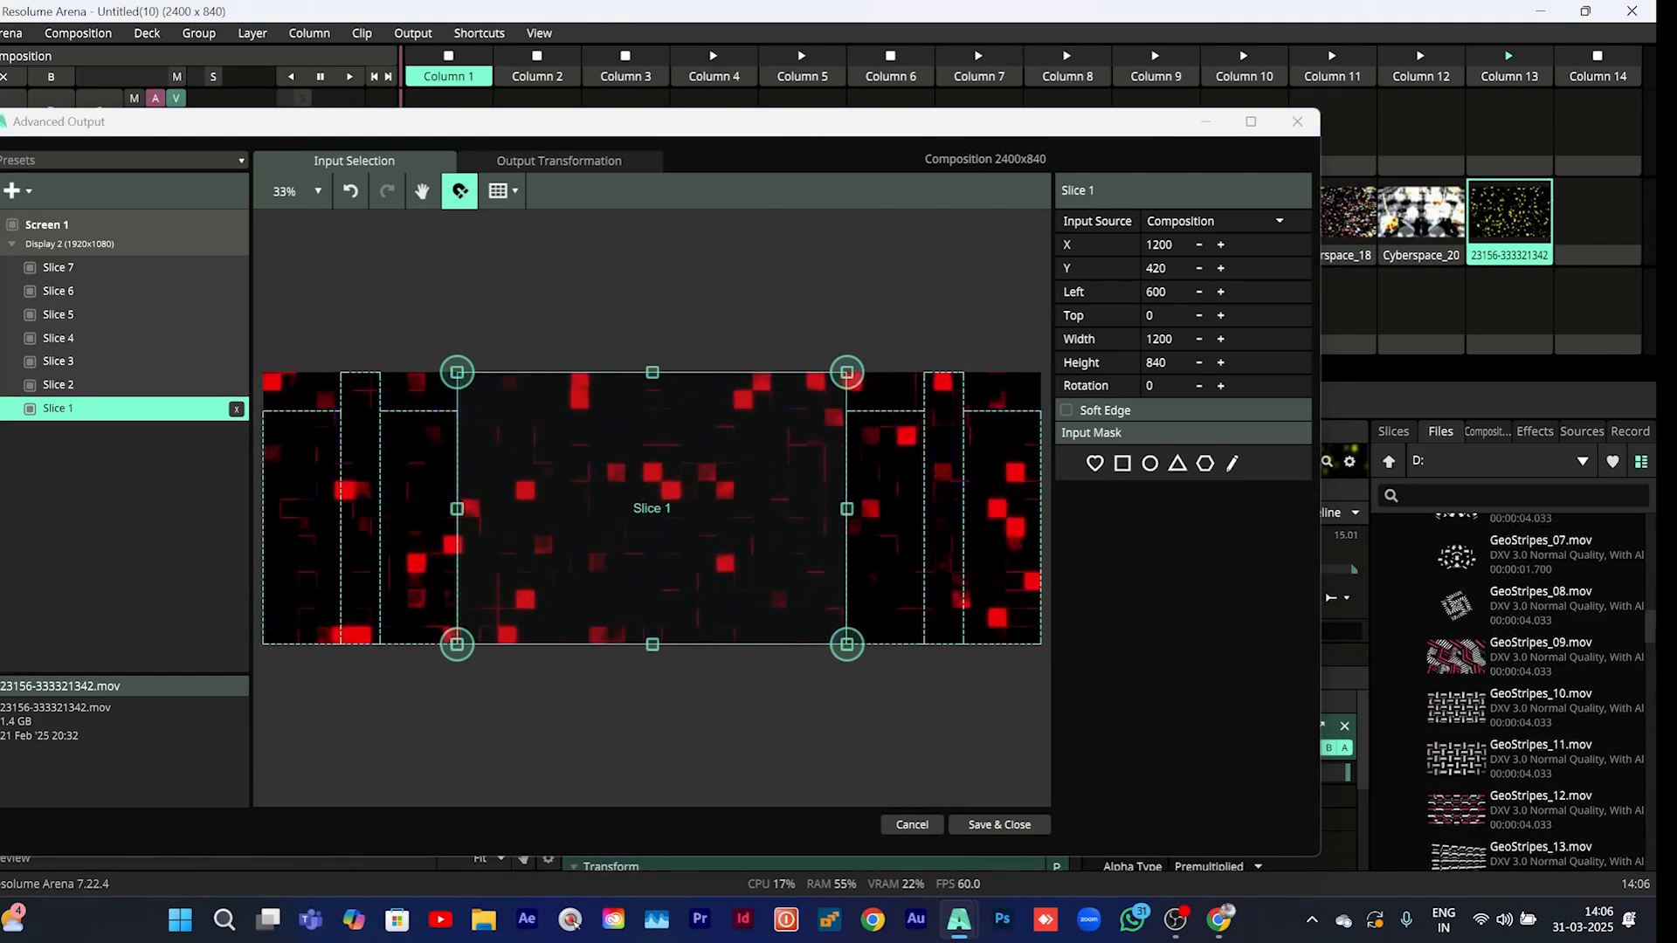
left_click_drag(1122, 122, 1011, 144)
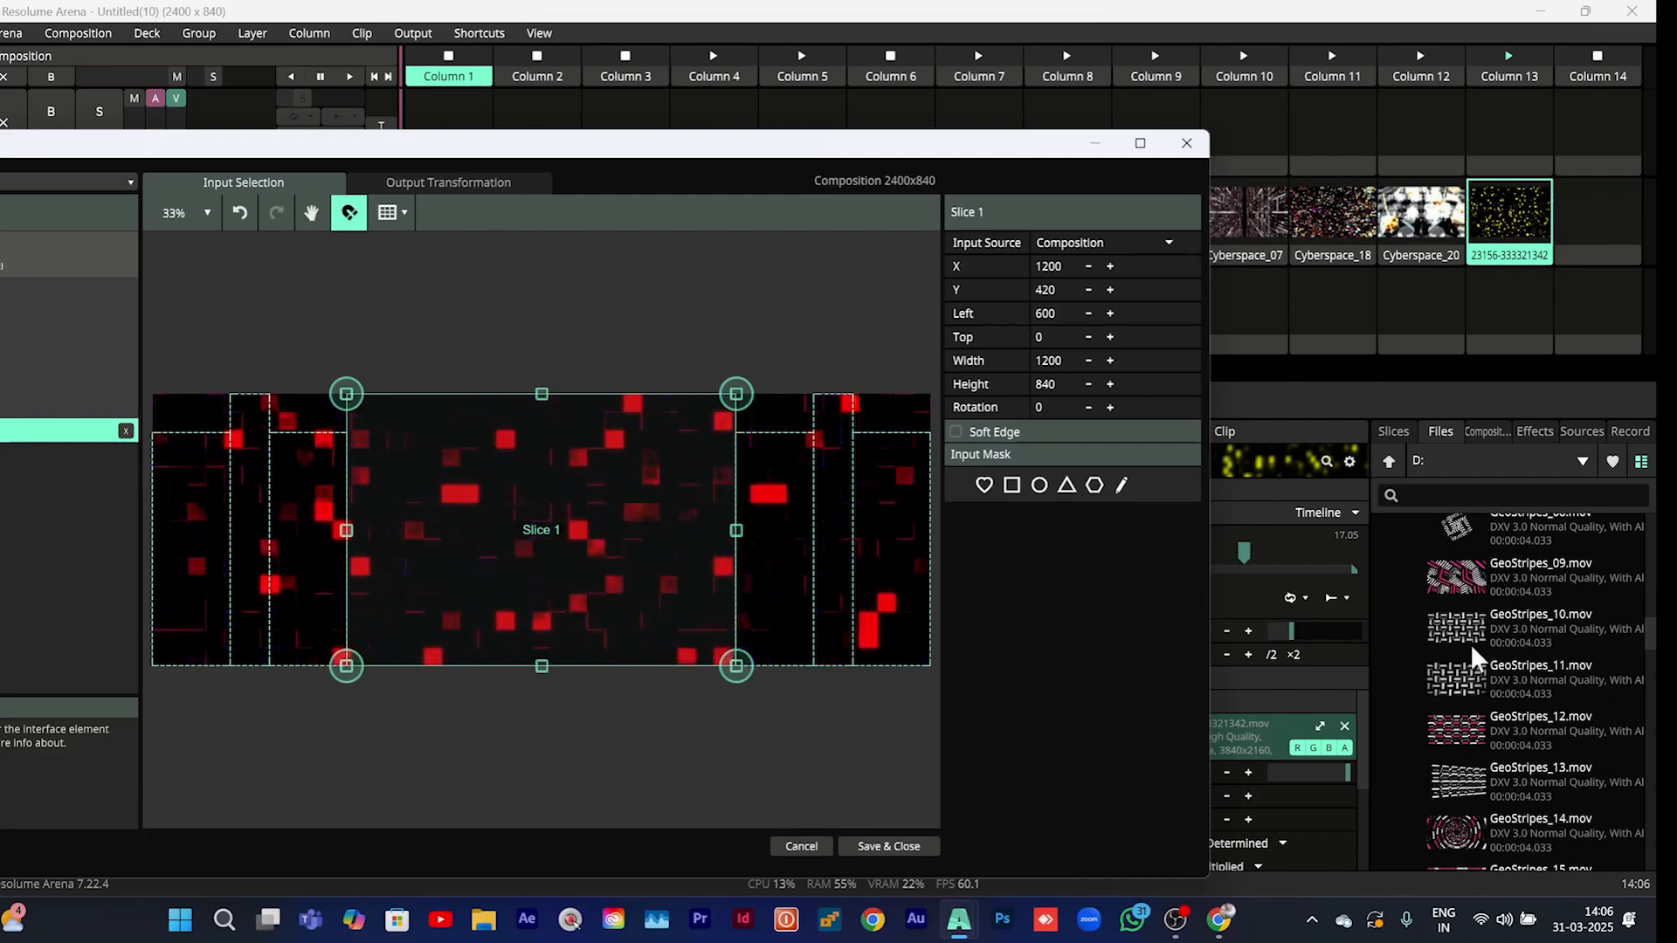
left_click_drag(1524, 686, 1585, 218)
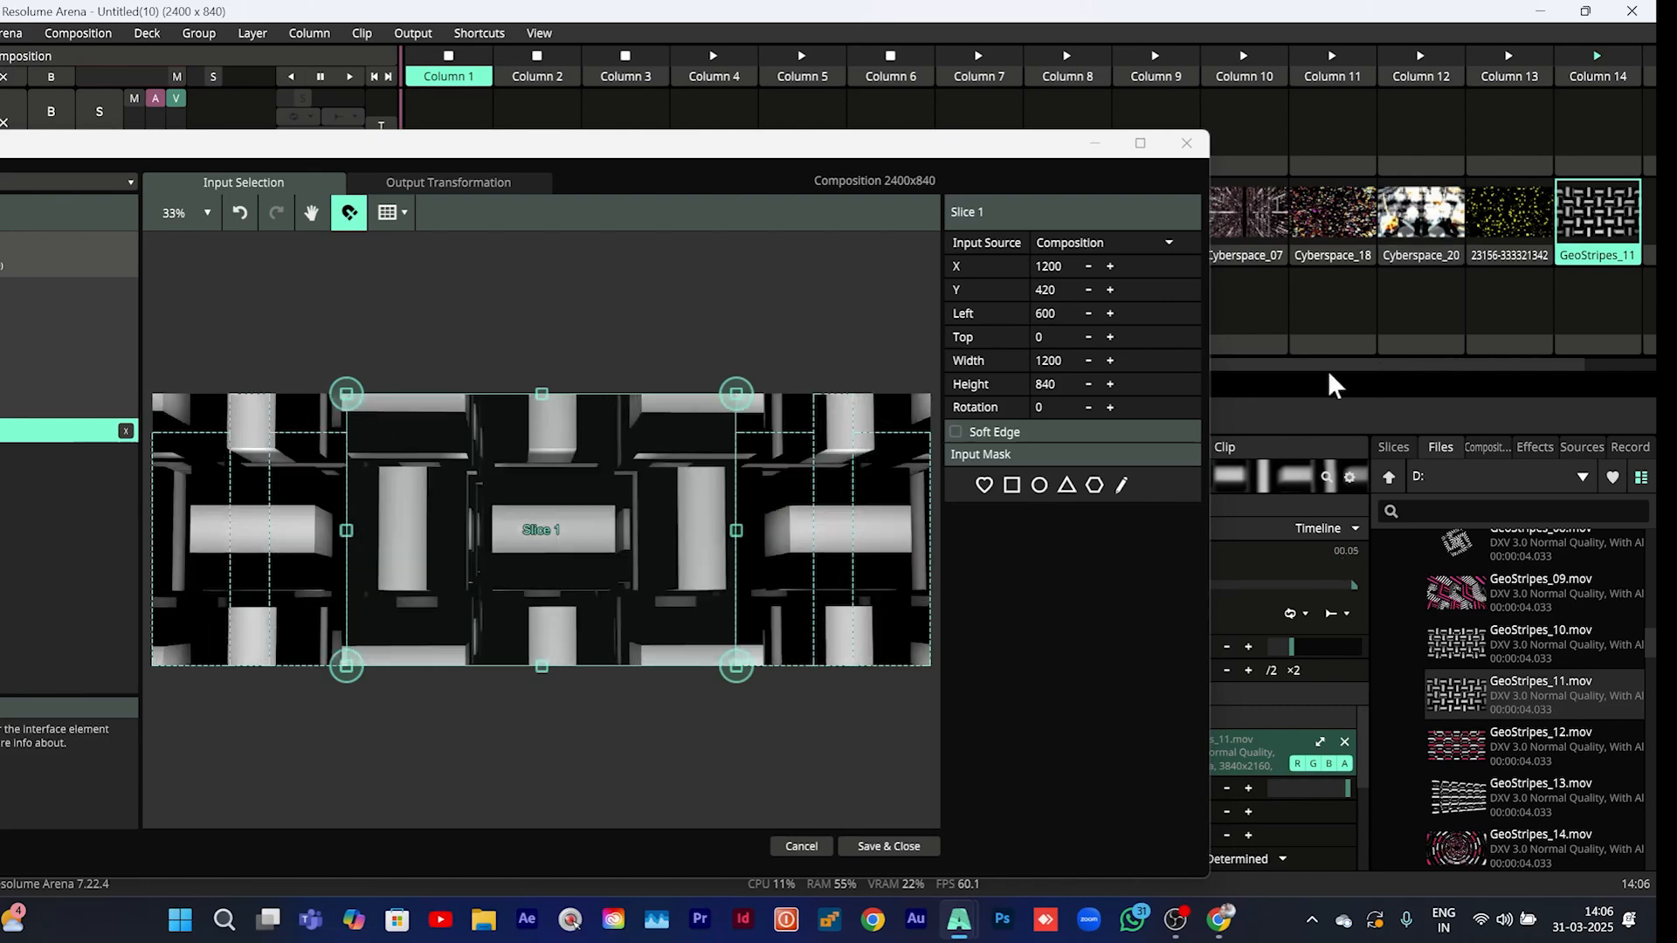
Review the available resize options for the GeoStripes_11 clip without applying any of them
left_click_drag(1332, 384, 1539, 390)
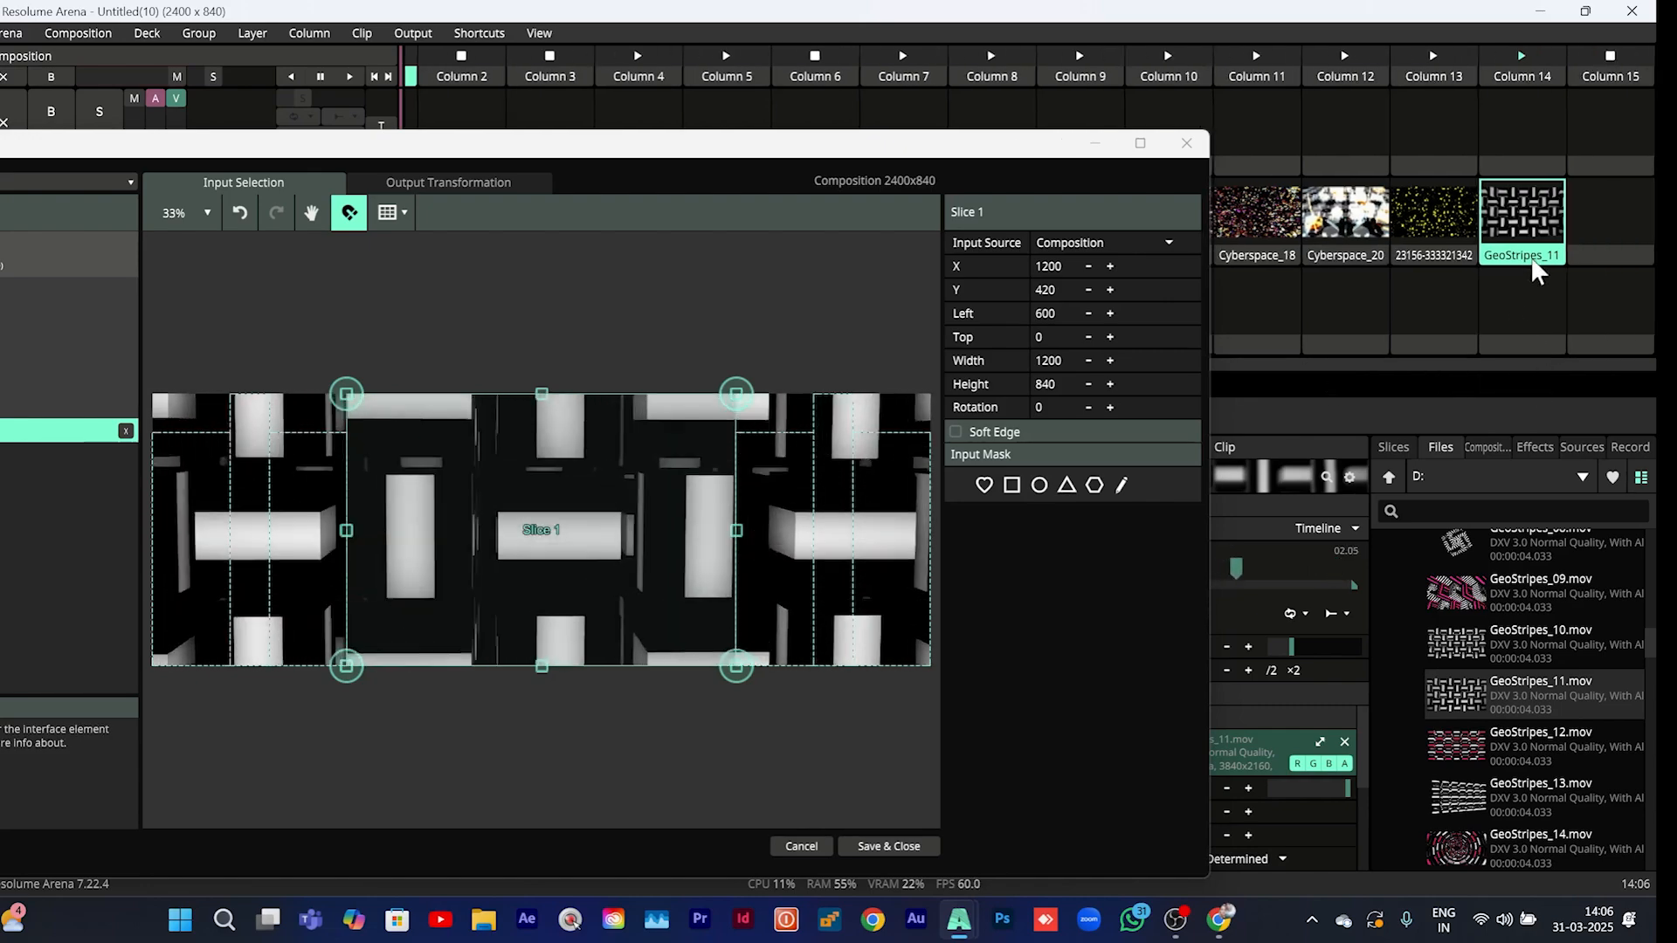
right_click(1537, 272)
mouse_move(1524, 379)
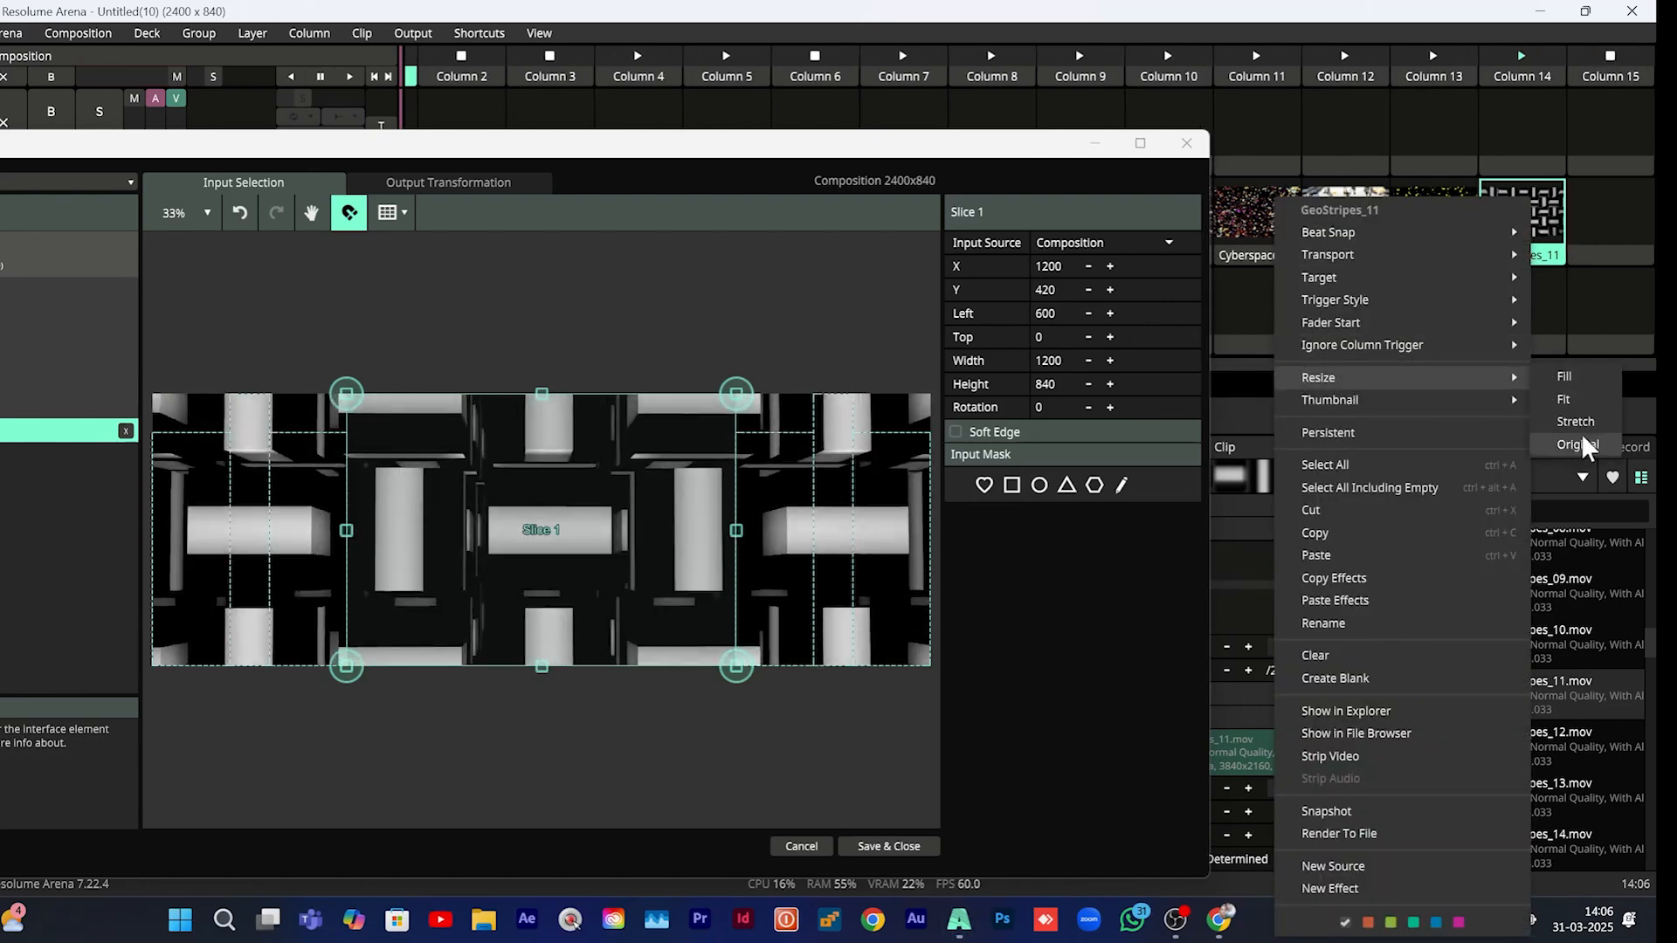
left_click(1425, 179)
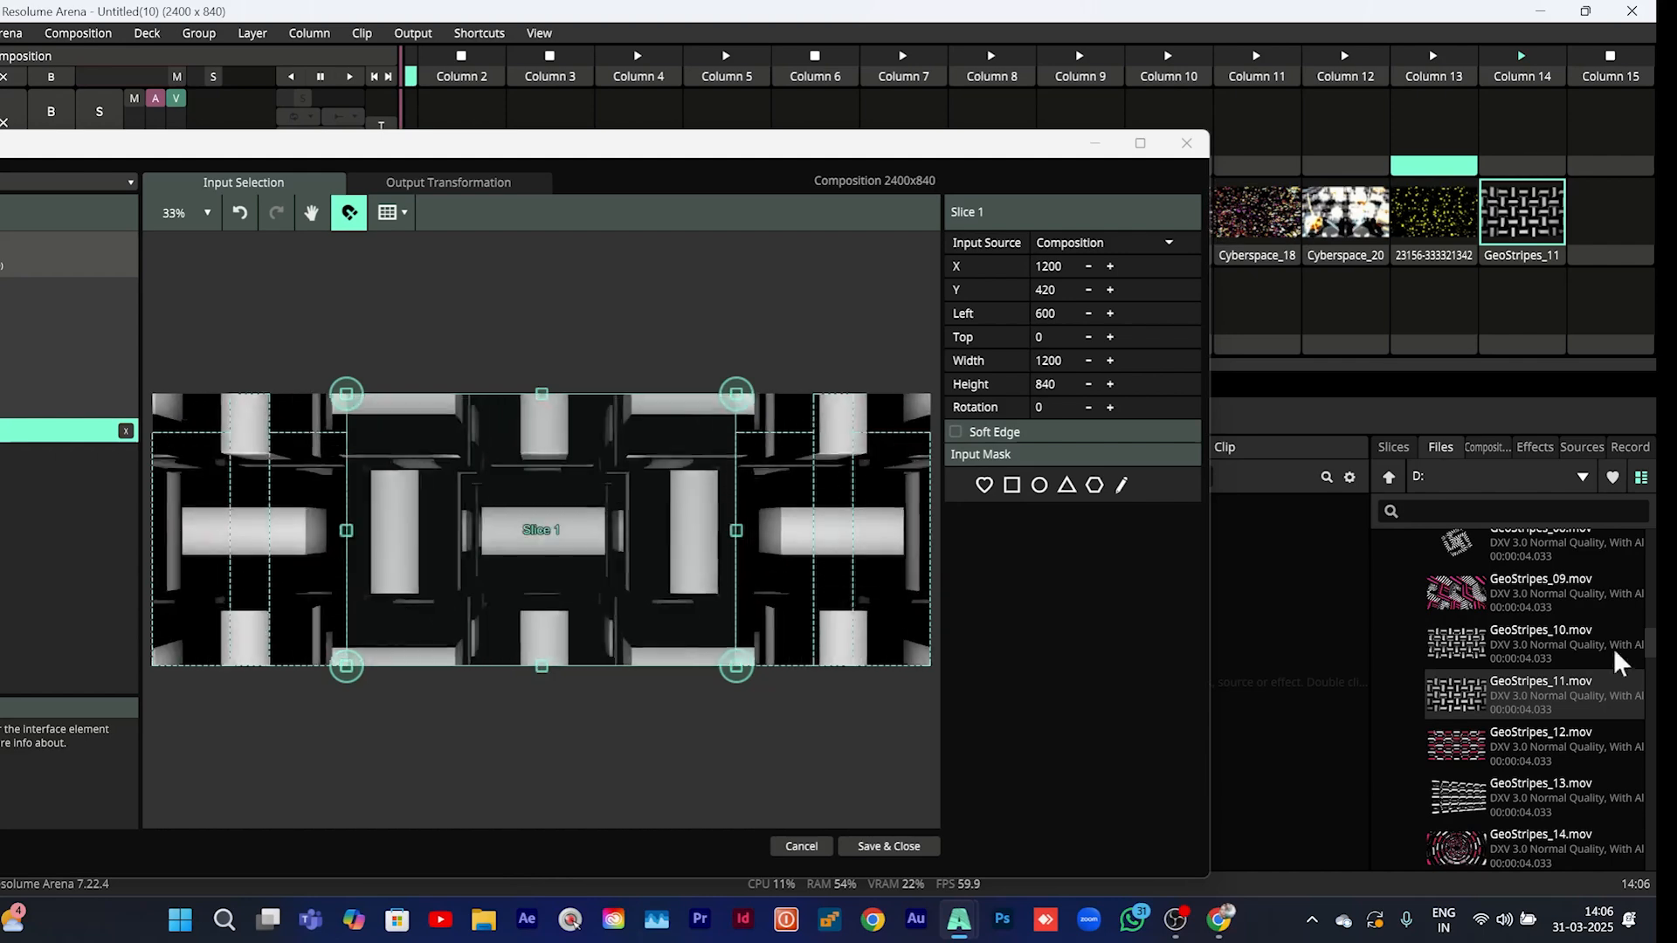
Load GeoStripes_09.mov into Column 15 and GeoStripes_14.mov into Column 16 of Layer 2, playing each through the slices
left_click_drag(1520, 622, 1607, 229)
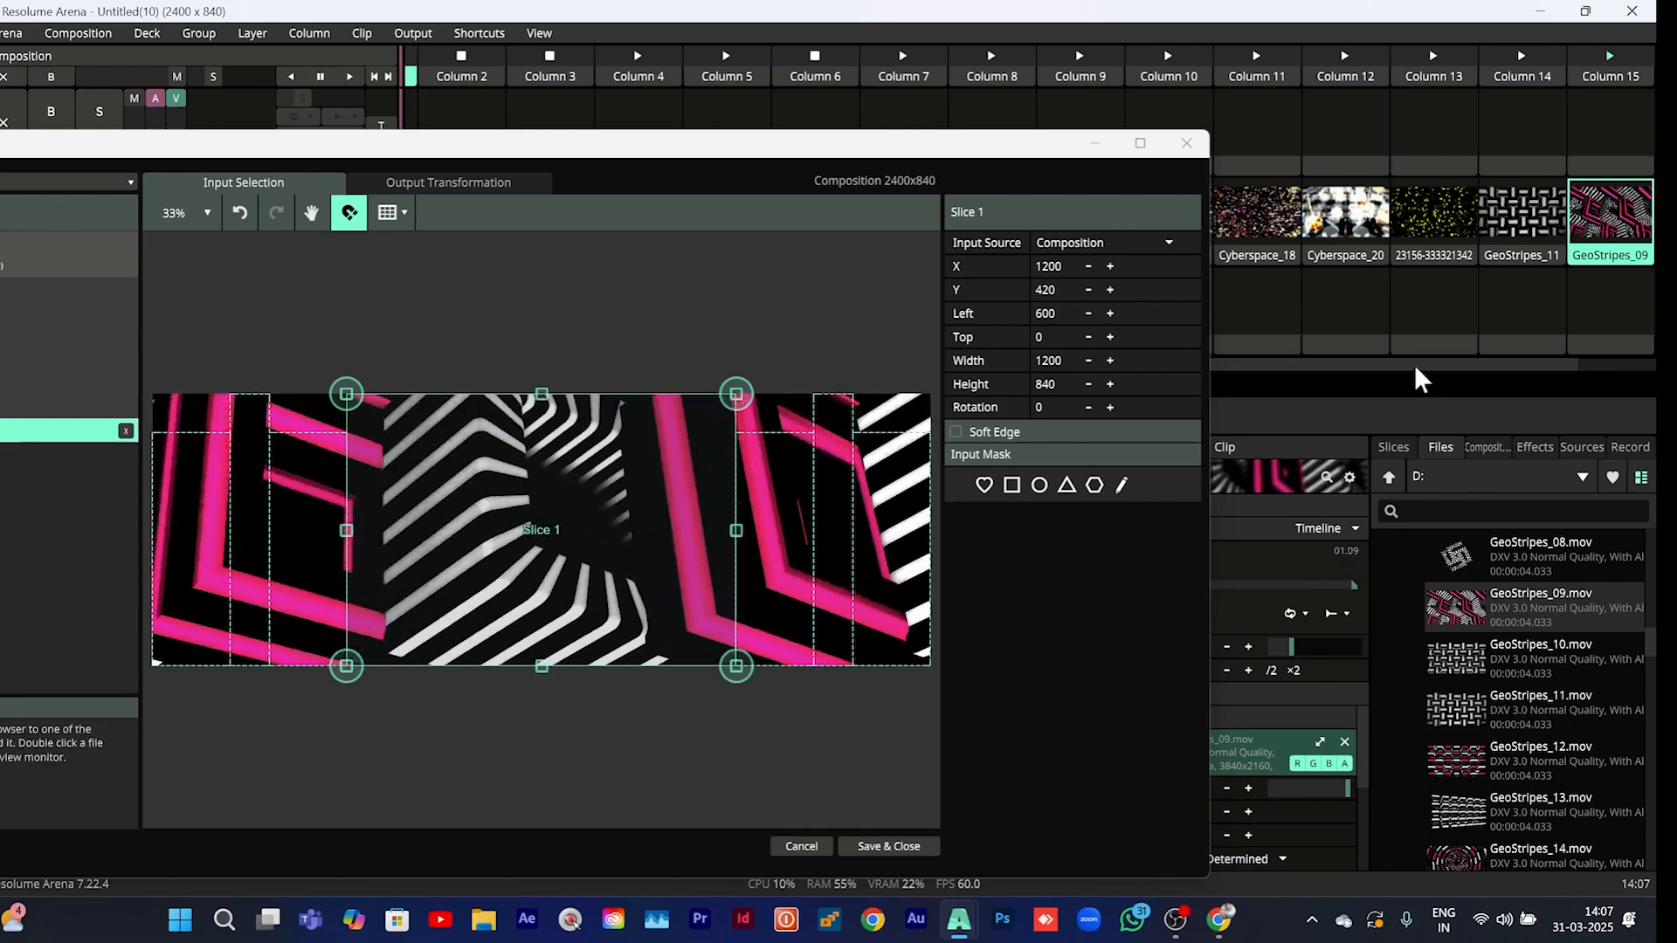
scroll(1415, 374, "right", 1)
left_click_drag(1505, 865, 1603, 207)
left_click(1603, 207)
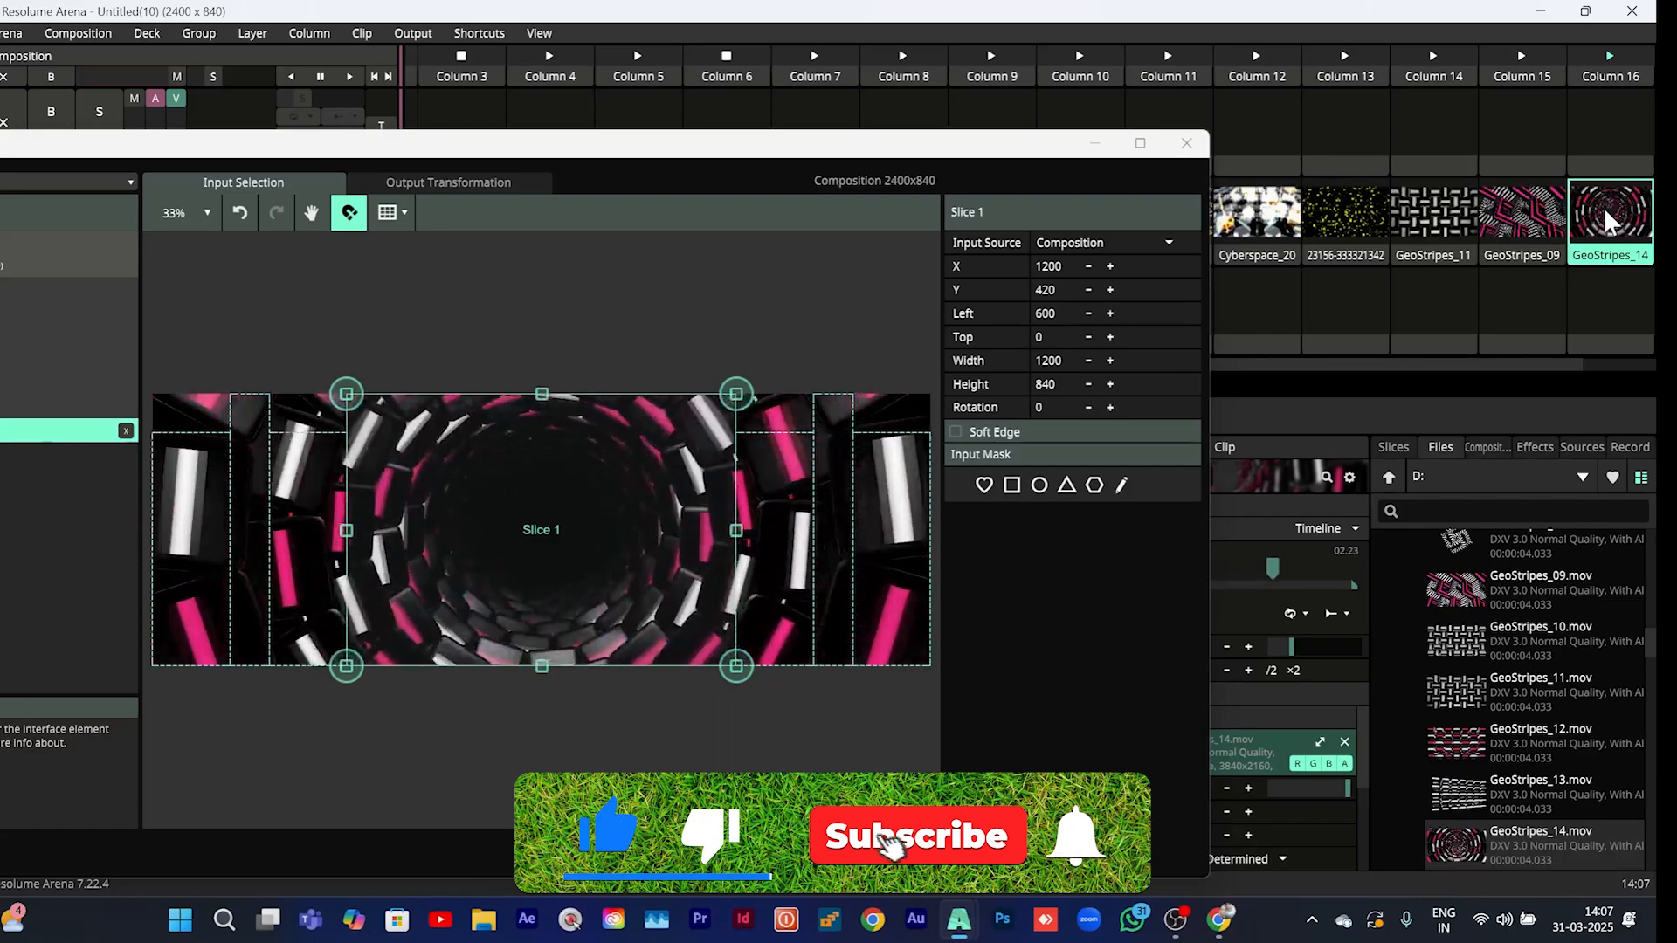
left_click_drag(442, 158, 759, 116)
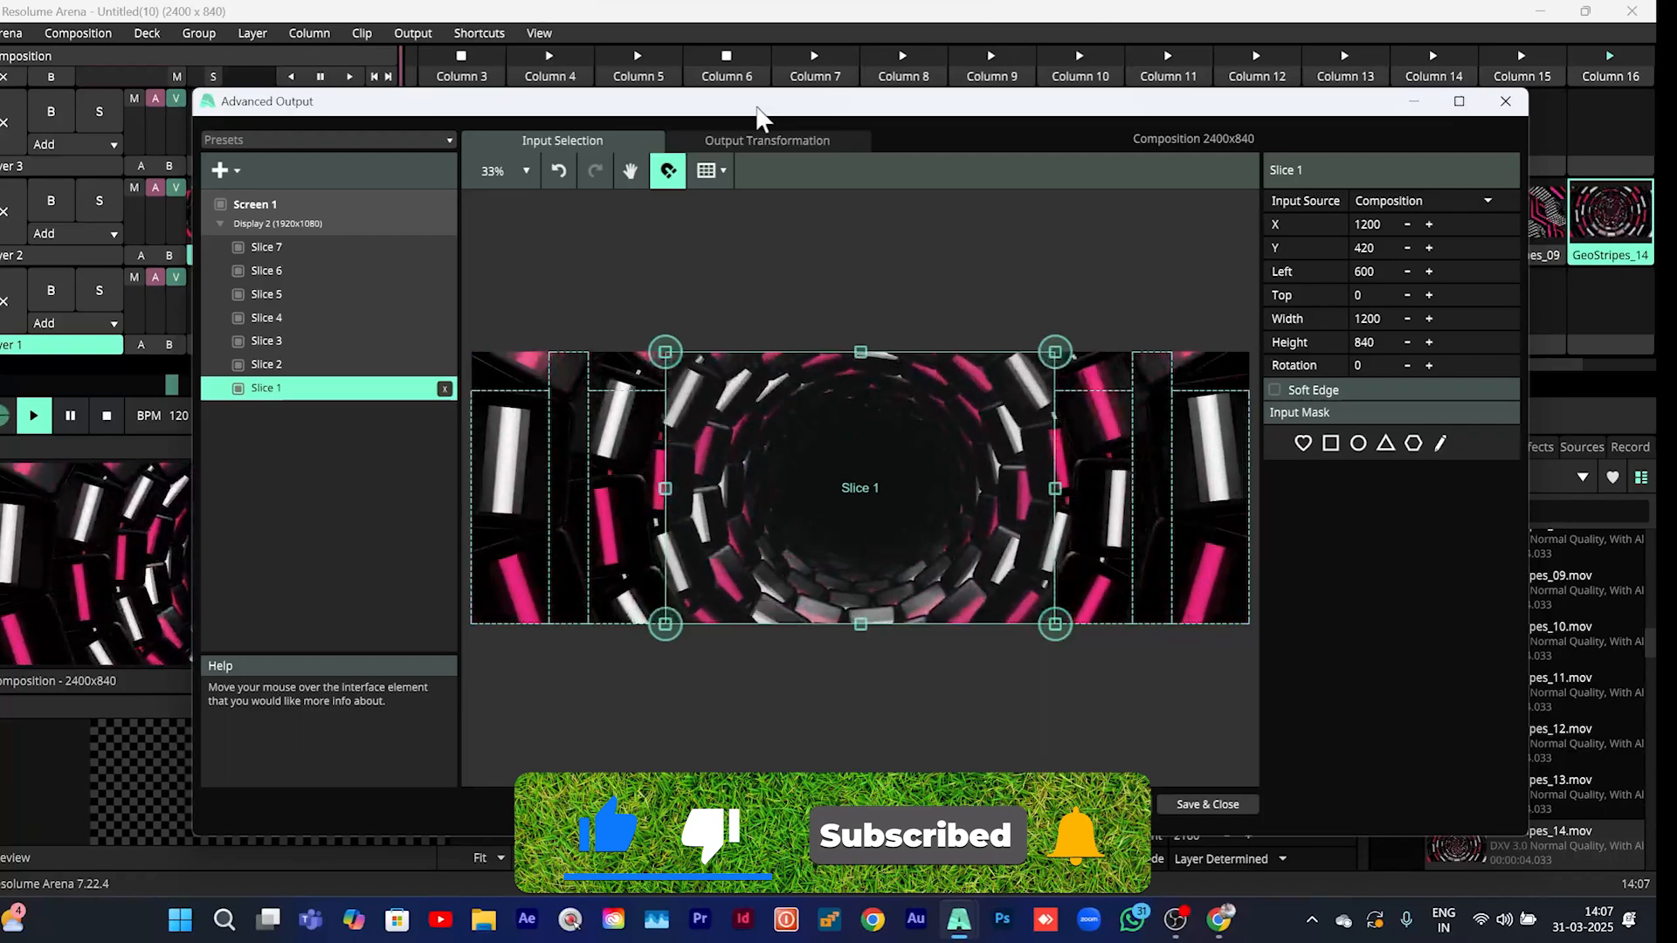